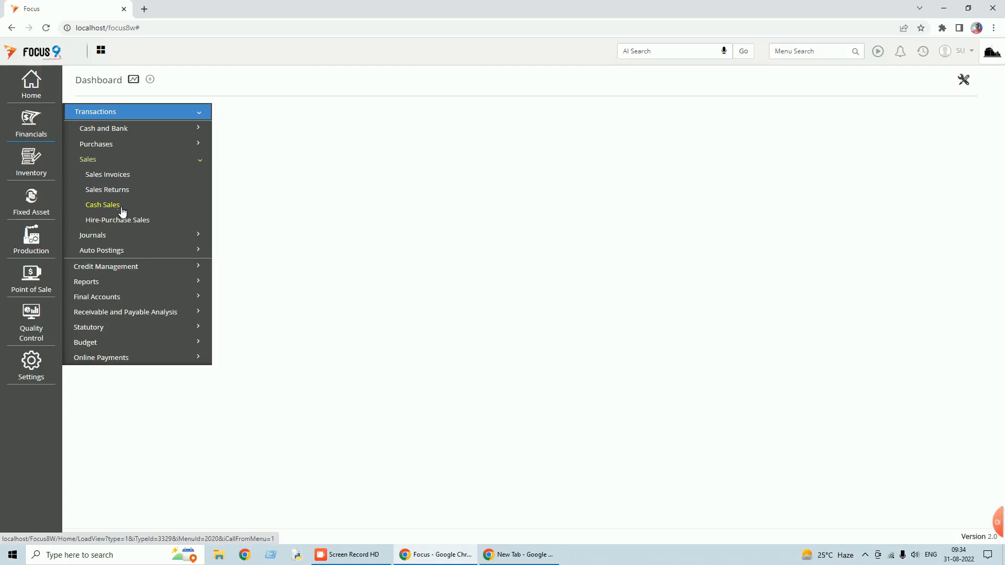
click(109, 238)
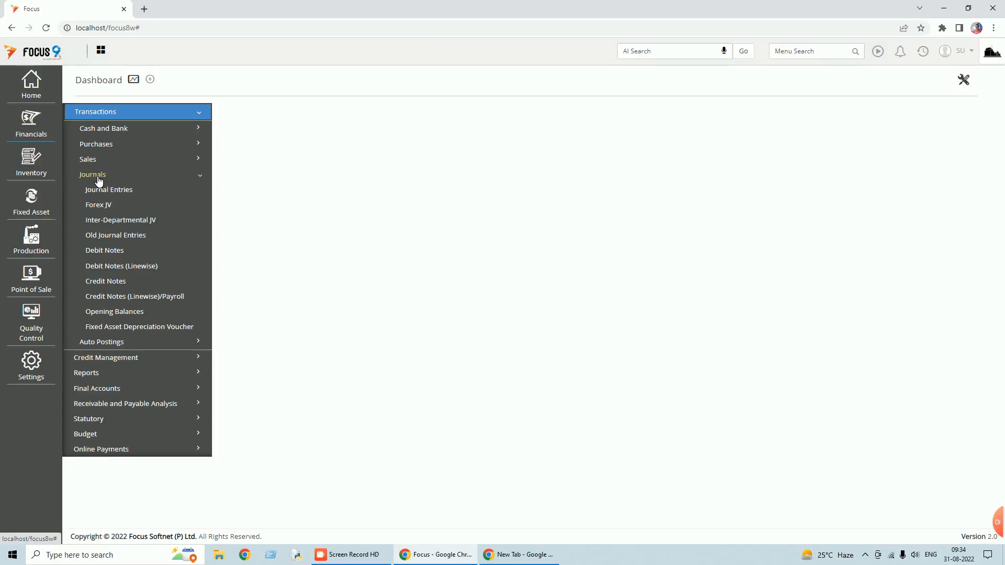
click(100, 180)
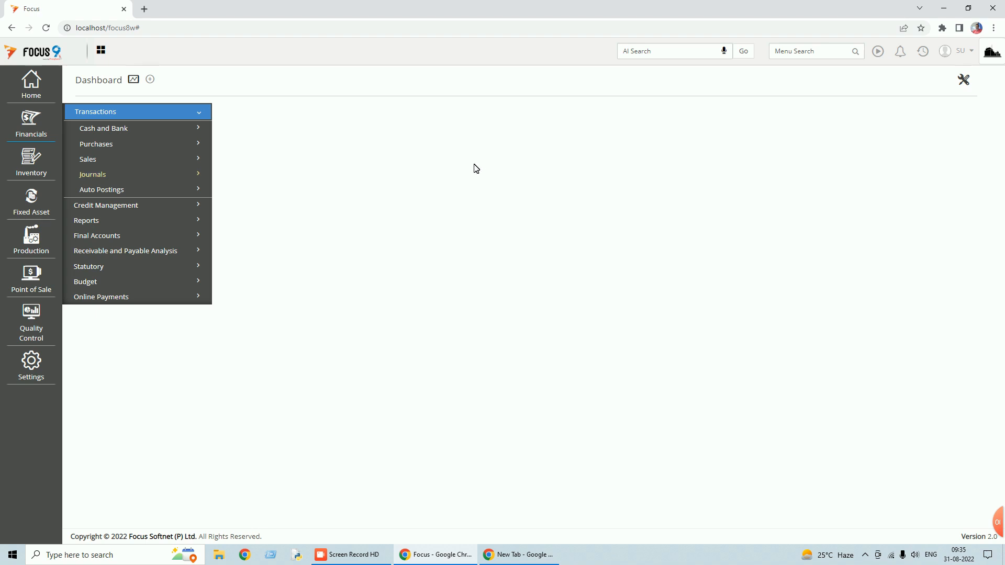
- Open the Purchases Orders document customization in Configure Transactions
click(36, 375)
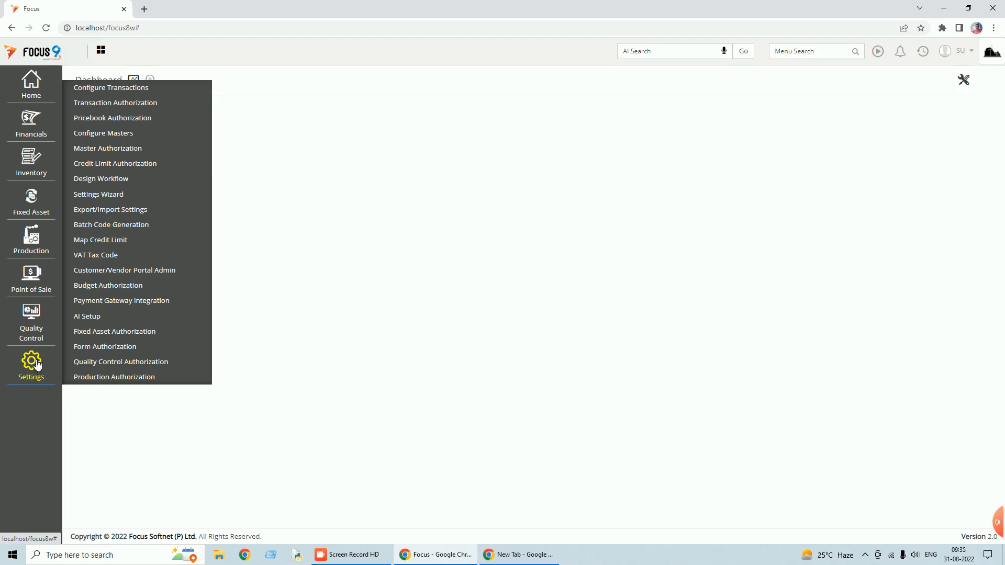
click(112, 90)
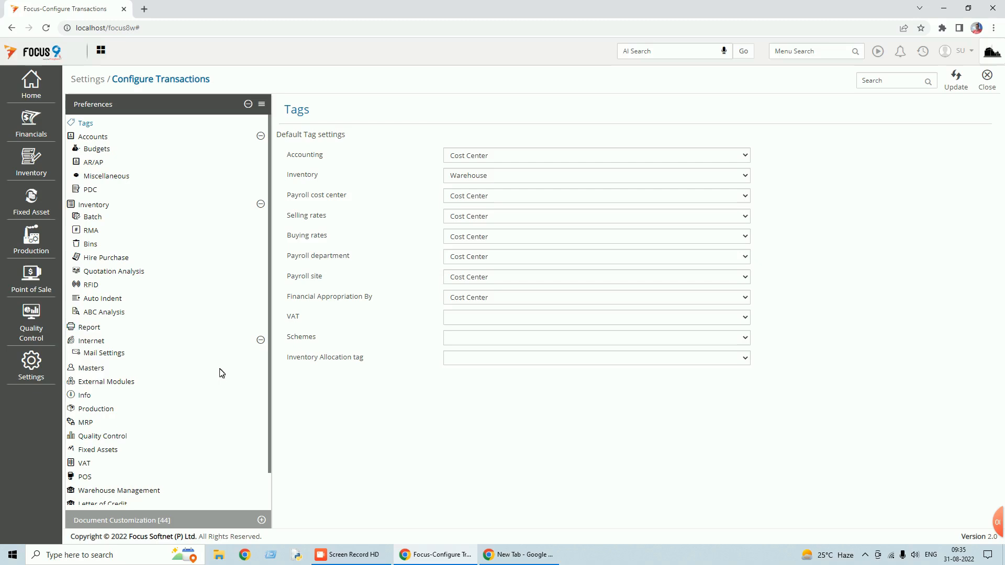
click(142, 521)
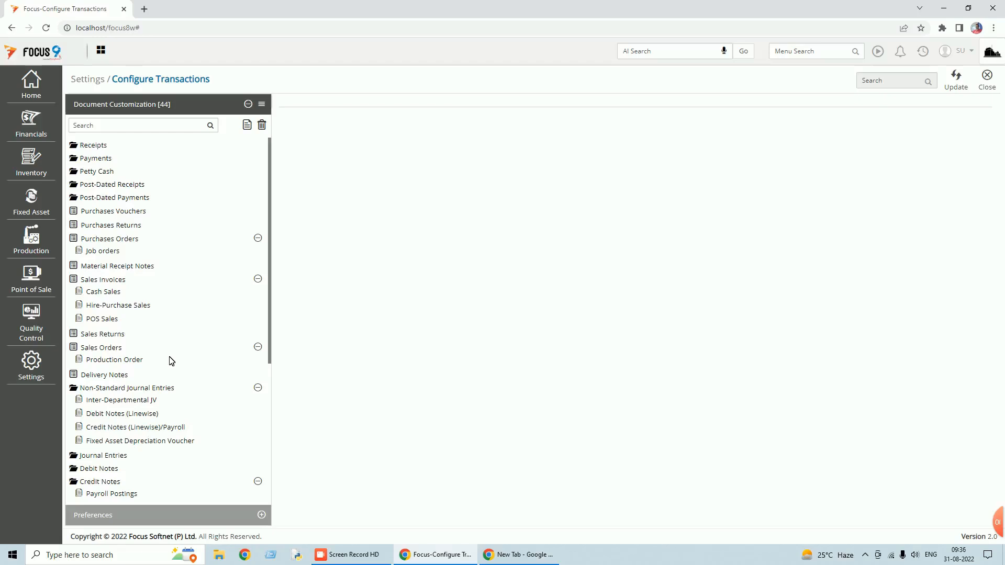
click(116, 240)
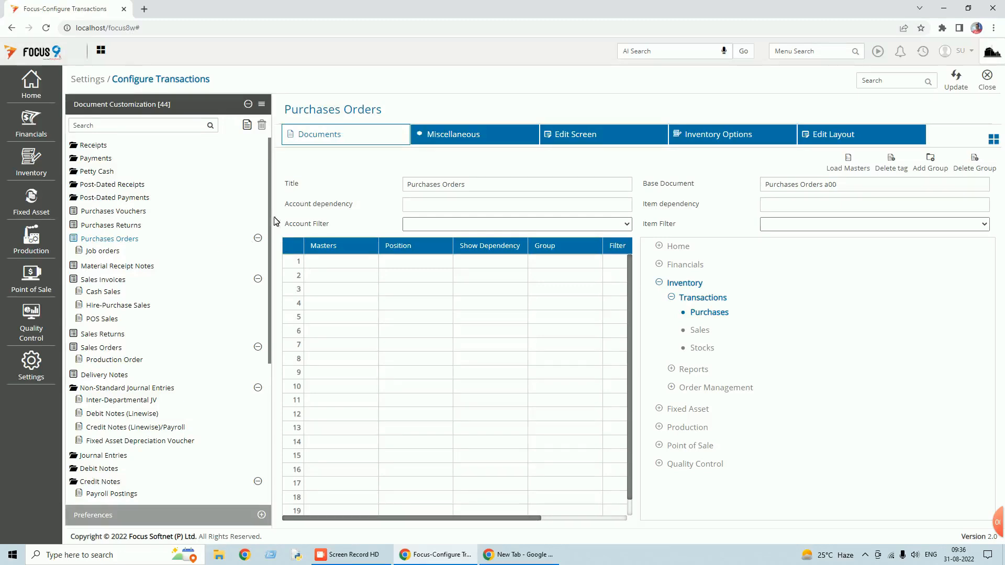
- Review the Miscellaneous, Edit Screen and Edit Layout settings of Purchases Orders, and close the configuration
click(476, 139)
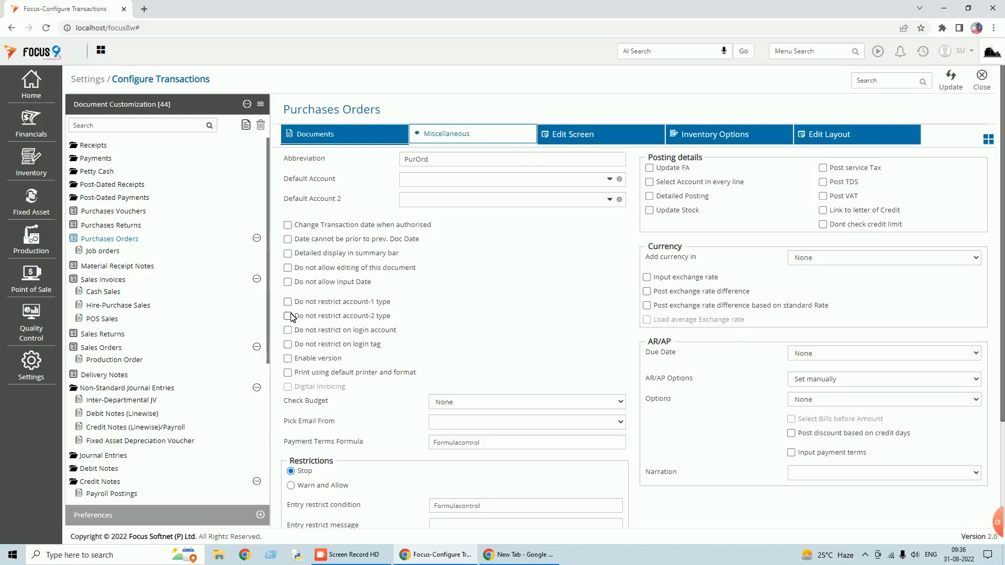
click(597, 142)
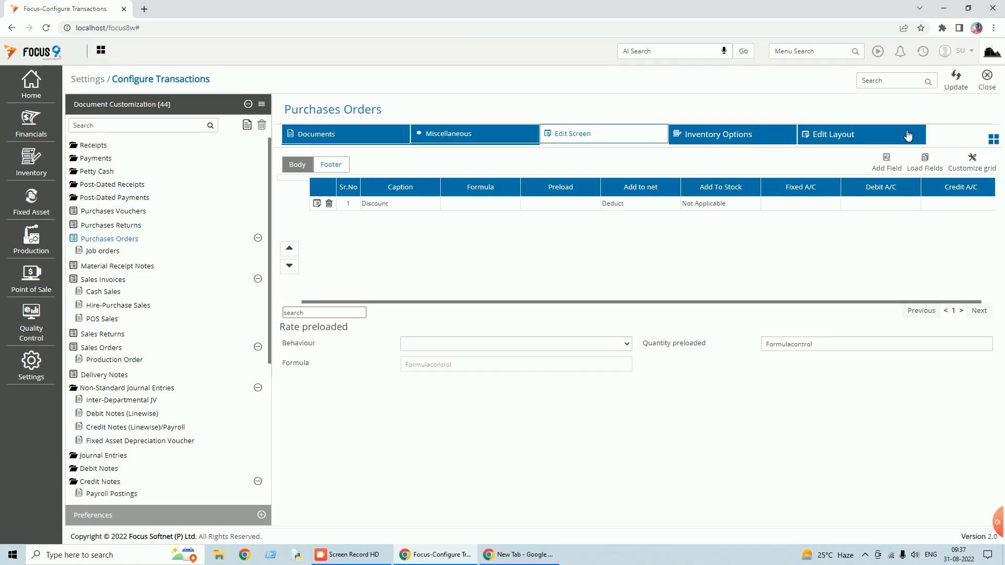
click(825, 134)
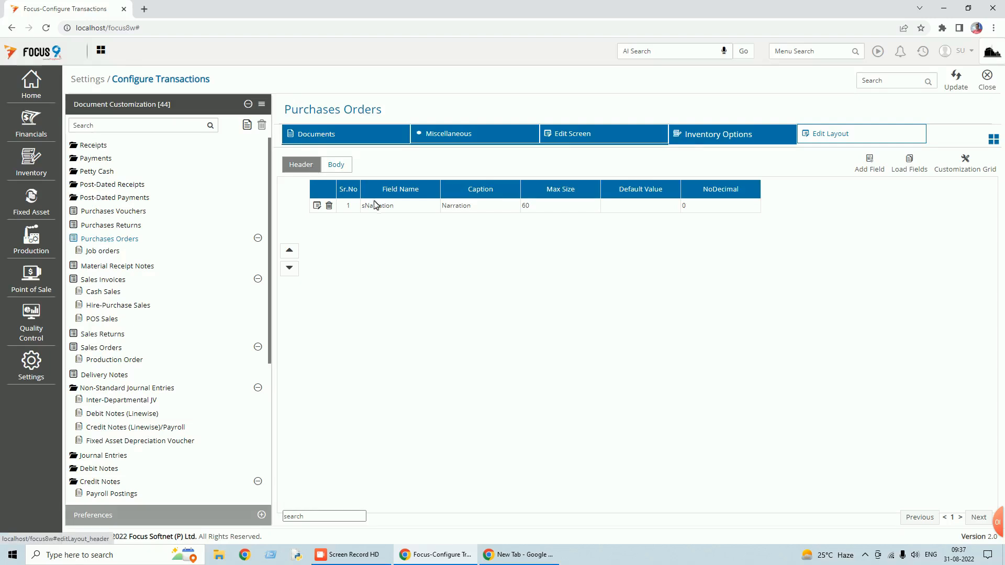
click(991, 87)
- Find Purchases Orders by searching for "purchases", examine a blank new order form, and close both the form and the voucher list
click(788, 51)
text(purchase)
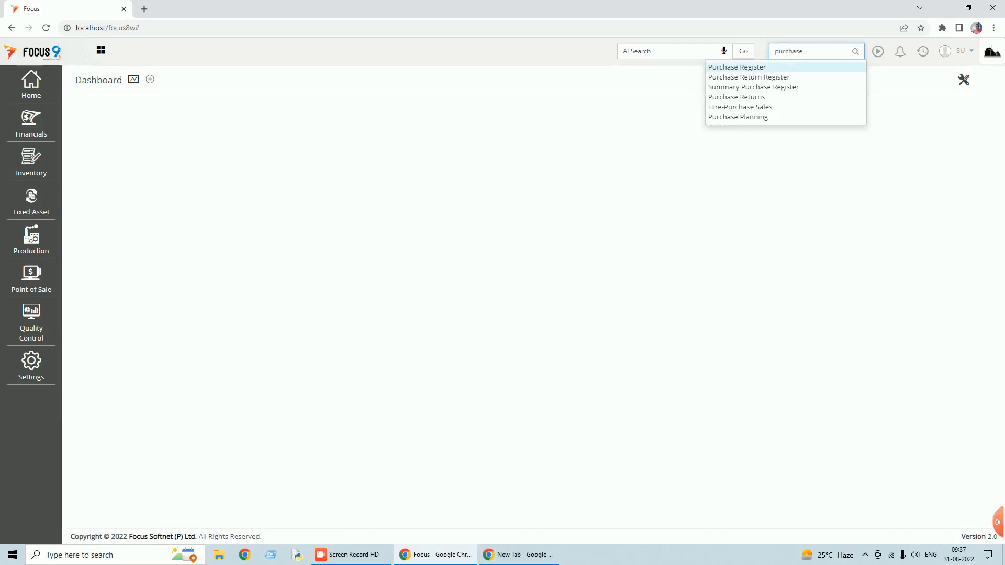
text(s)
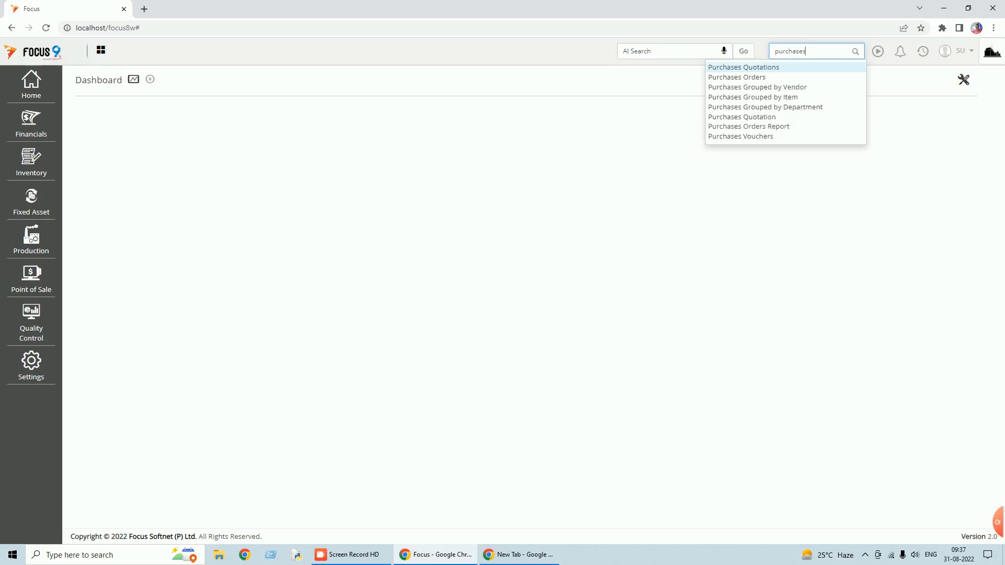
click(723, 77)
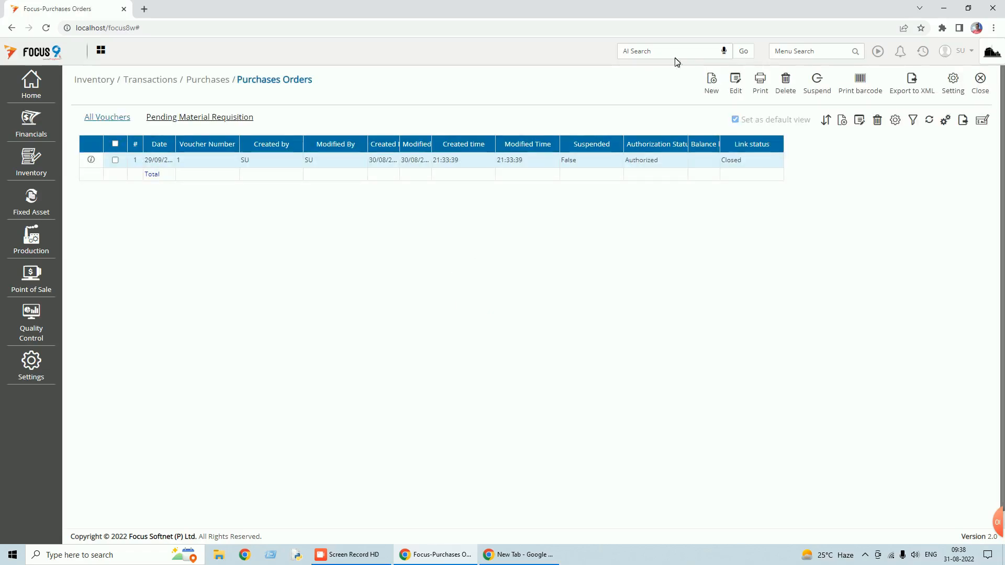
click(718, 93)
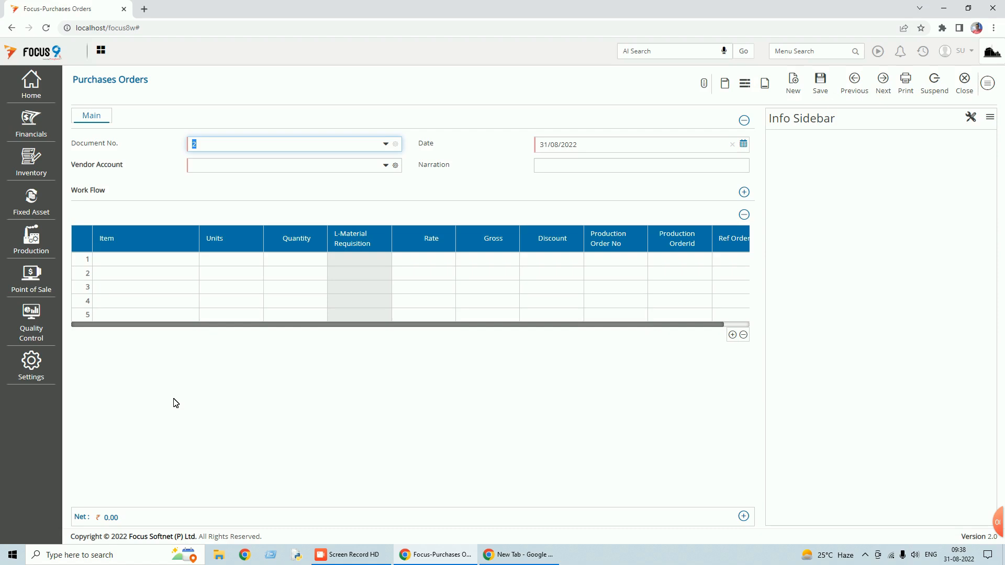
click(966, 84)
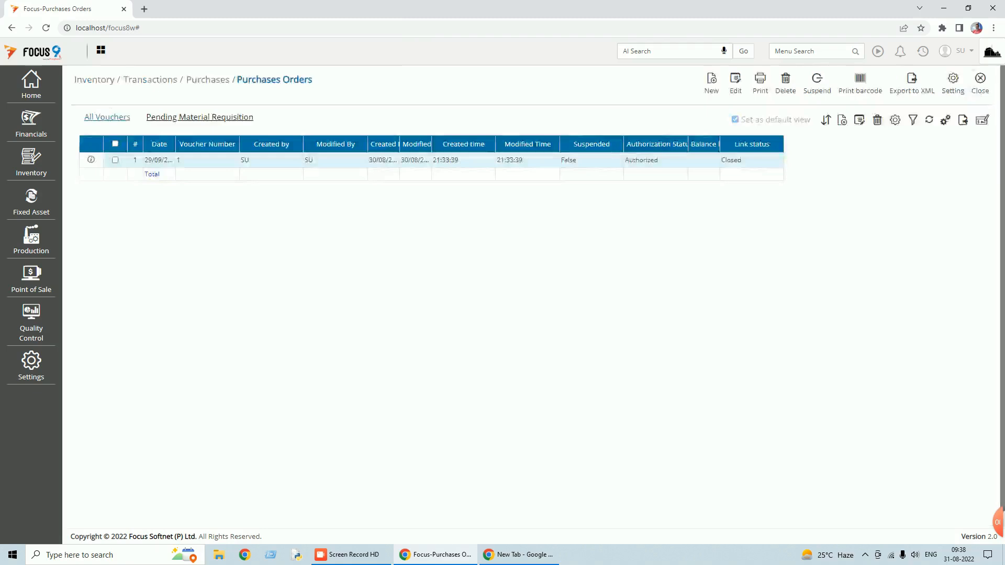
click(980, 88)
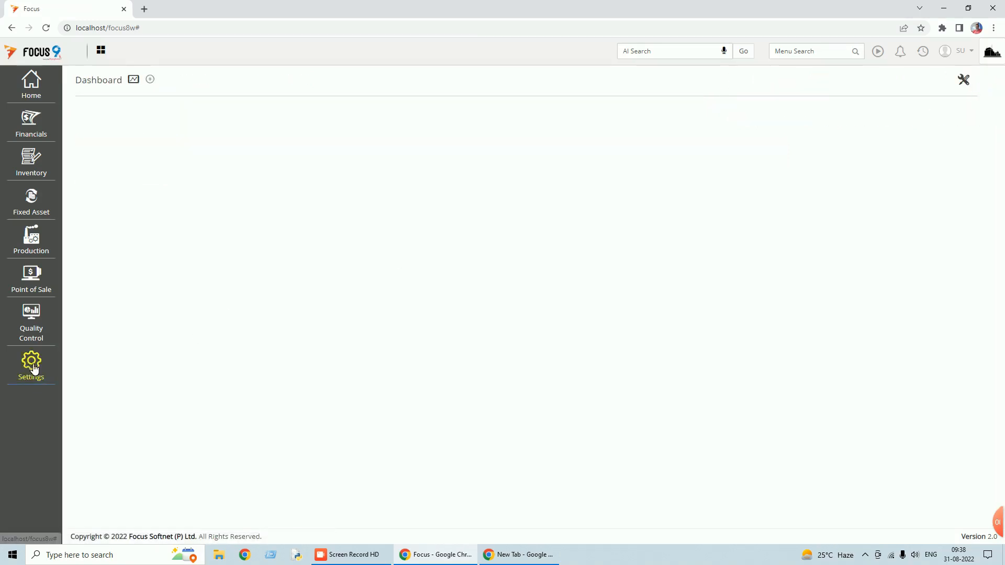
- Reopen Configure Transactions and select Purchases Orders in the document customization as the base document
mouse_move(33, 368)
click(117, 93)
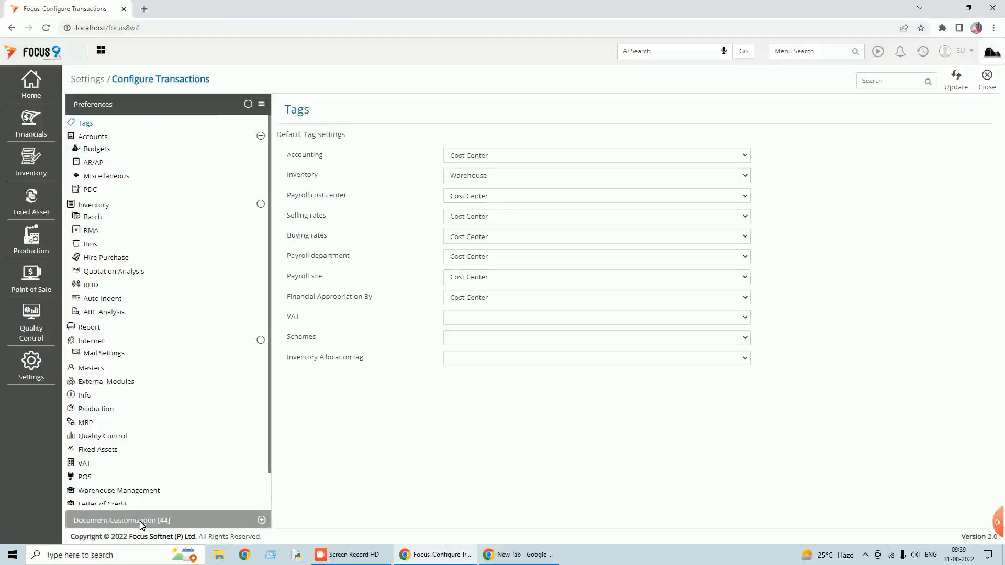
click(142, 520)
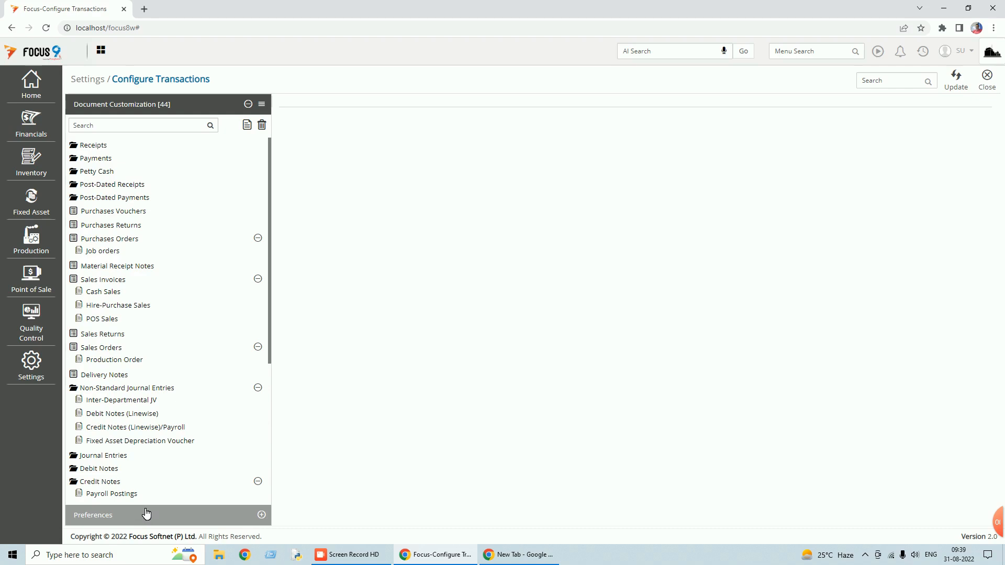
click(107, 241)
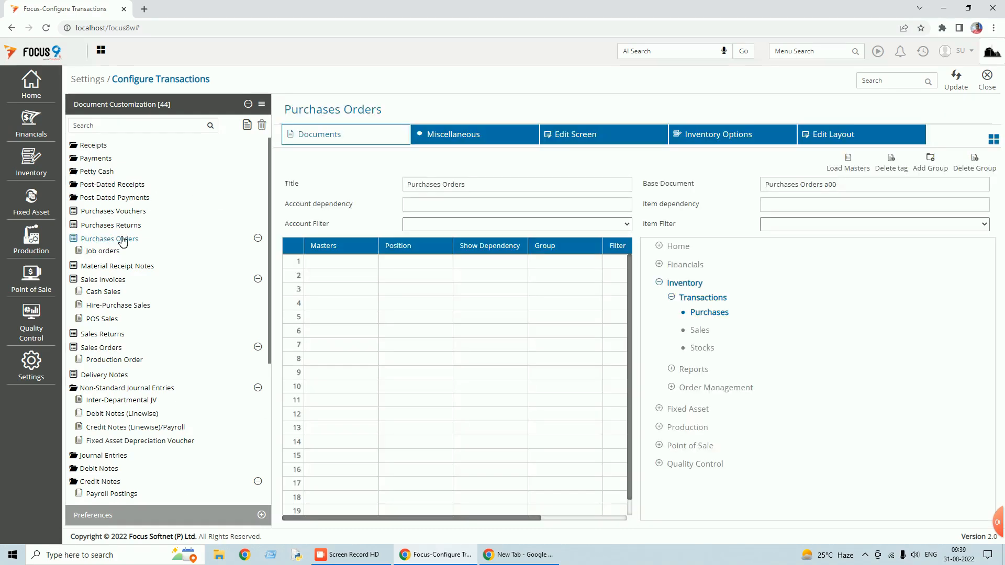
- Create a new document type based on Purchases Orders and title it "Local PO"
click(247, 126)
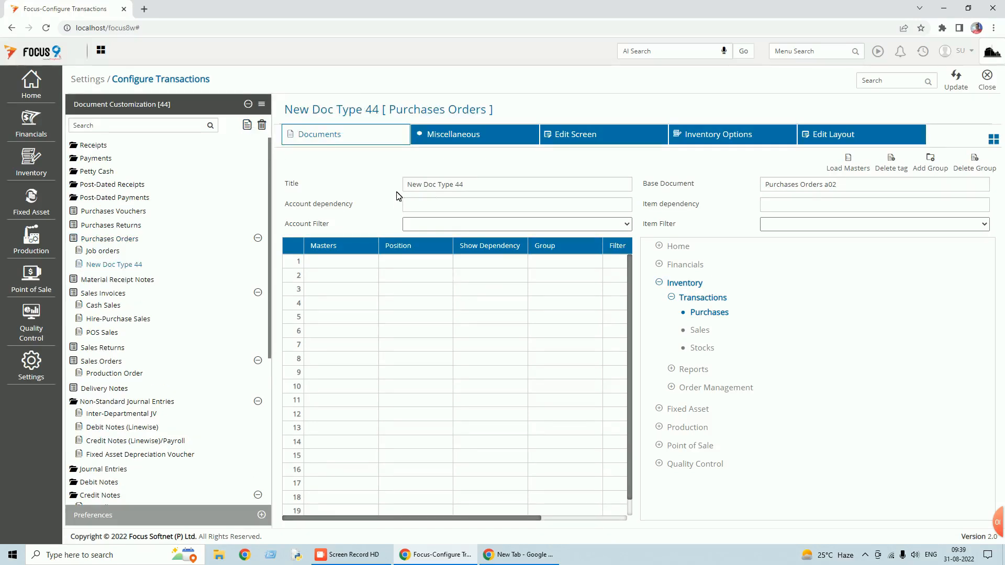
drag(465, 184, 394, 188)
text(Local PO)
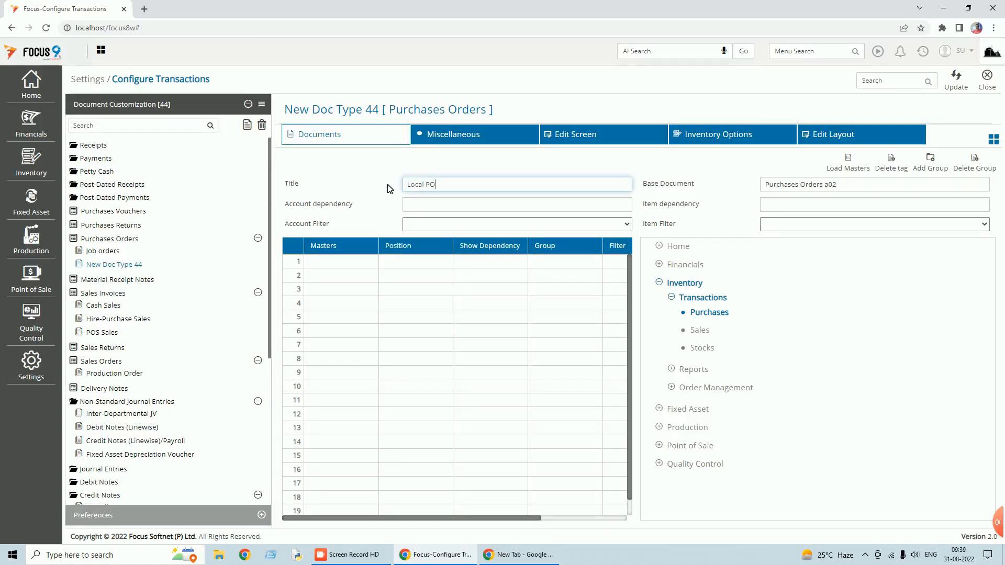
key(Tab)
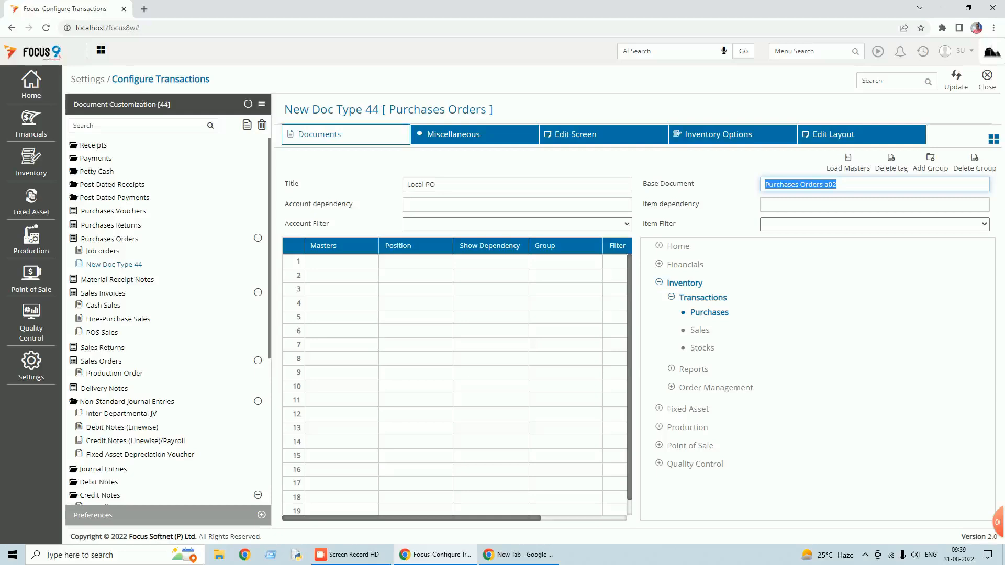
- Add the Cost Center master to the Local PO document with its position set to Header, and save the document type
click(356, 263)
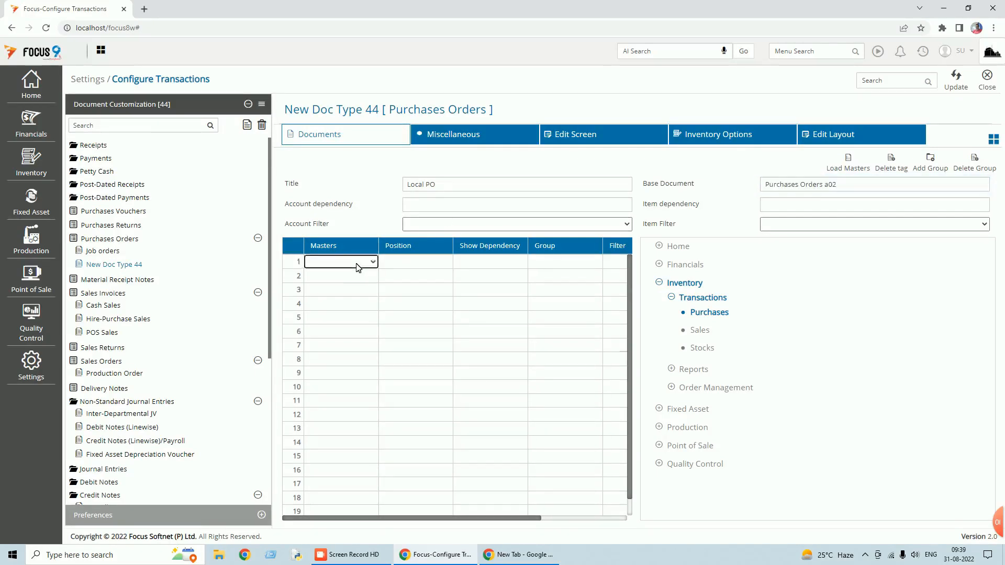
click(374, 264)
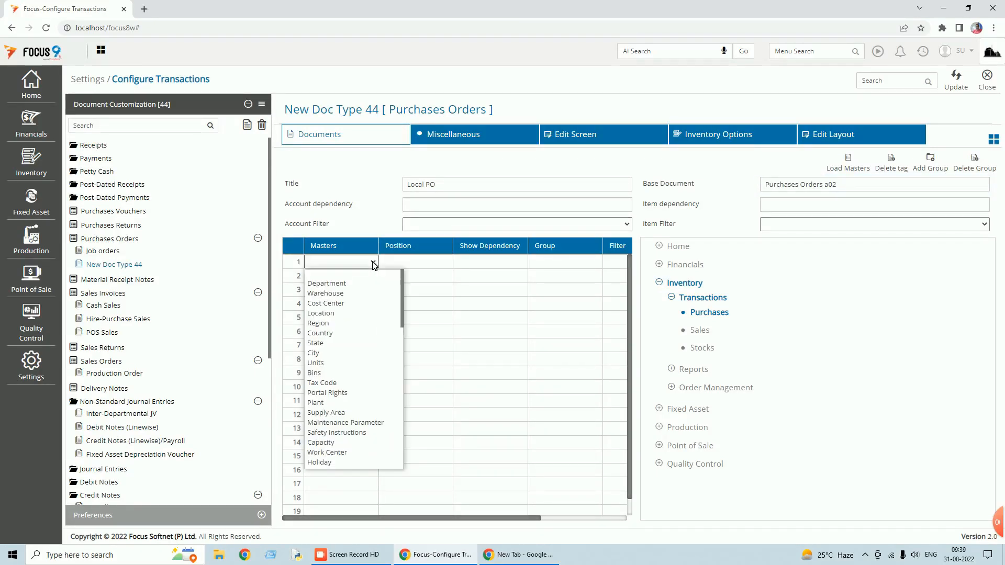
click(352, 308)
click(444, 264)
click(445, 264)
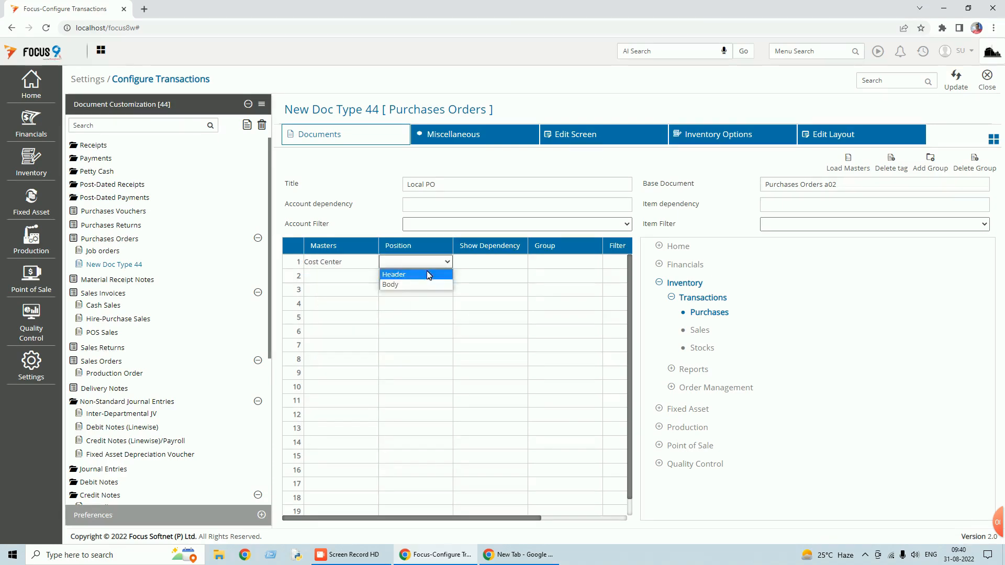
click(428, 275)
key(Tab)
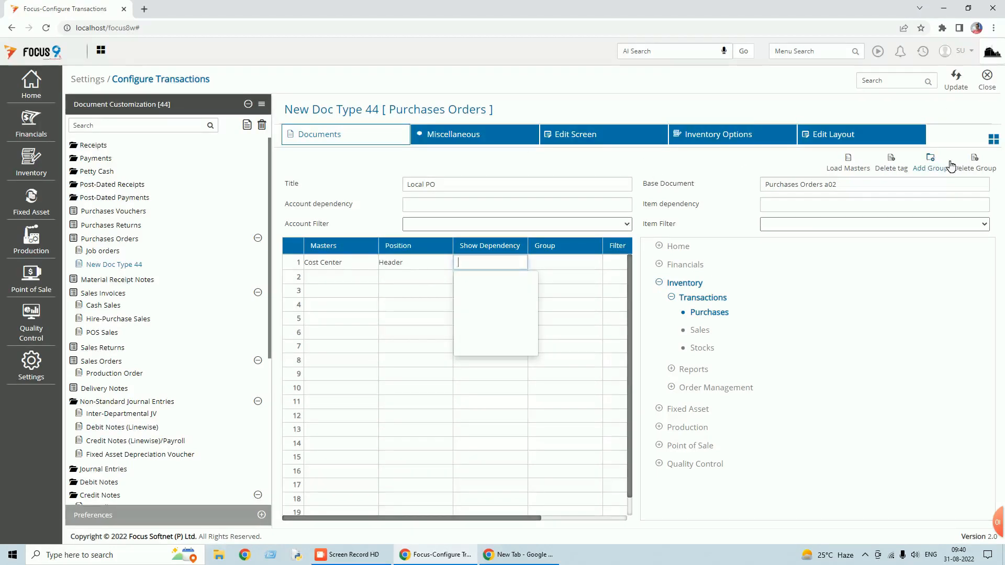
click(957, 81)
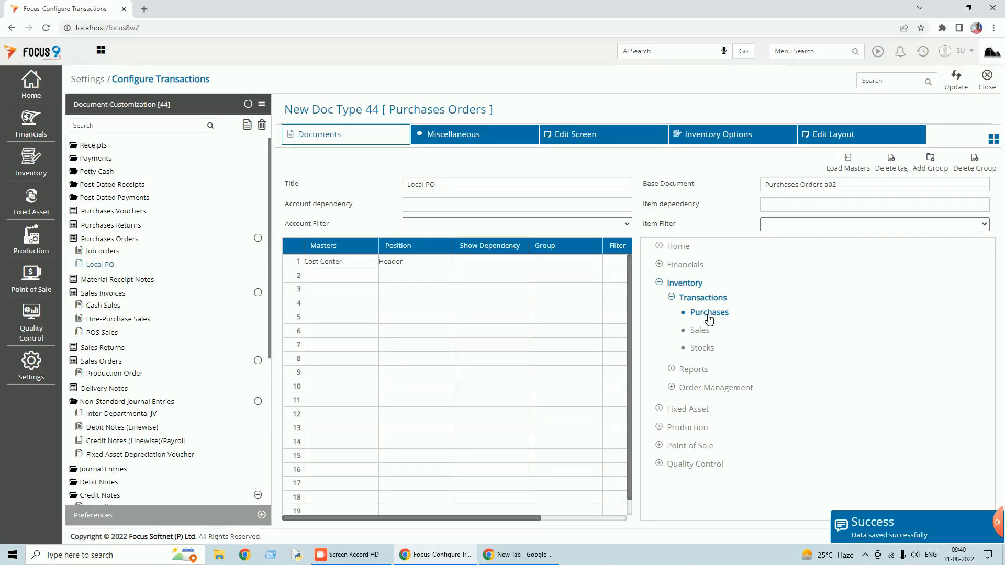
- Place the Local PO document under Financials > Transactions > Purchases, save the change and close the configuration
click(664, 267)
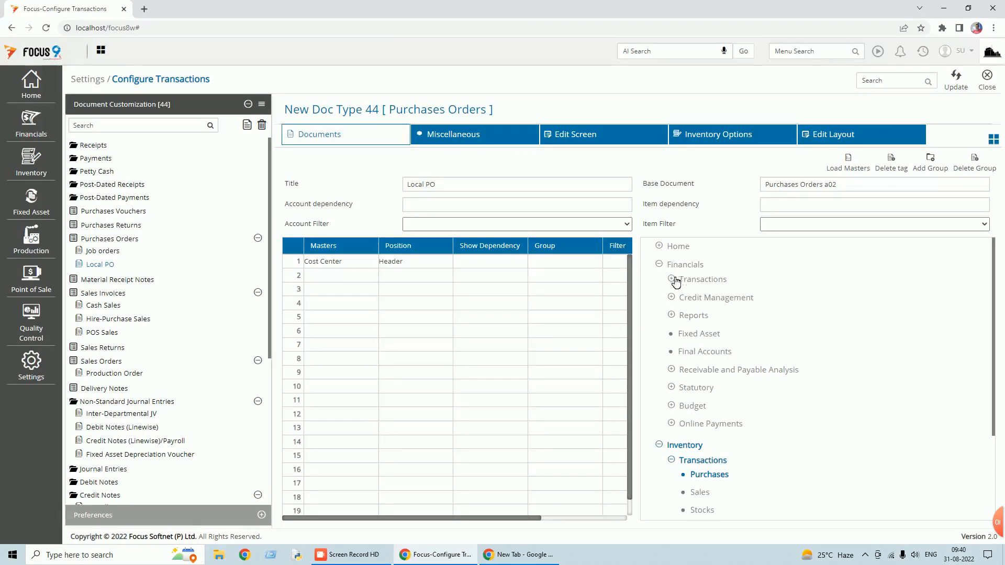
click(672, 279)
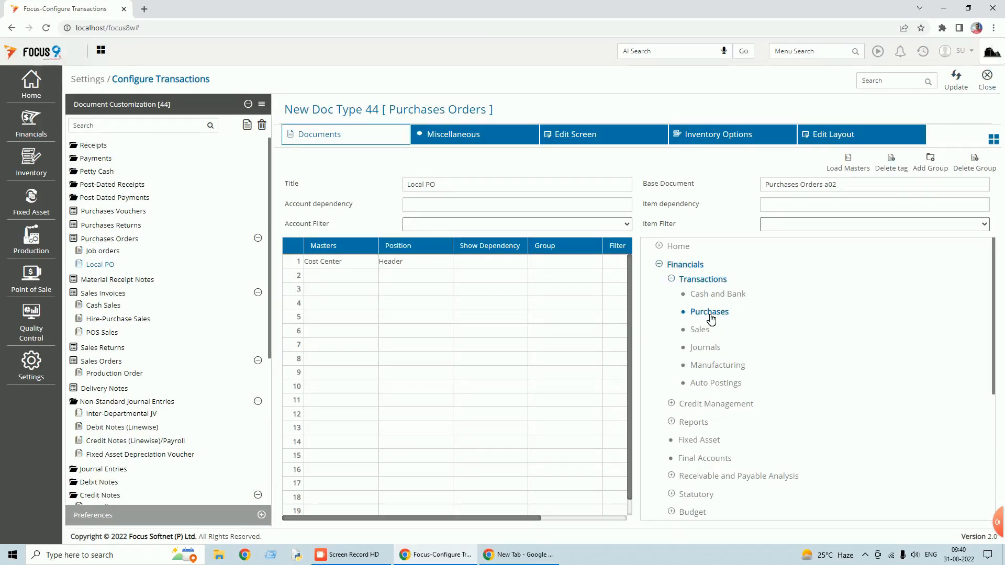
click(961, 91)
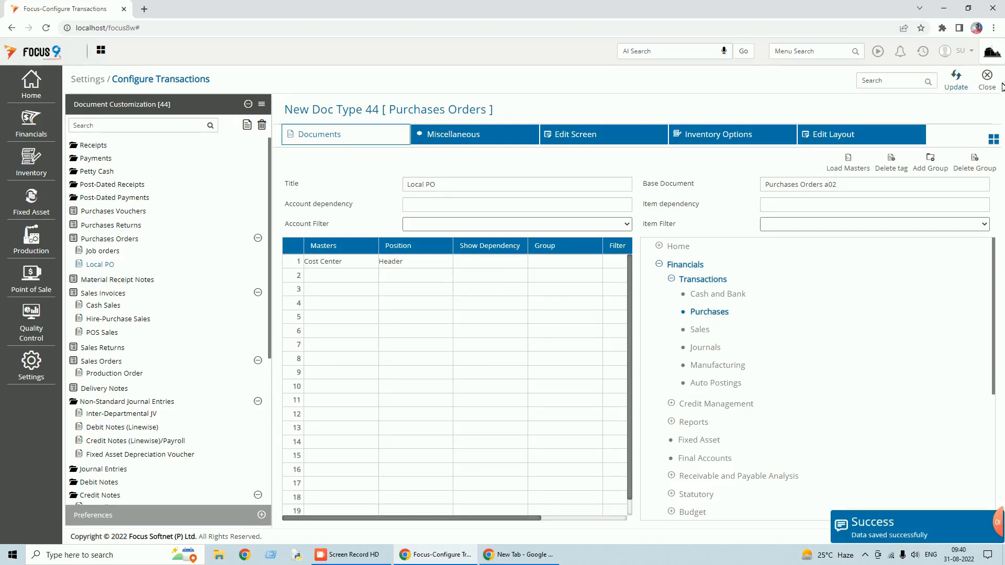
click(987, 79)
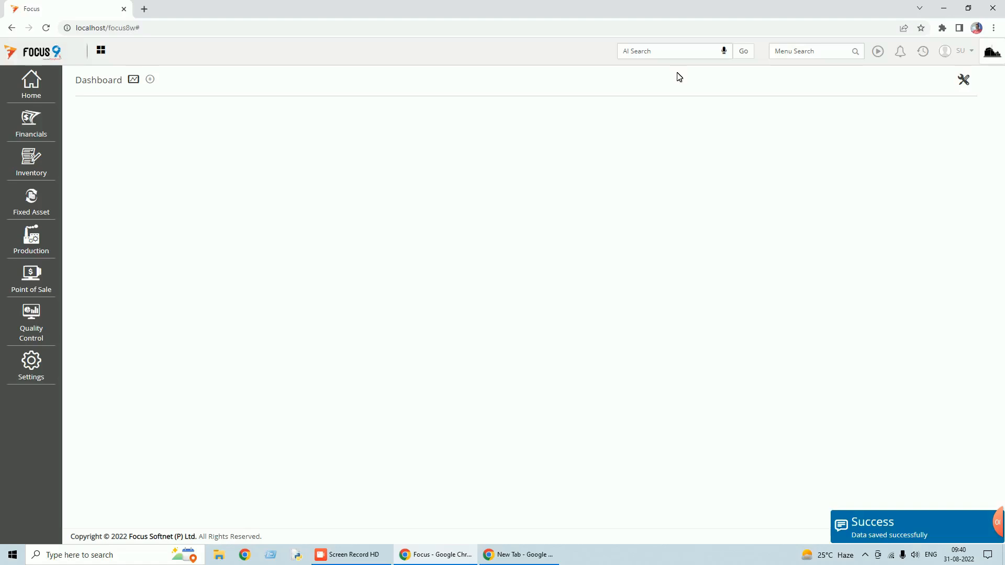
- Log out and log back in with the account's user name and password
click(967, 52)
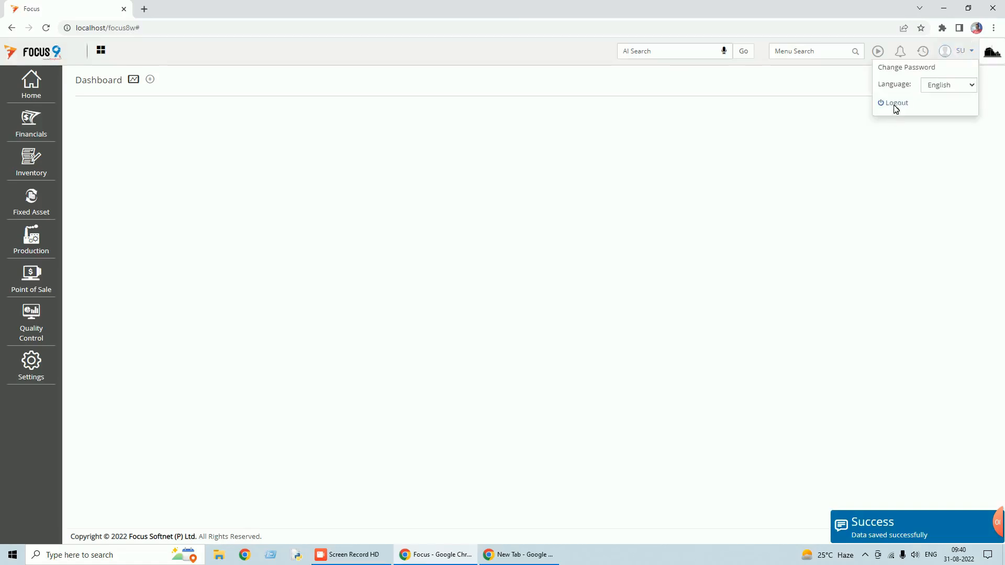
click(897, 104)
text(su)
key(Tab)
text(s)
key(Return)
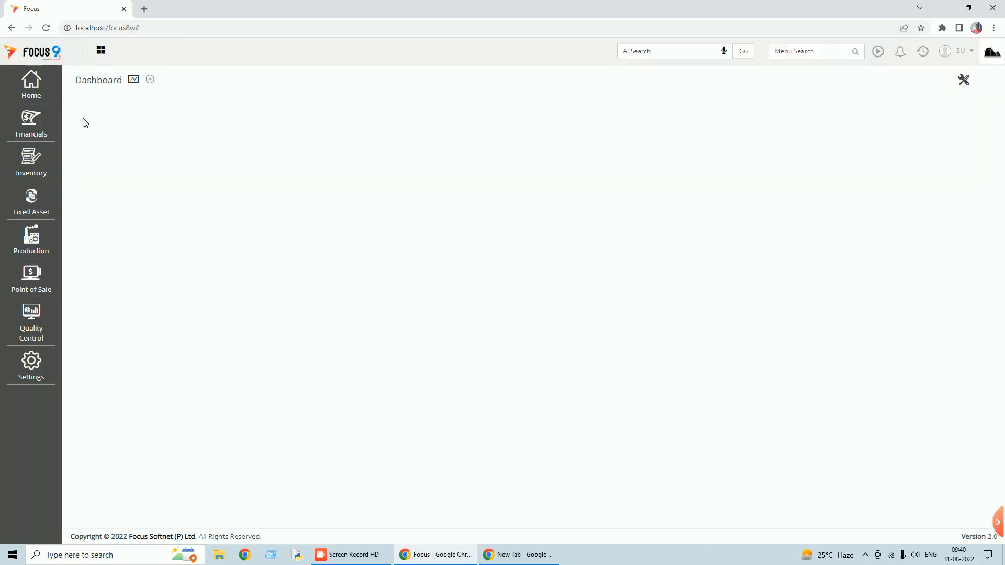
- Expand the Purchases transactions under Financials to locate the Local PO document
click(35, 132)
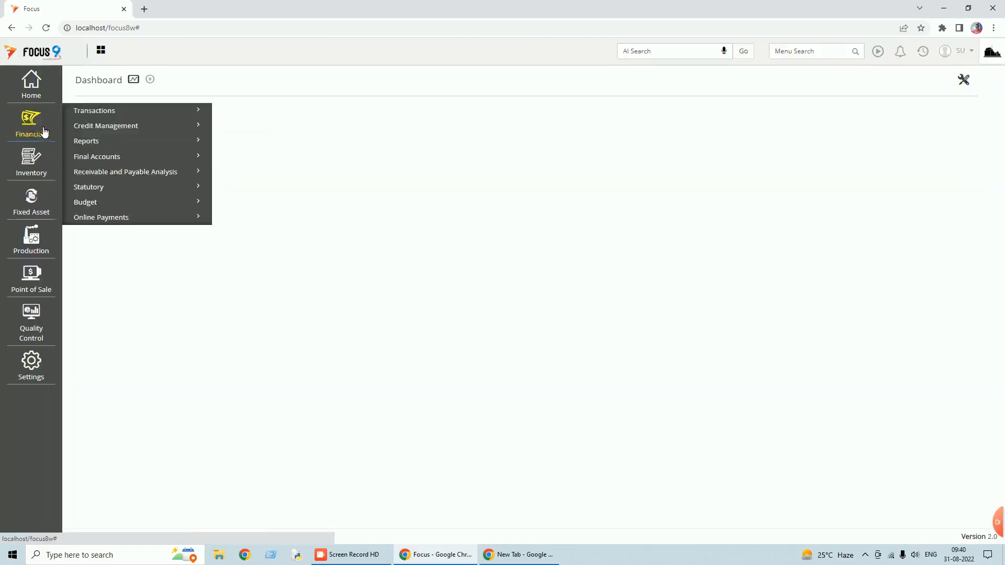
click(94, 113)
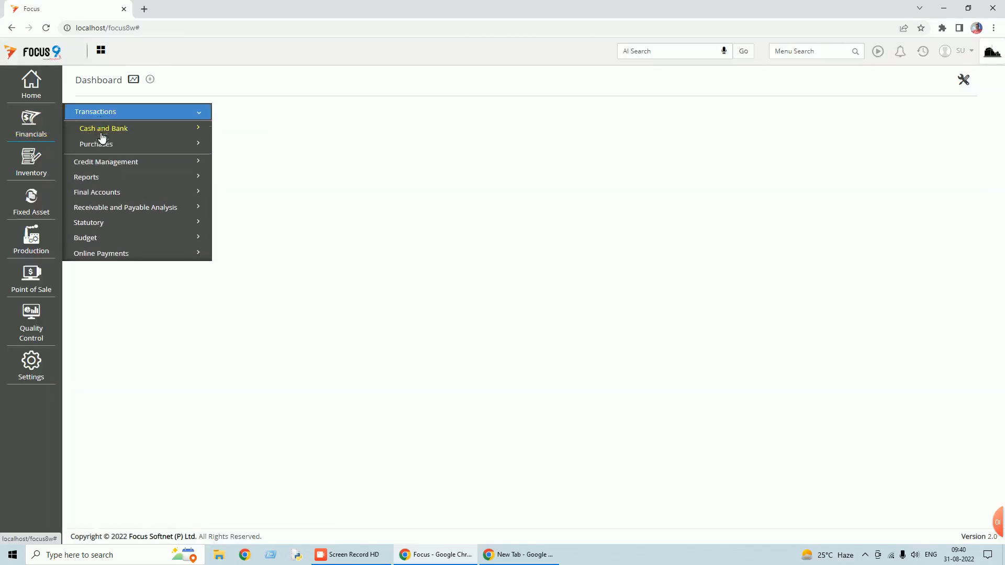
click(101, 145)
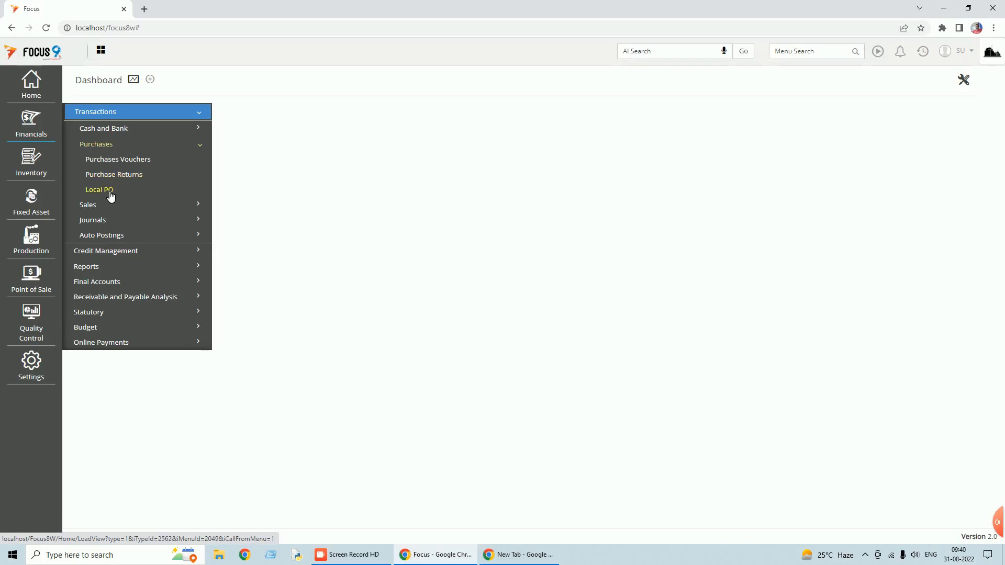
- Open a new Local PO voucher from Financials purchases and choose test as its Cost Center
click(100, 190)
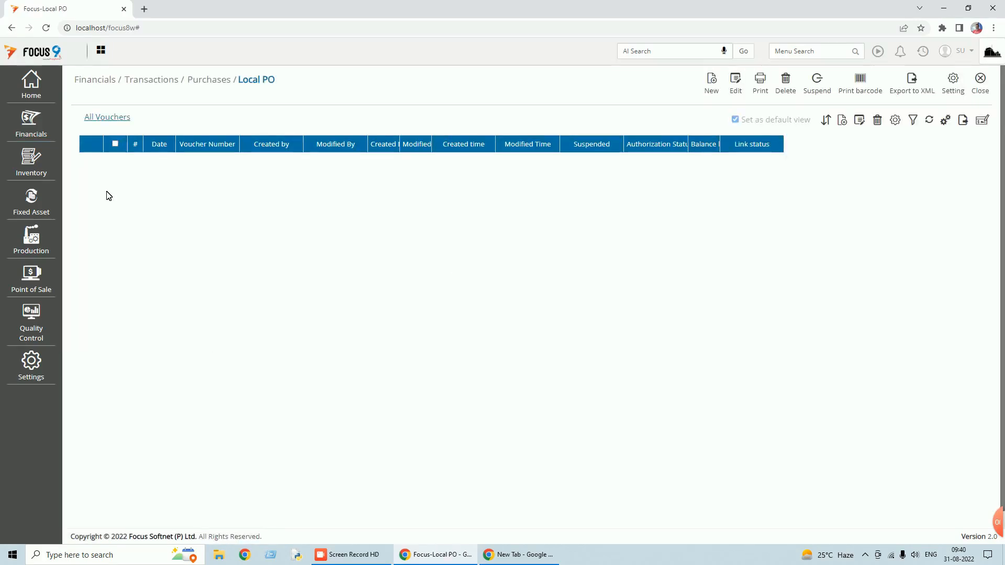
click(712, 84)
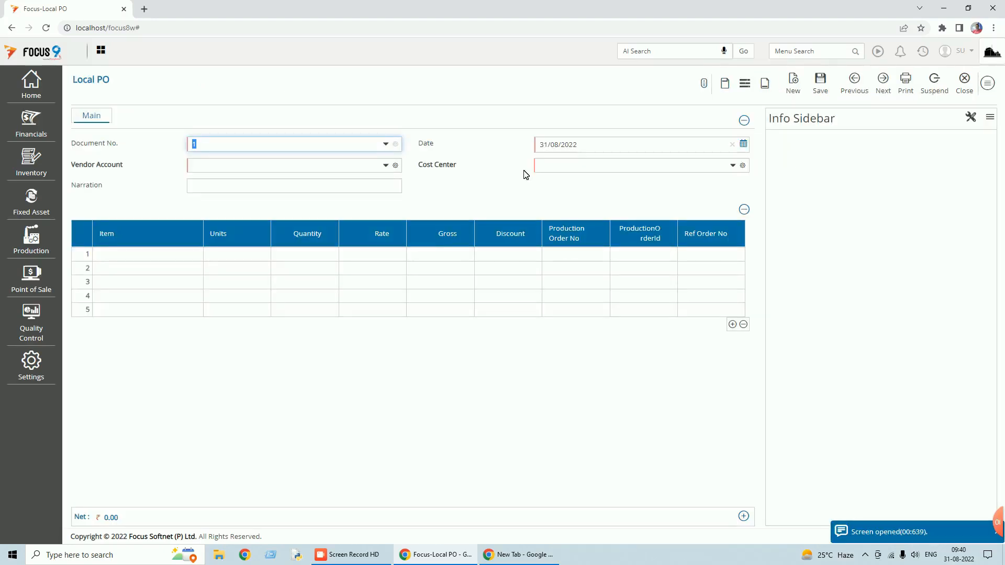
click(736, 166)
click(663, 191)
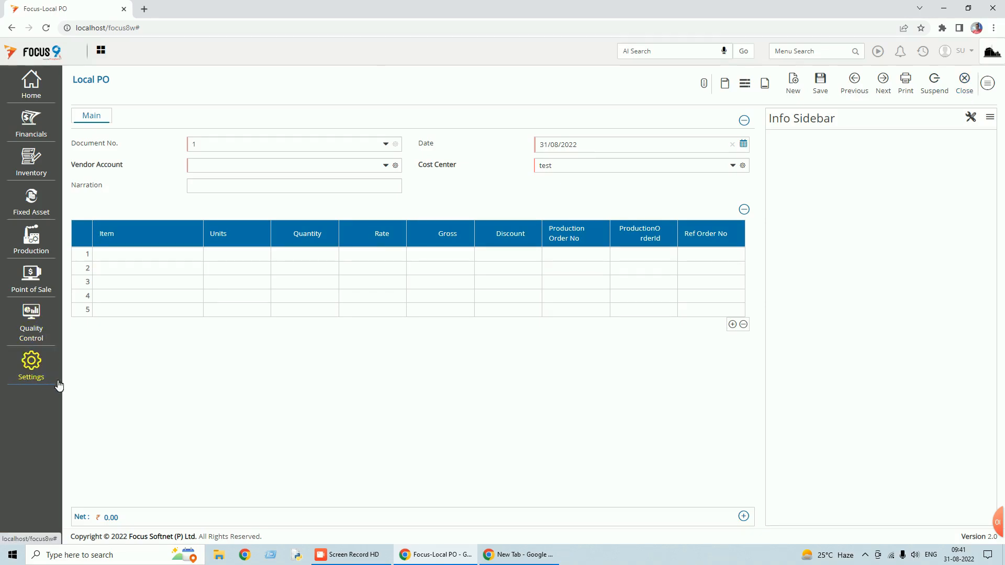
- Discard the unsaved voucher changes and open the screen field settings of the Local PO document
click(990, 85)
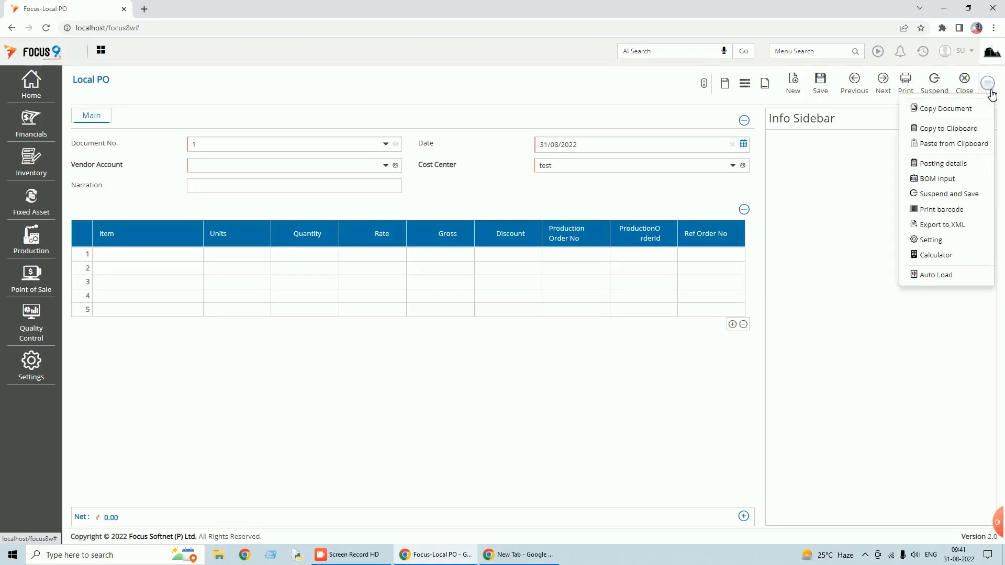
click(931, 242)
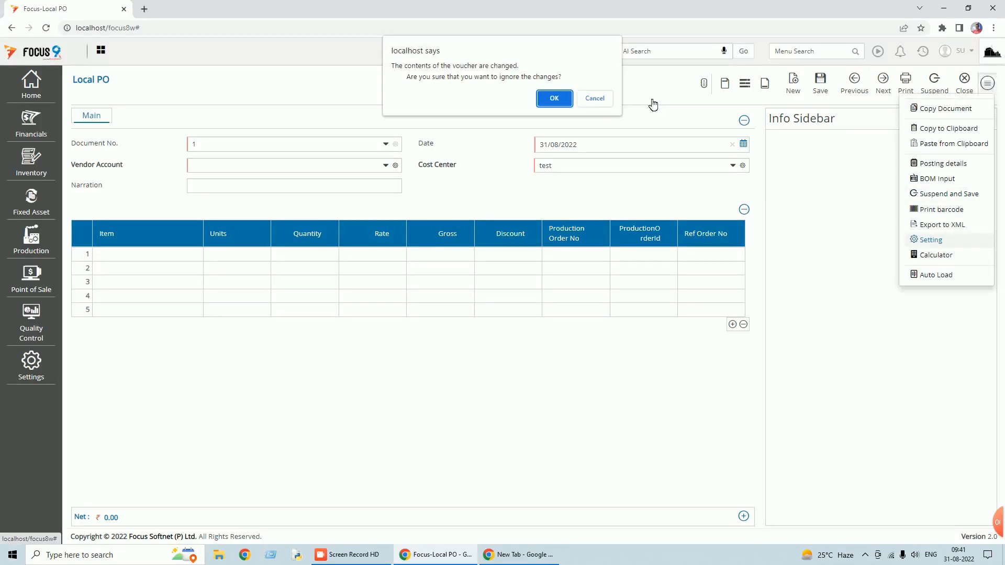
click(561, 102)
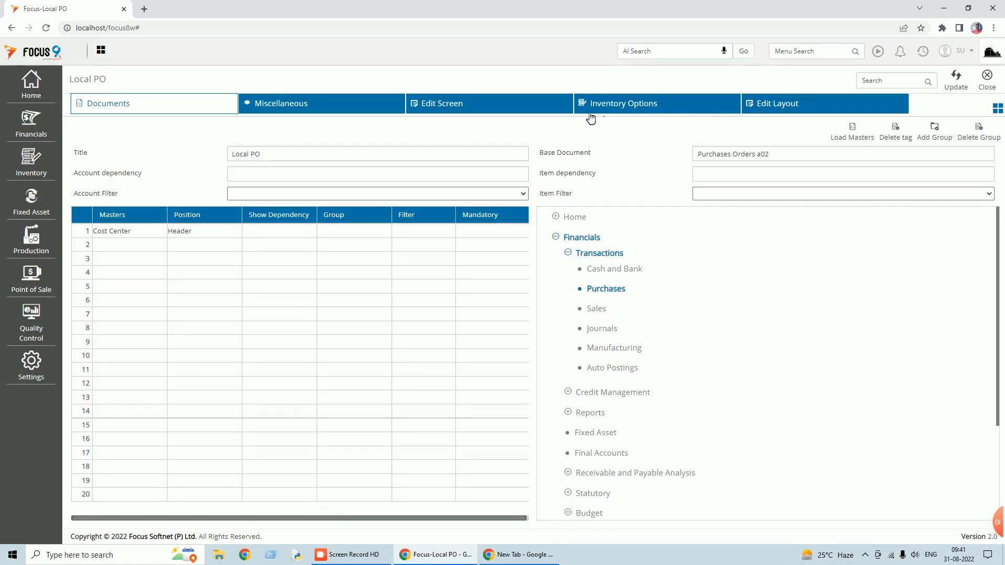
click(511, 108)
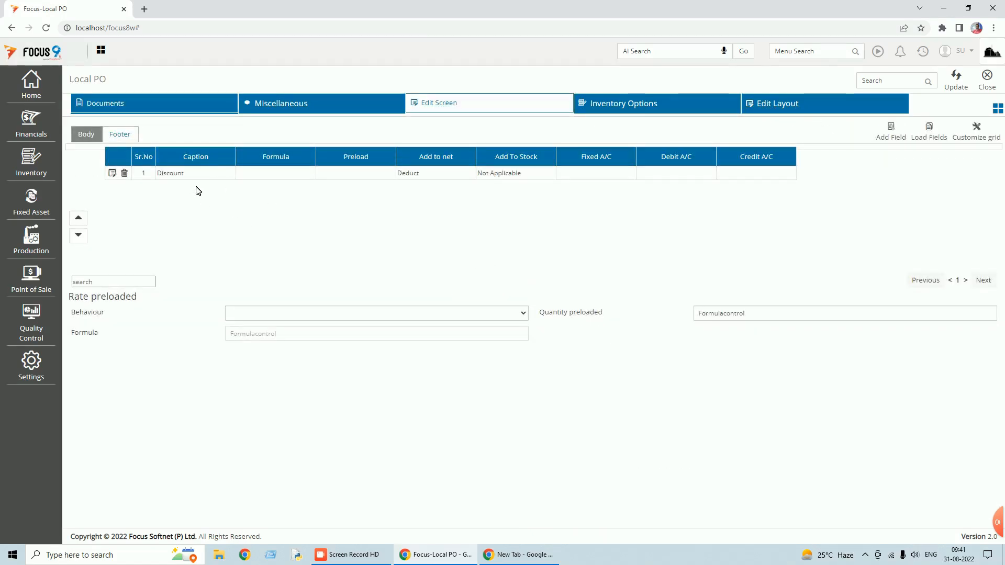
- Create a body field captioned Freight with formula behaviour Value and Add to net set to Add
click(888, 139)
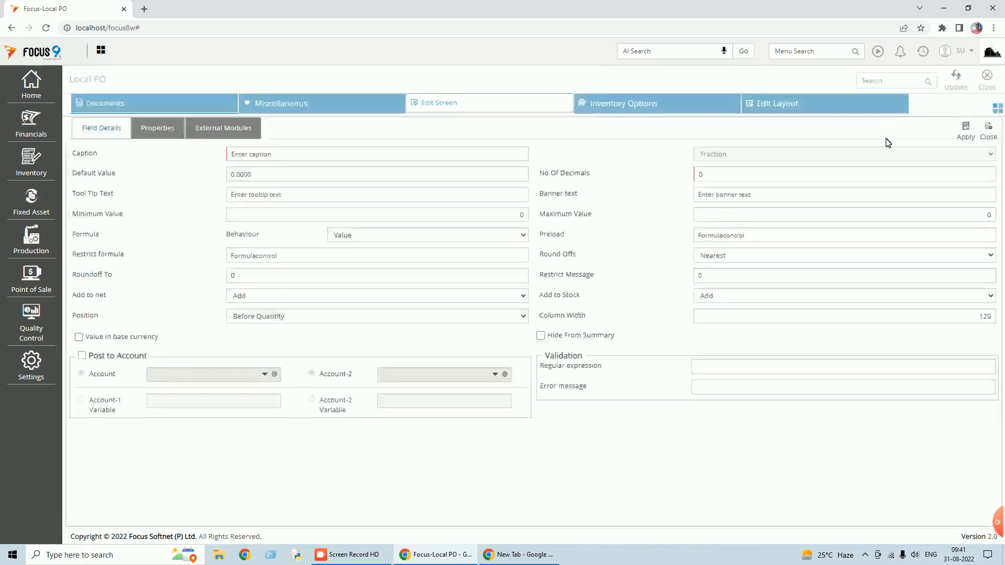
text(Freight)
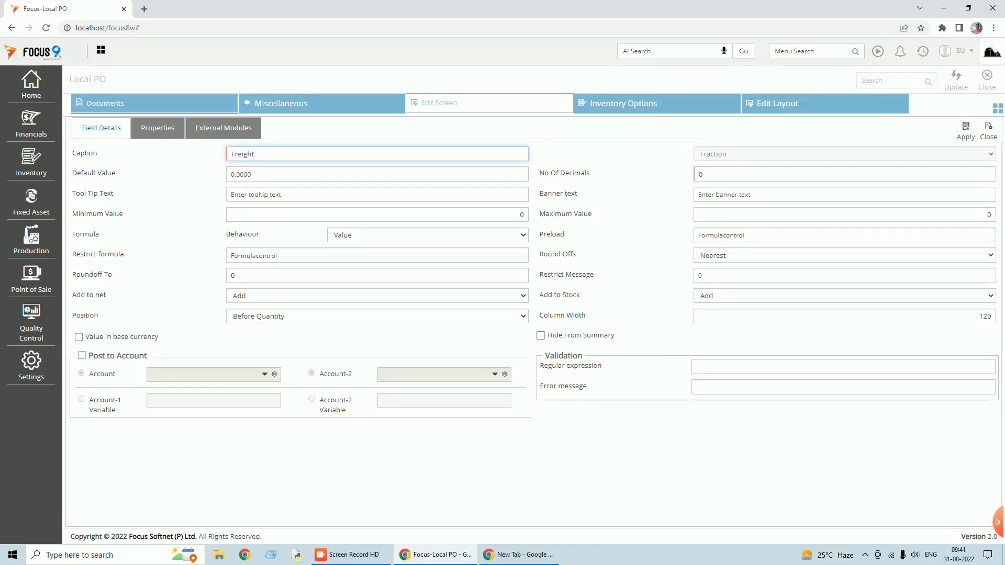
key(Tab)
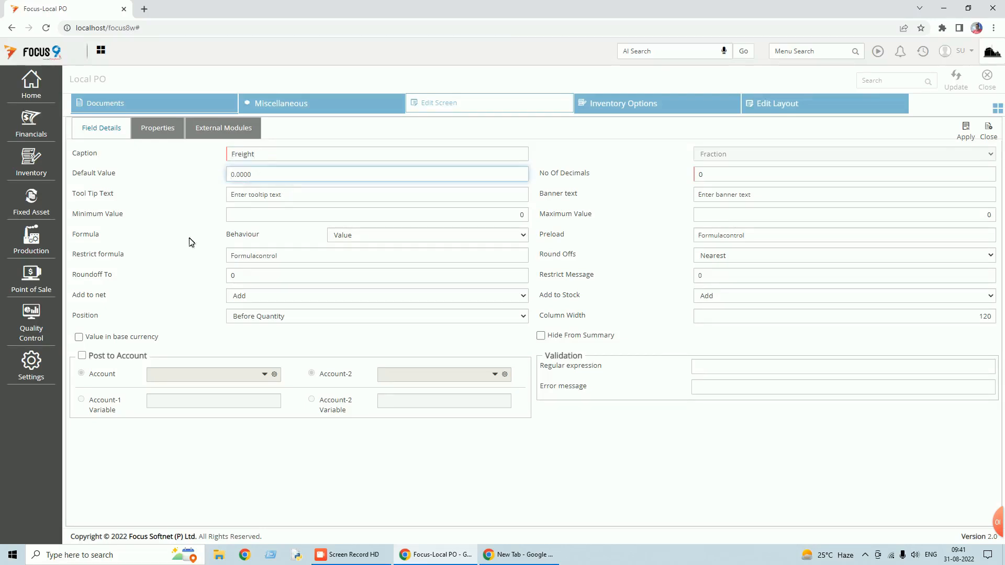
click(376, 237)
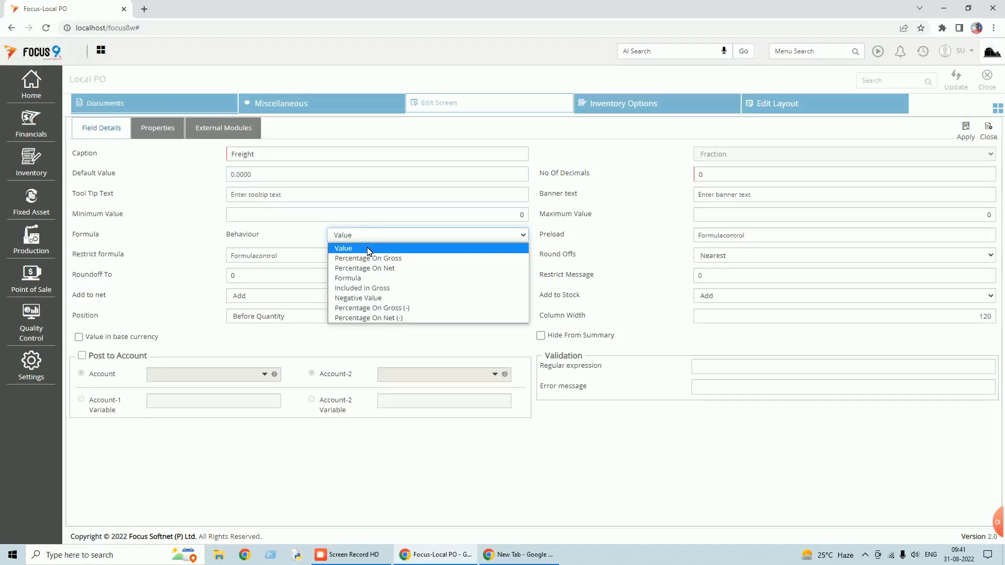
click(368, 249)
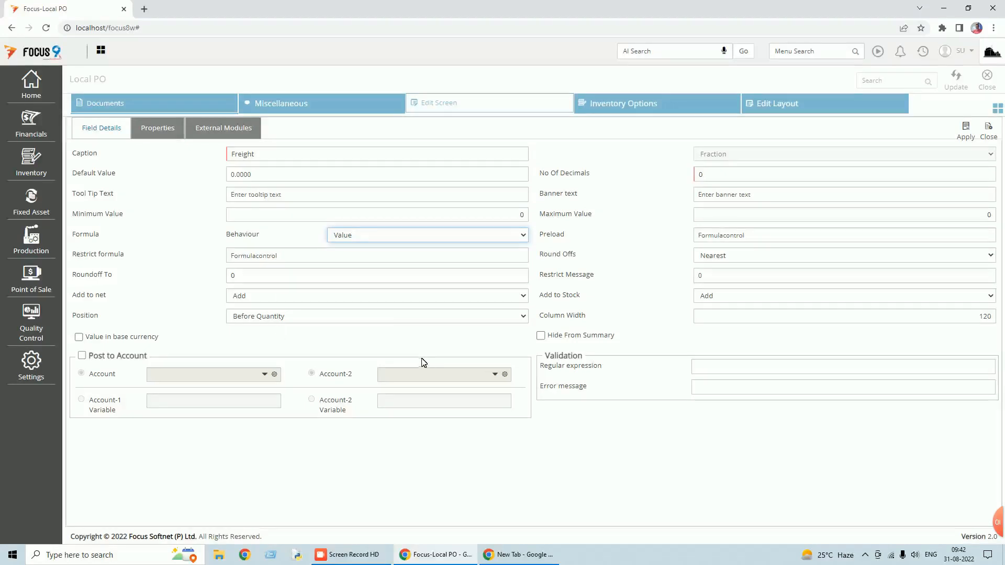
click(524, 298)
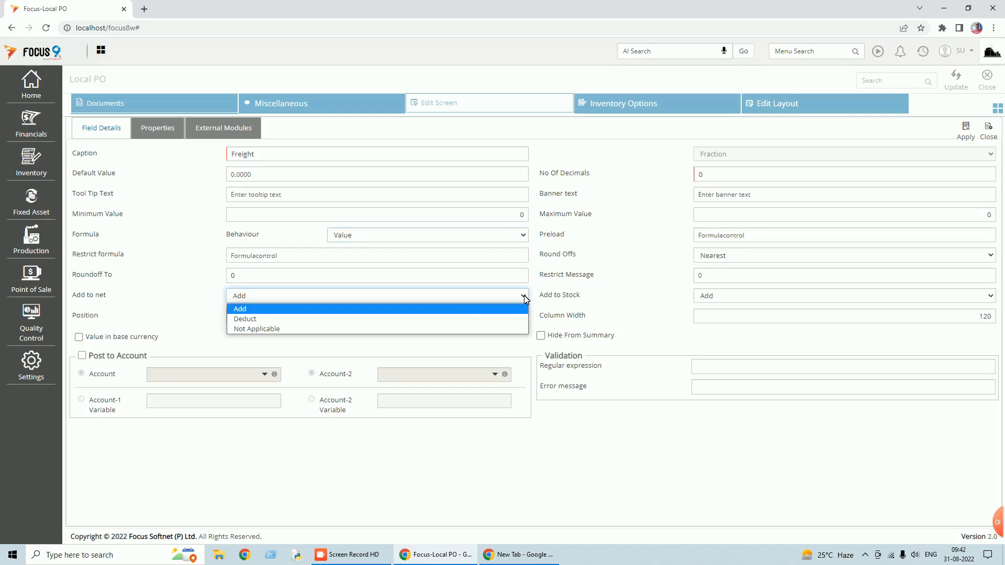
click(277, 312)
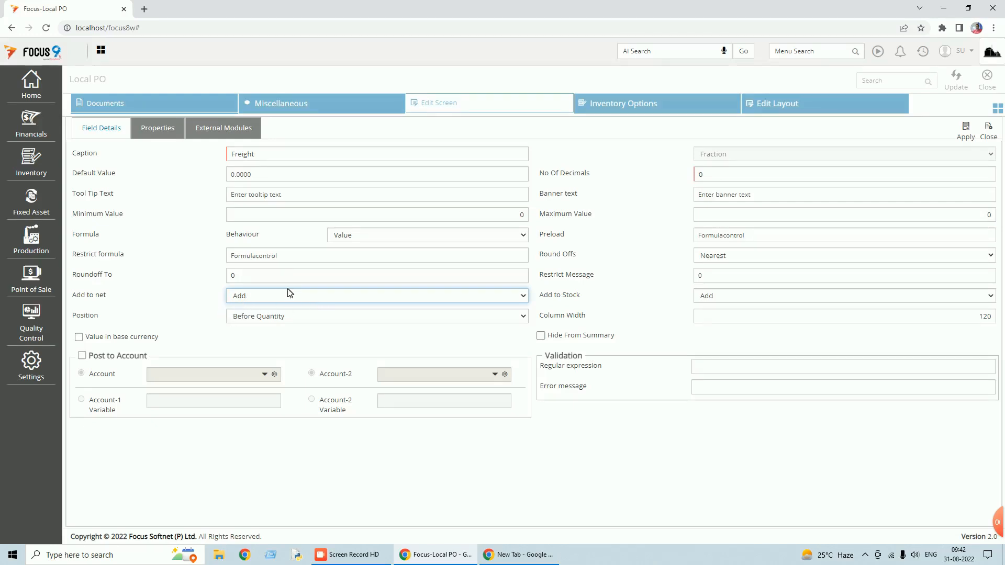
- Mark the Freight field as Mandatory and apply the field definition
click(171, 135)
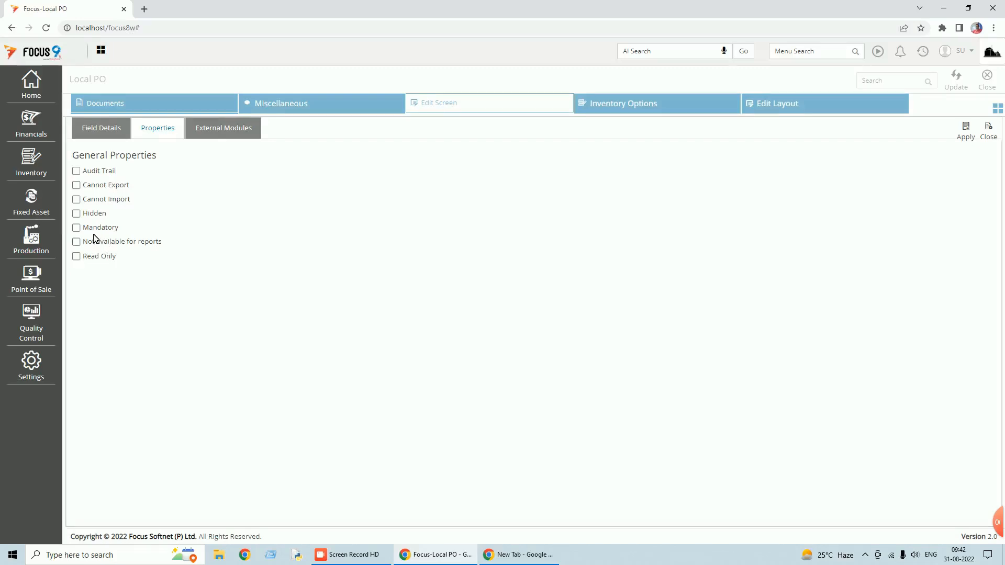
click(79, 228)
click(107, 133)
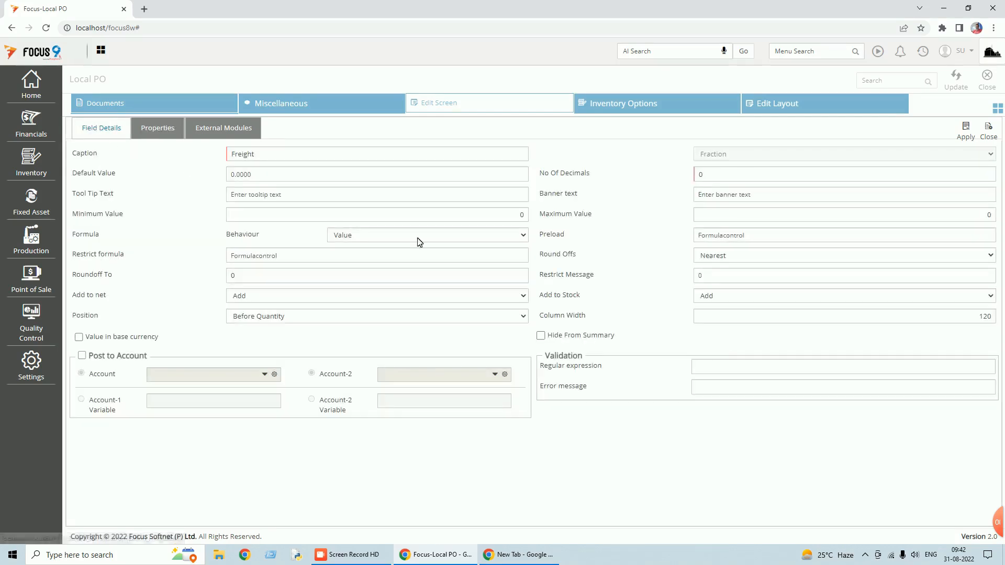
click(968, 135)
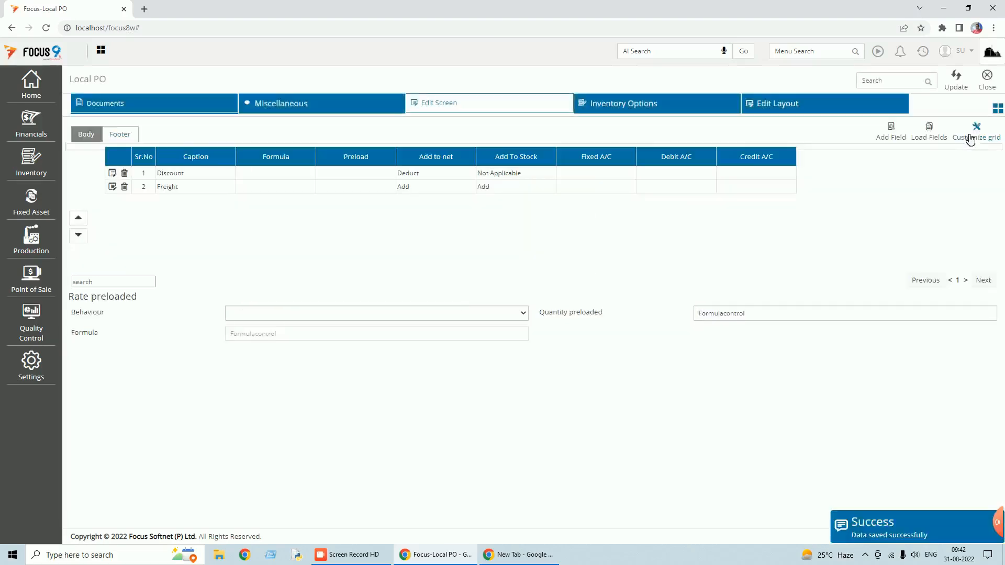
- Update and close the Local PO settings, and open a new voucher to check where the Freight column sits
click(957, 81)
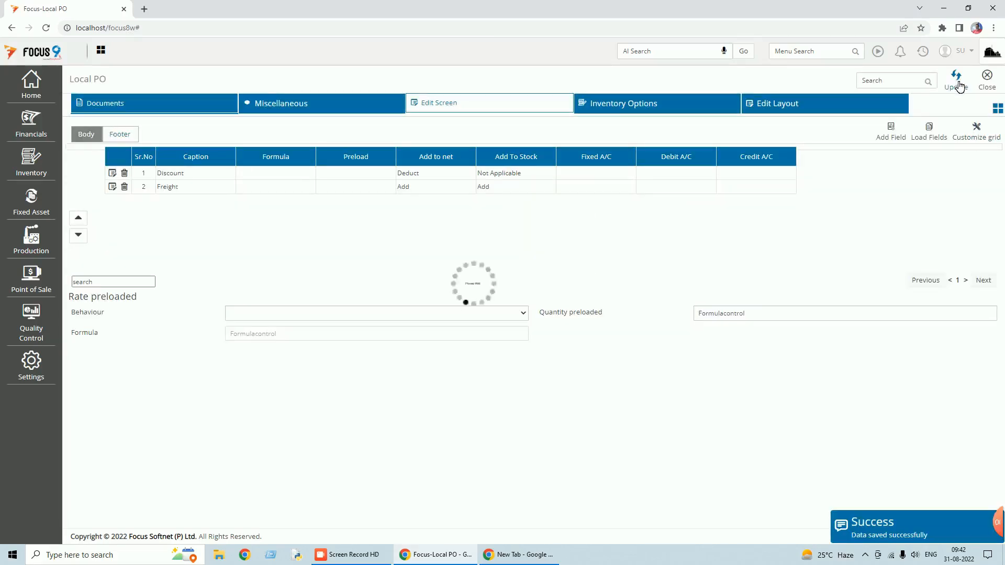
click(986, 89)
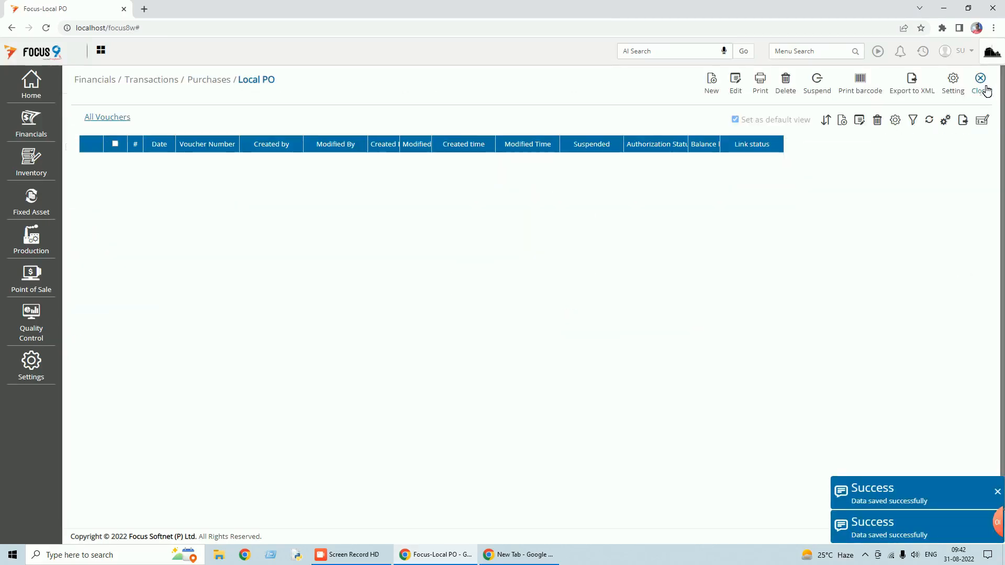
click(715, 91)
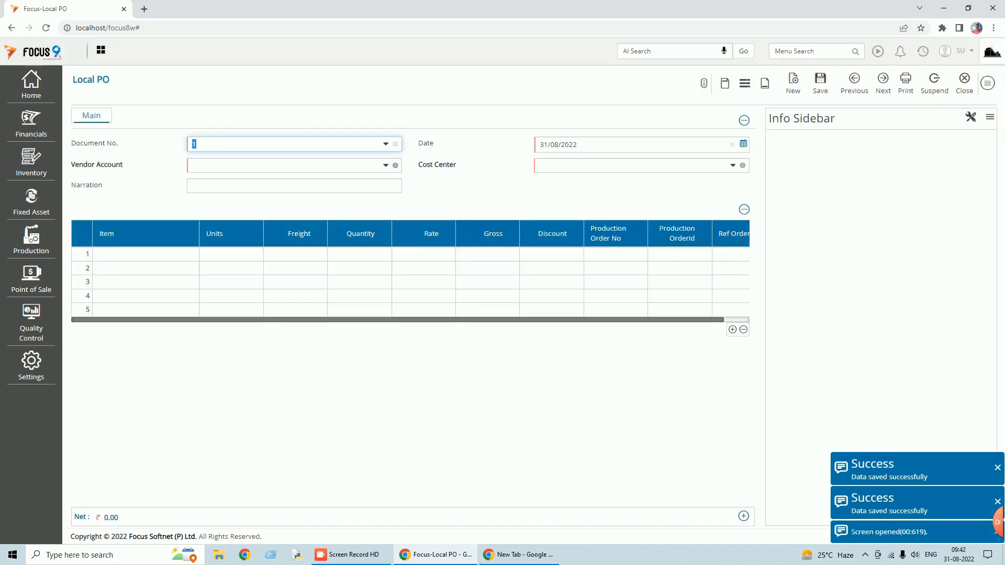
drag(449, 321, 386, 330)
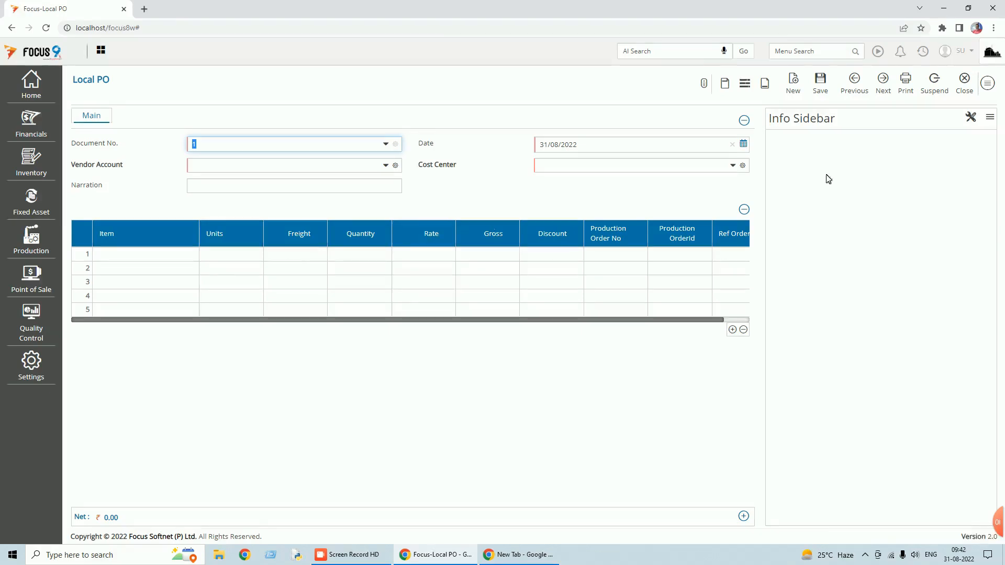
- Edit the Freight body field in the Local PO settings, set its position to After Gross and apply it
click(988, 83)
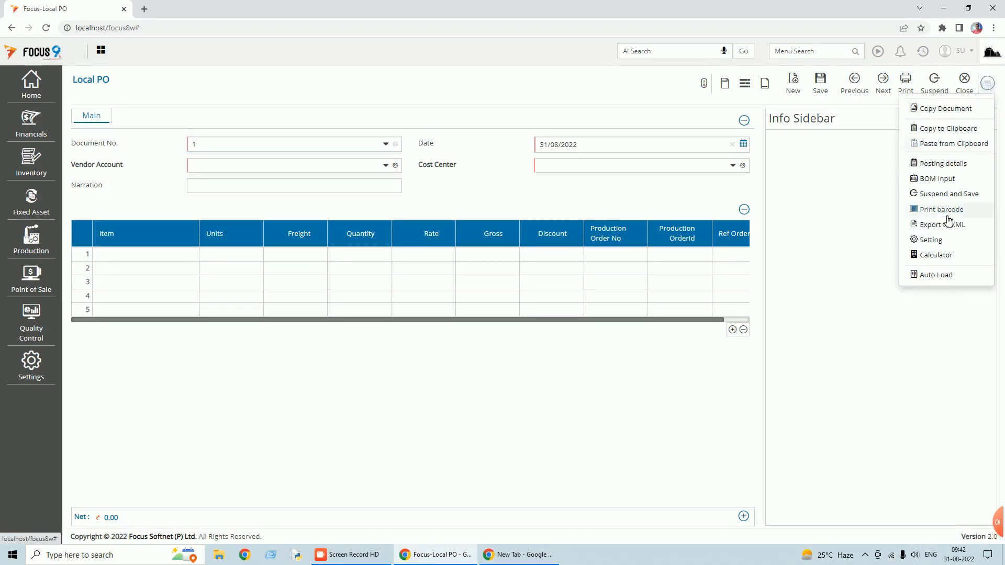
click(932, 241)
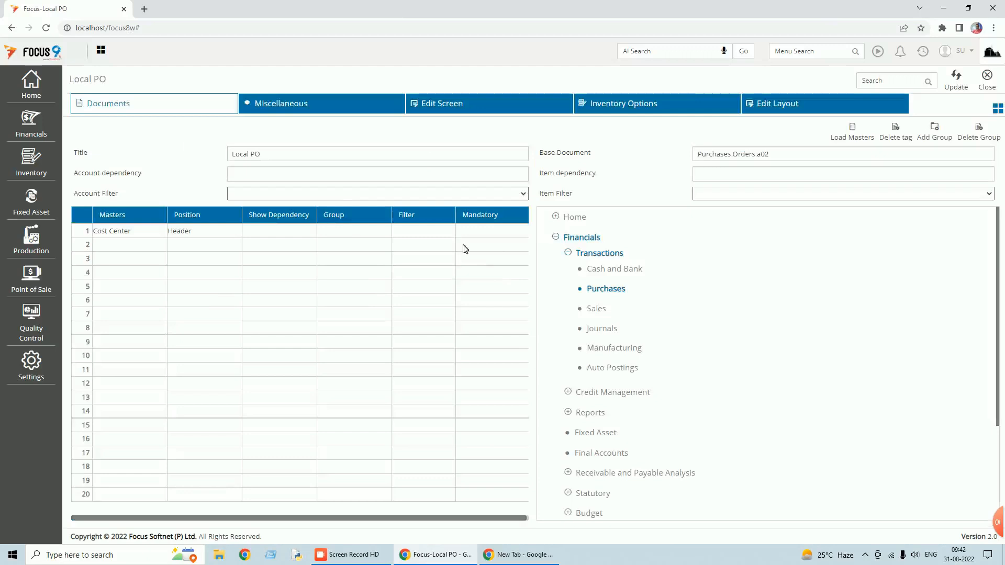
click(454, 108)
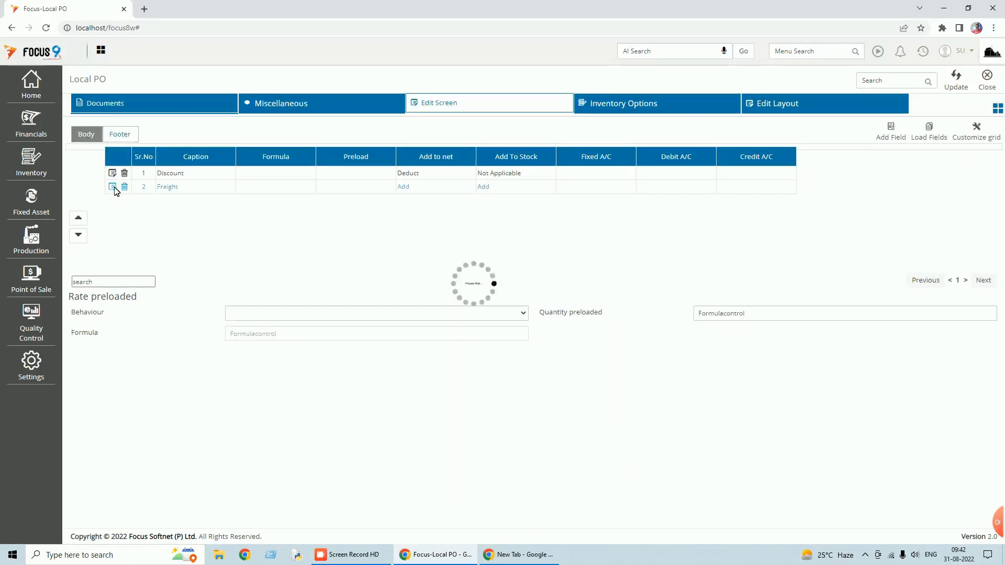
click(113, 187)
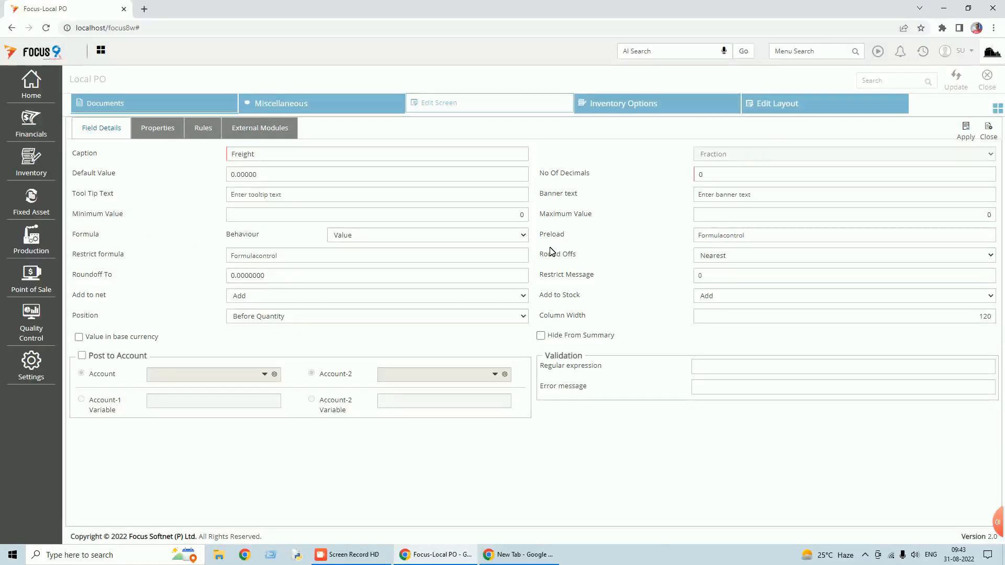
click(523, 317)
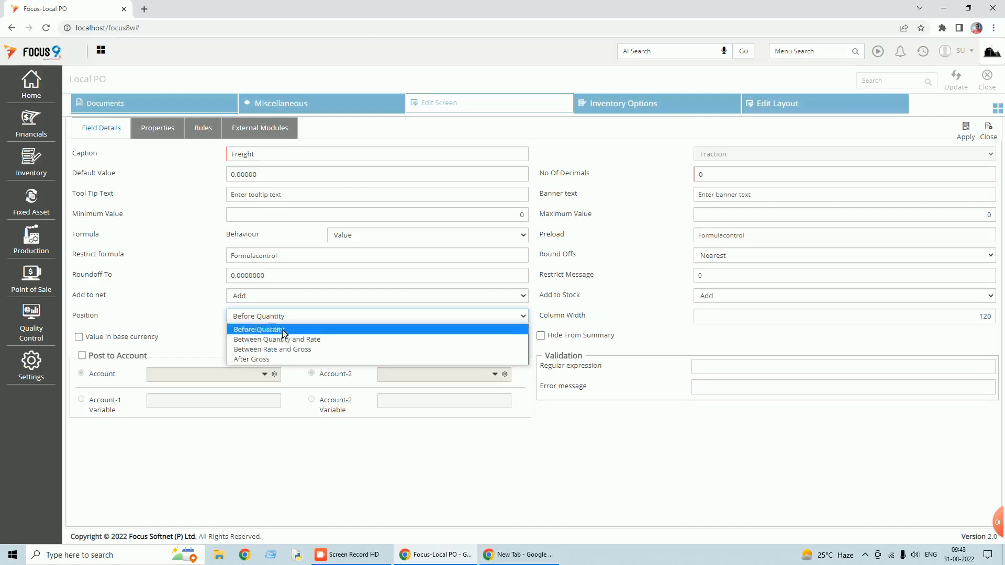
click(274, 360)
click(964, 138)
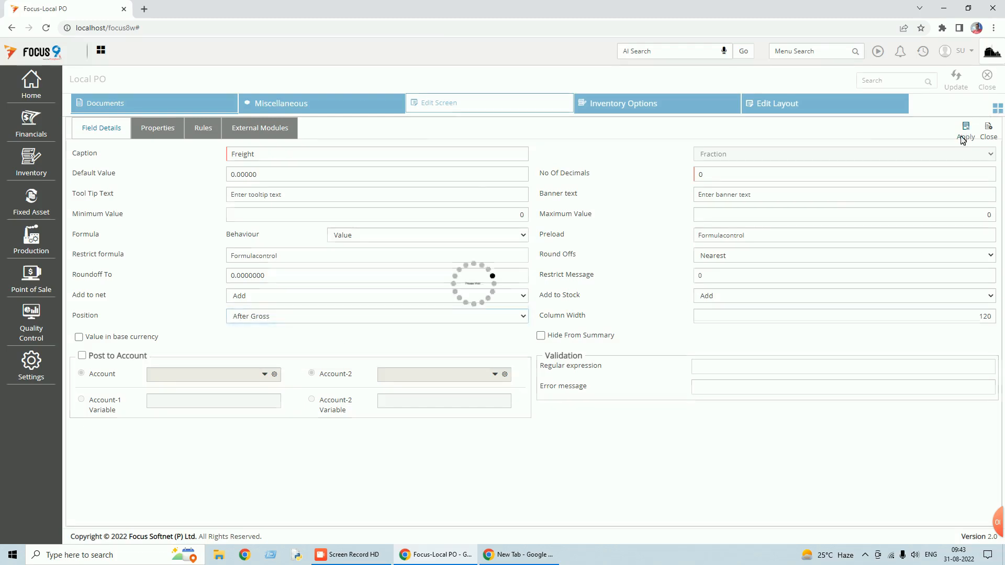
- Save and close the Local PO settings, and open a new voucher to check the column order
click(958, 81)
click(987, 78)
click(718, 91)
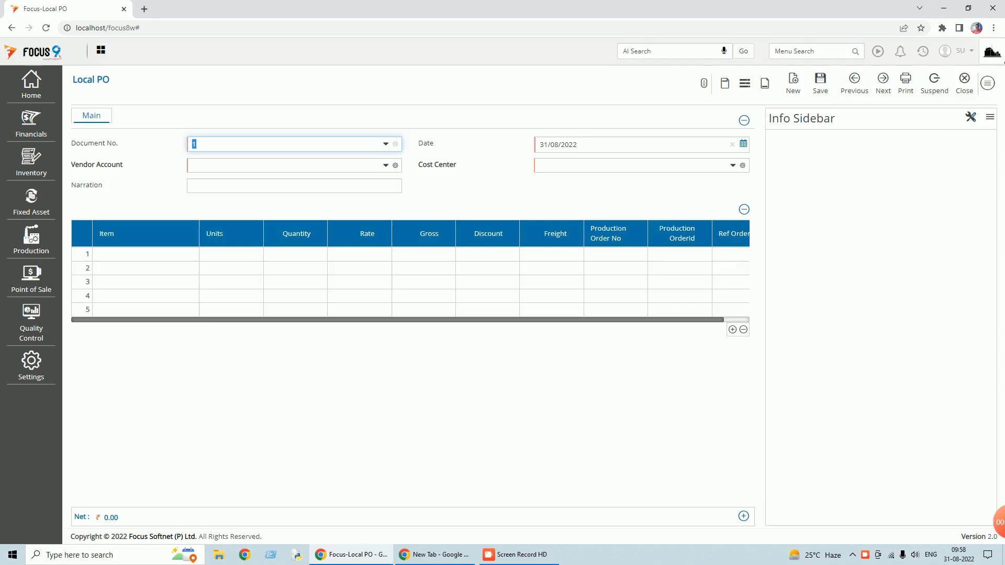
- Add a new footer field to the Local PO screen settings and caption it Round Off
click(989, 84)
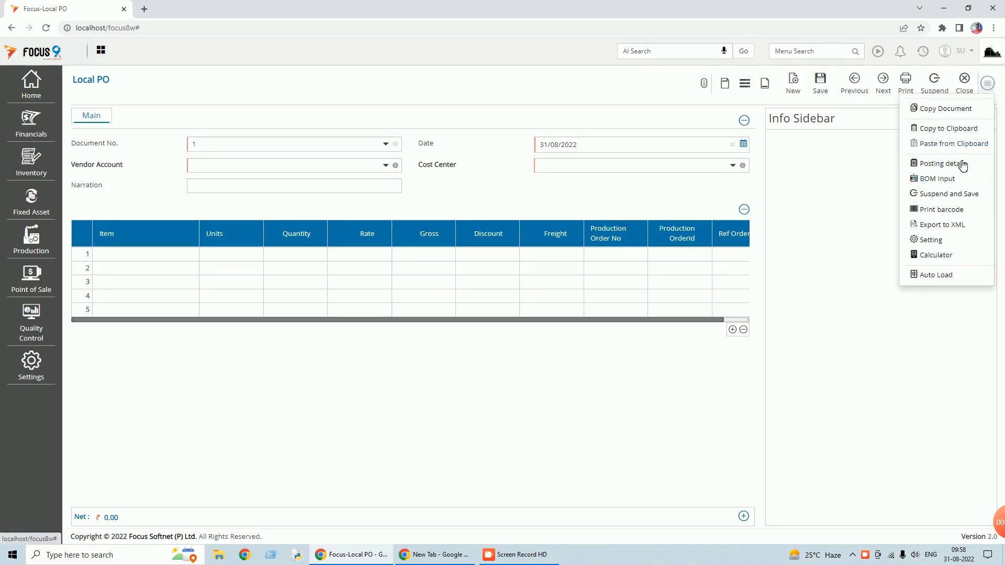
click(932, 241)
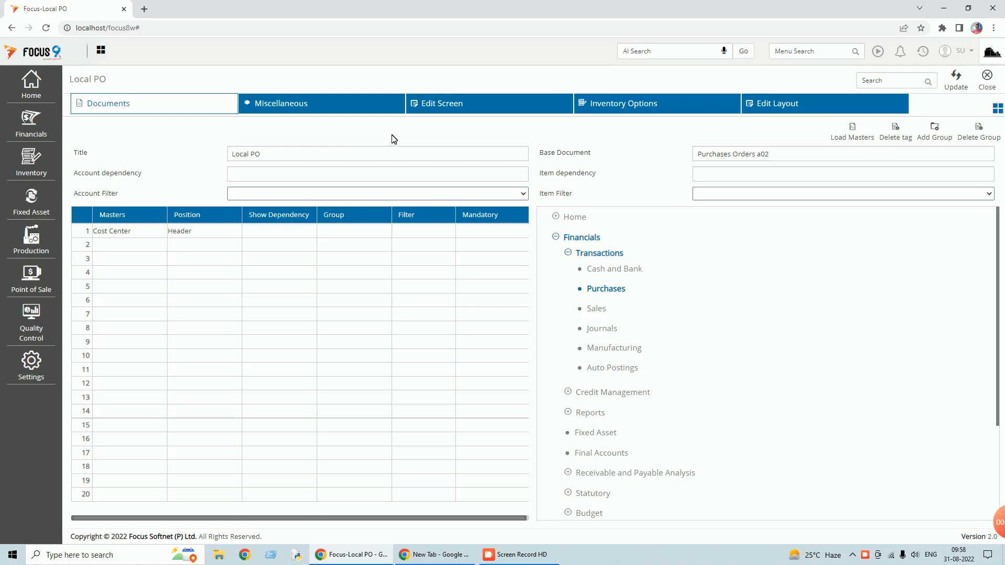
click(449, 109)
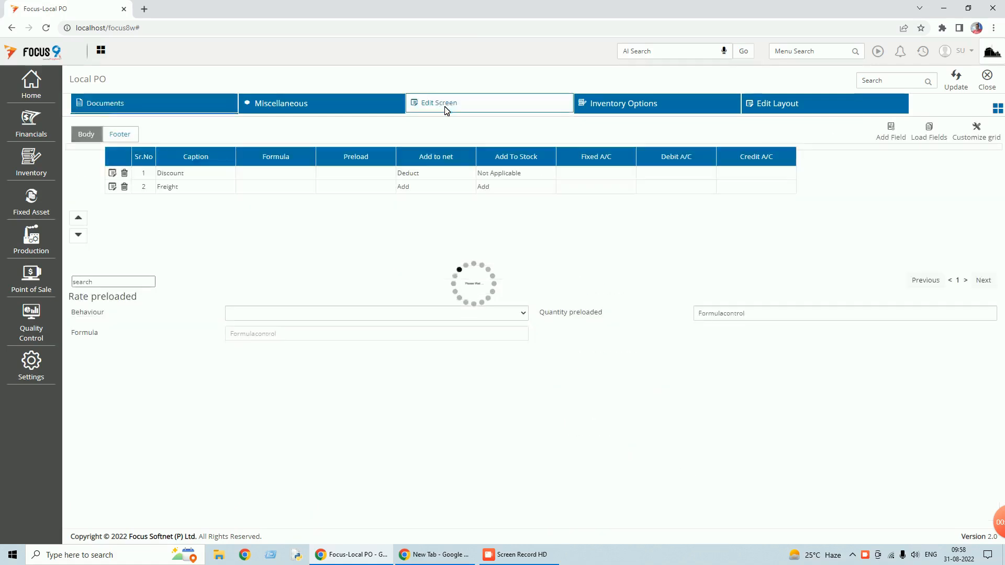
click(131, 138)
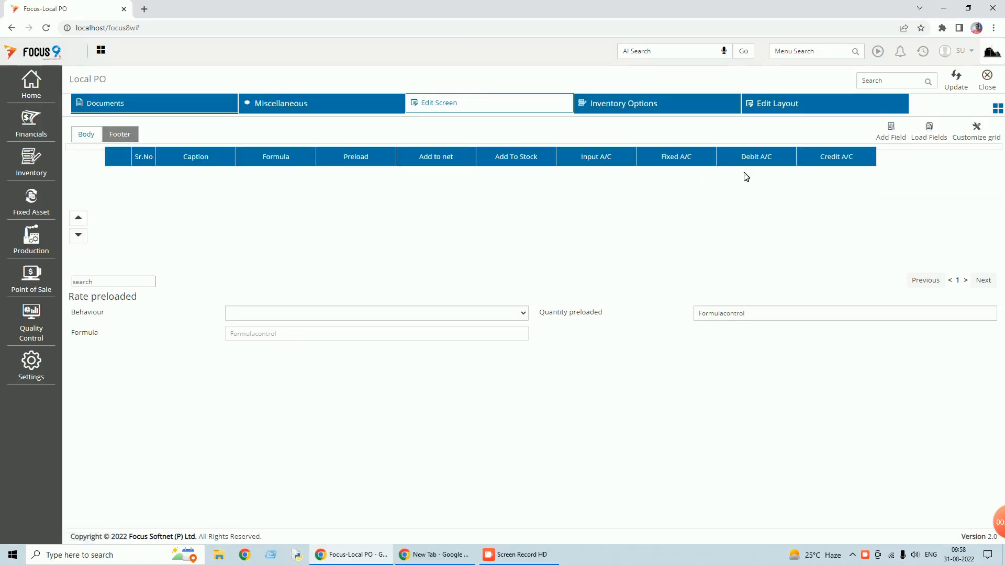
click(892, 134)
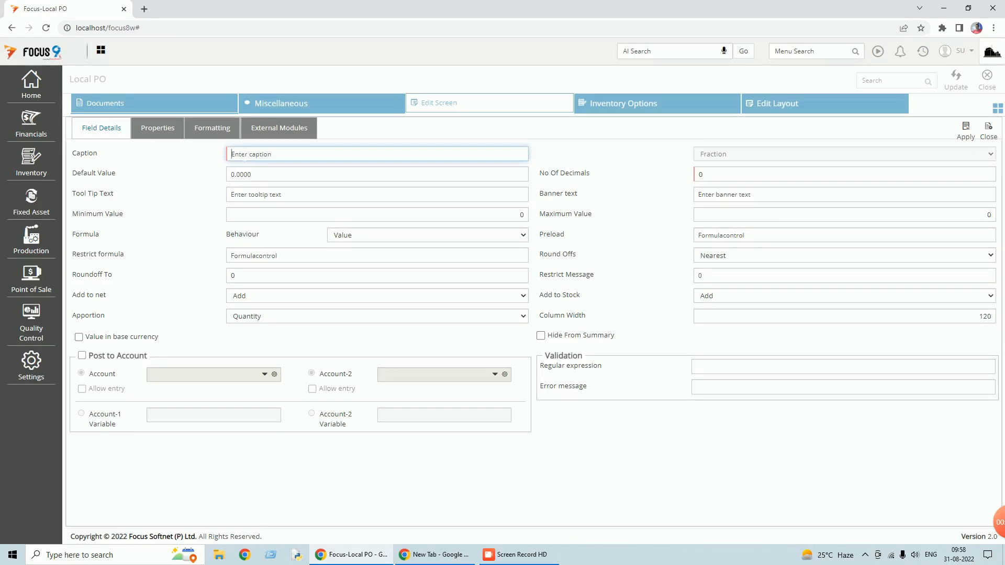
text(Round Off)
key(Tab)
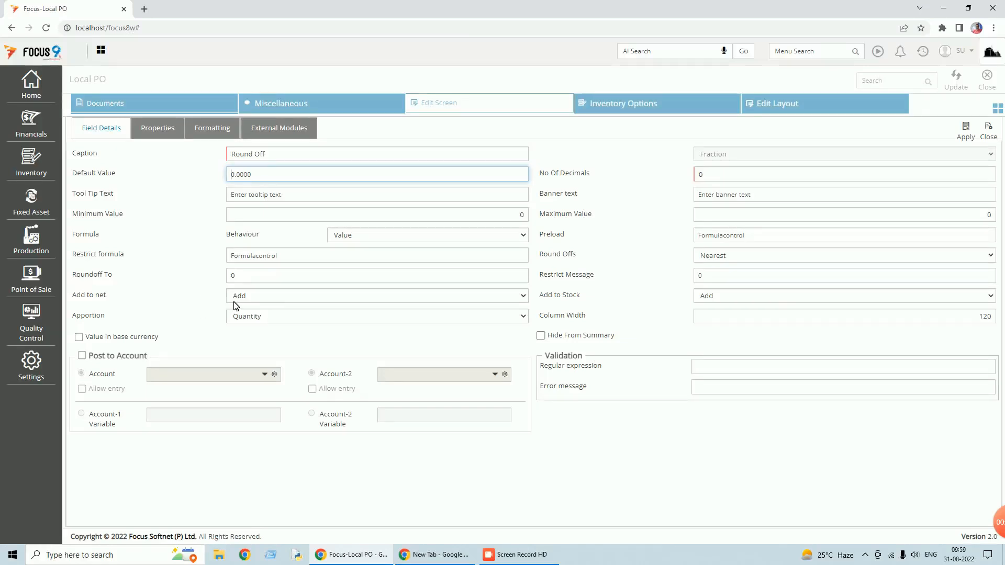
- Set the Round Off field's Add to net option to Add and its decimals to 2, and apply the definition
click(522, 296)
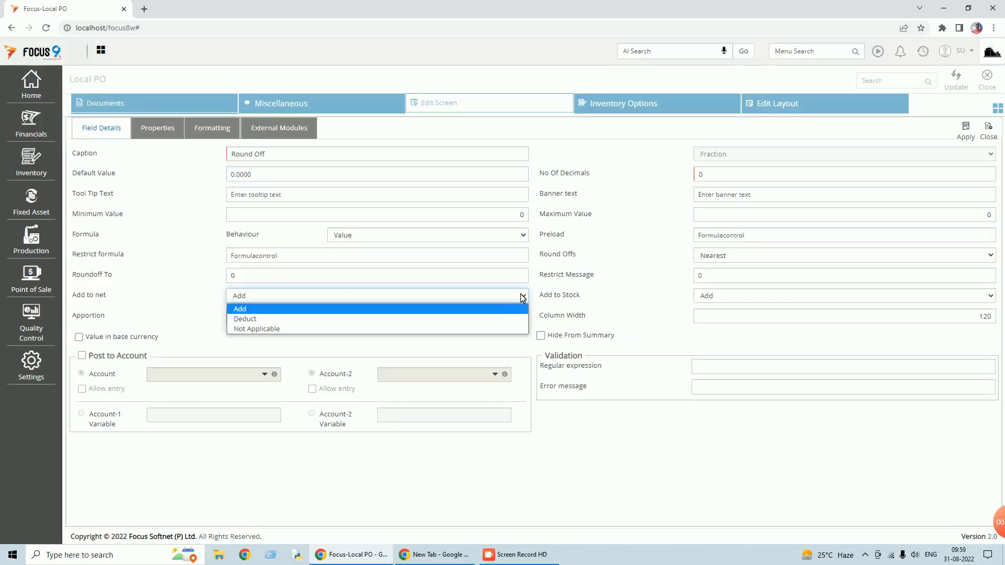
click(515, 310)
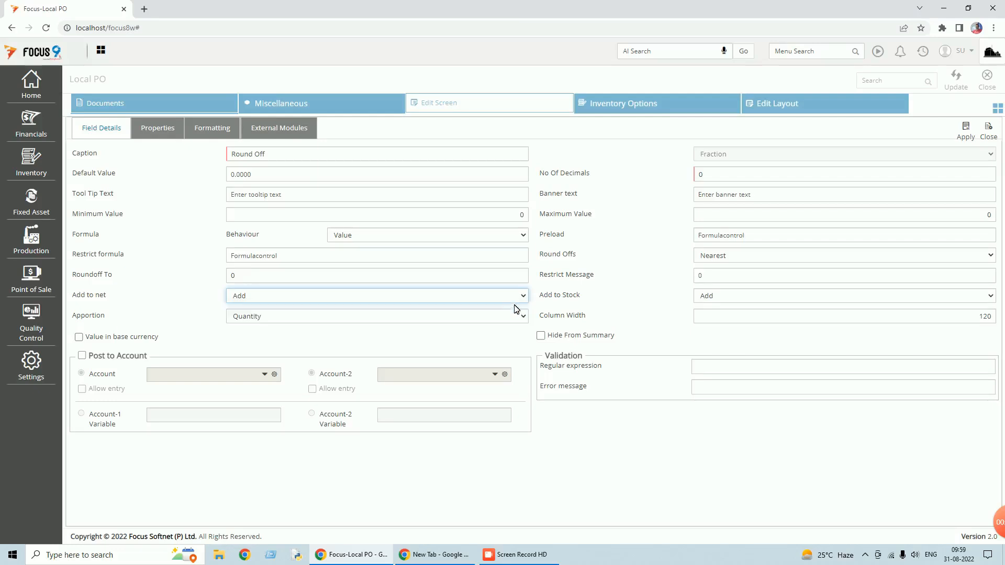
click(986, 175)
key(BackSpace)
text(2)
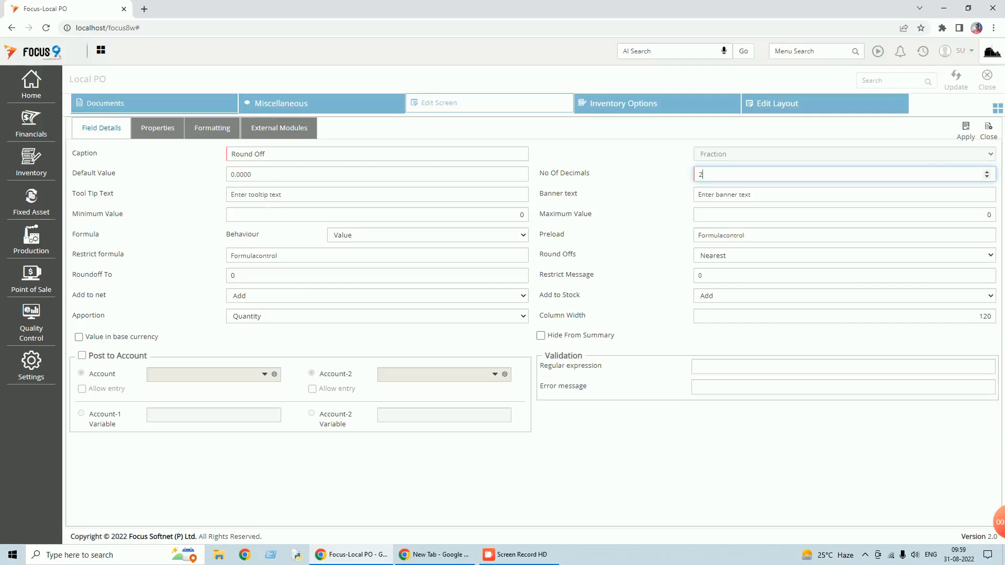
click(235, 175)
click(967, 134)
- Update and close the Local PO settings, and open a new voucher to check the Round Off footer field
click(957, 84)
click(988, 91)
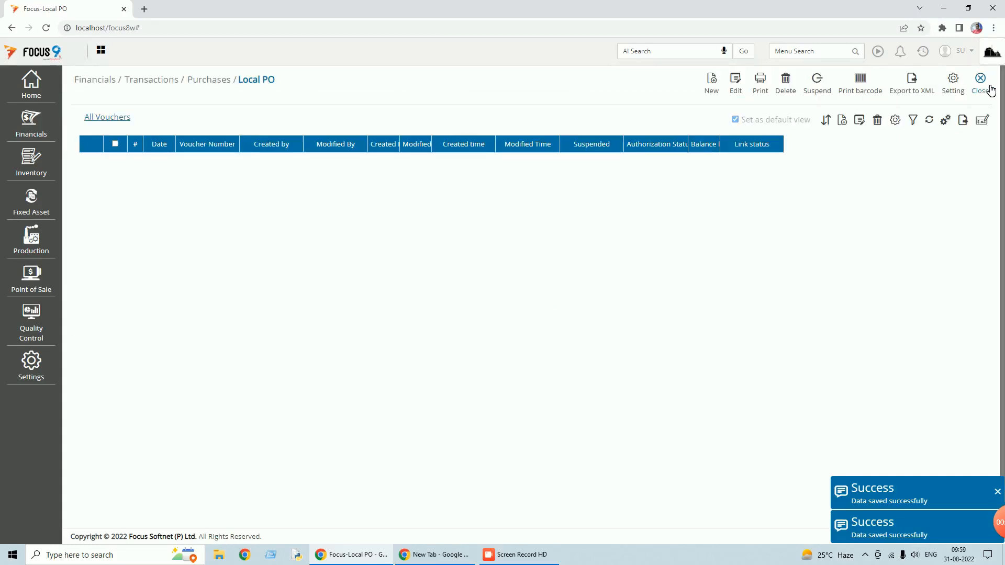
click(713, 86)
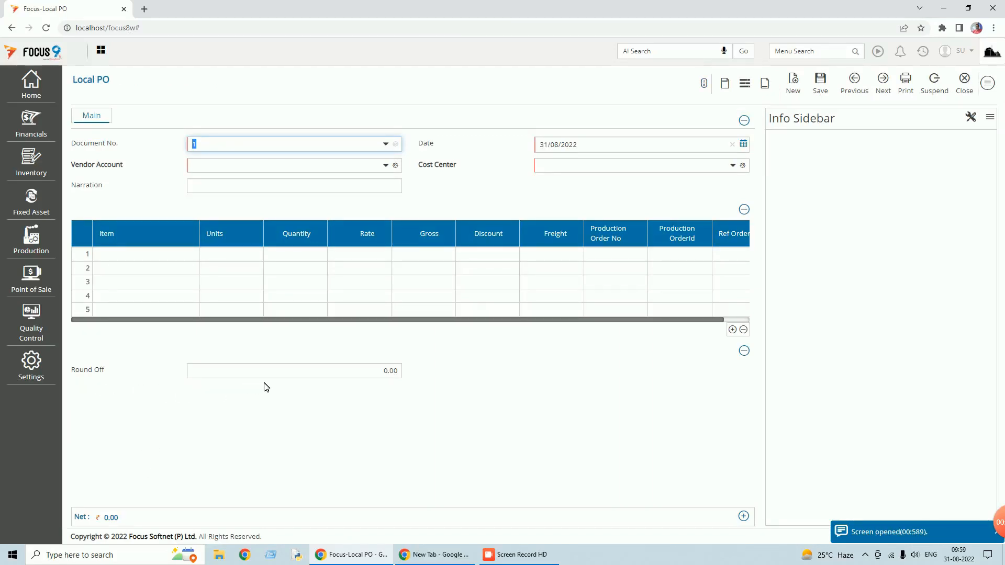
mouse_move(103, 519)
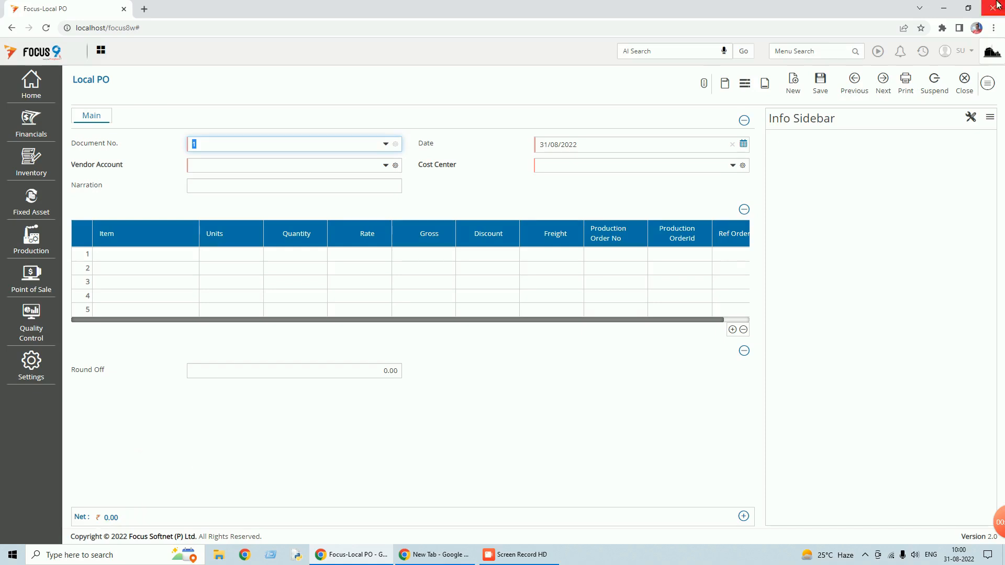
- Edit the Discount body field in the Local PO settings, set its formula behaviour to Percentage On Gross and apply it
click(988, 82)
click(940, 242)
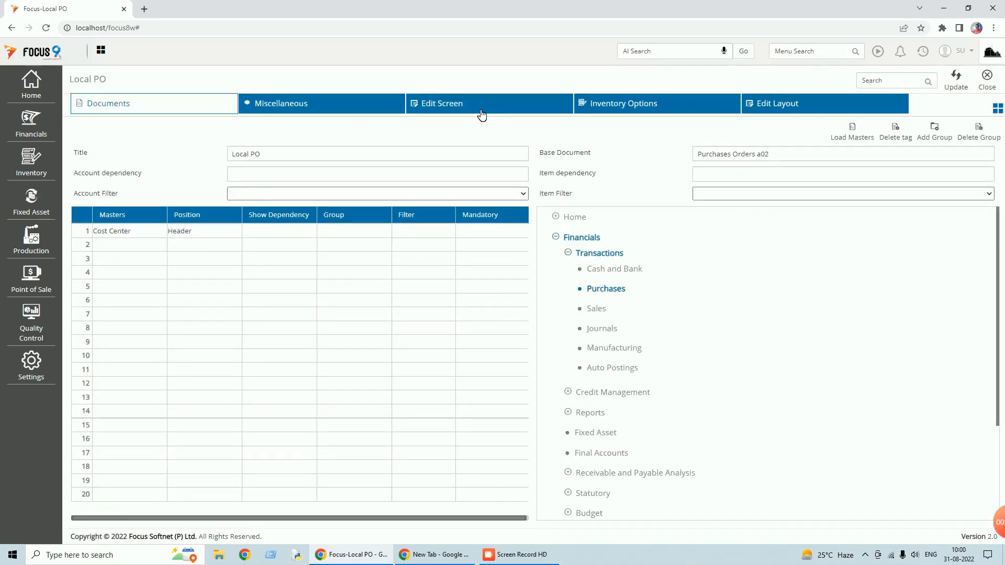
click(479, 112)
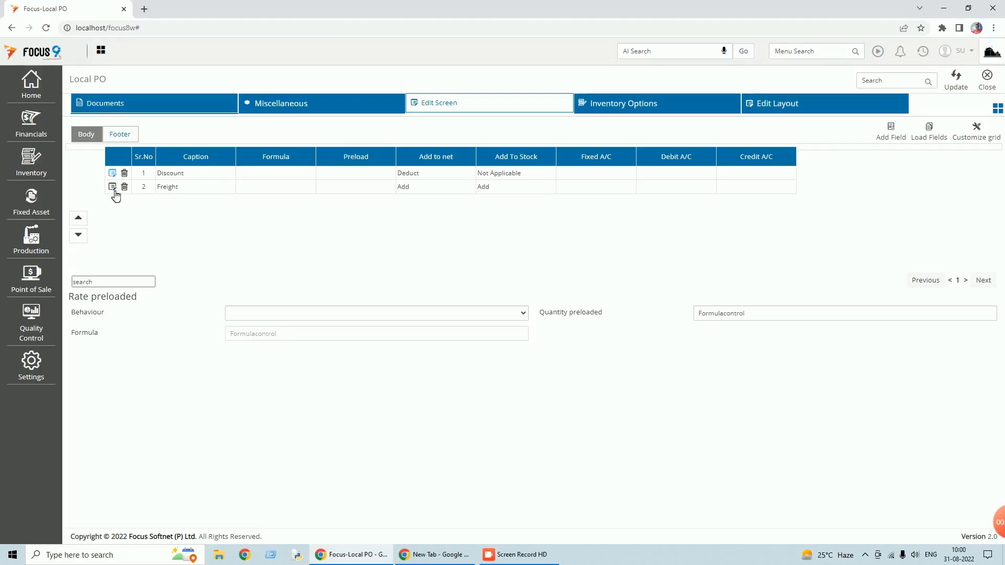
drag(114, 200, 127, 189)
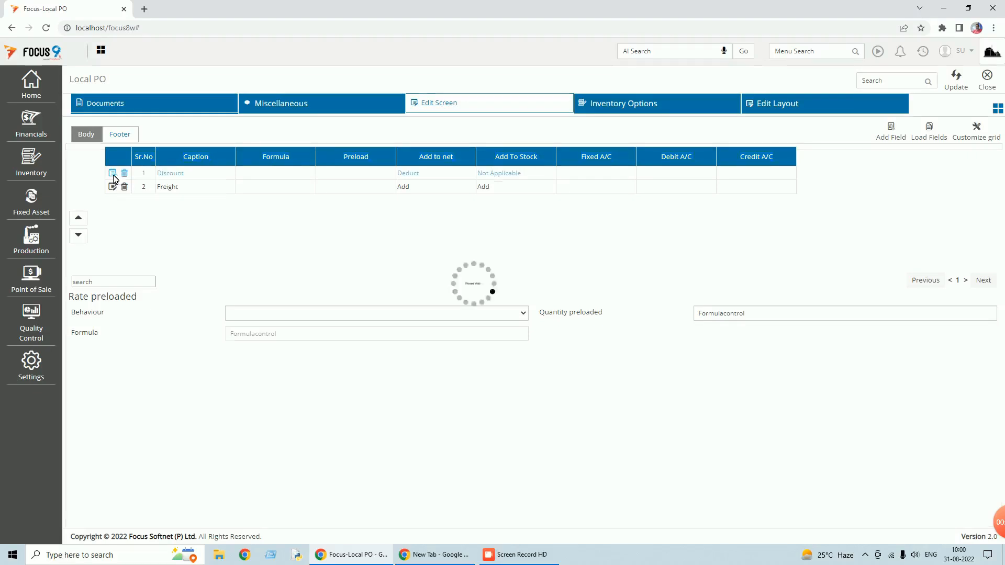
click(117, 178)
click(550, 110)
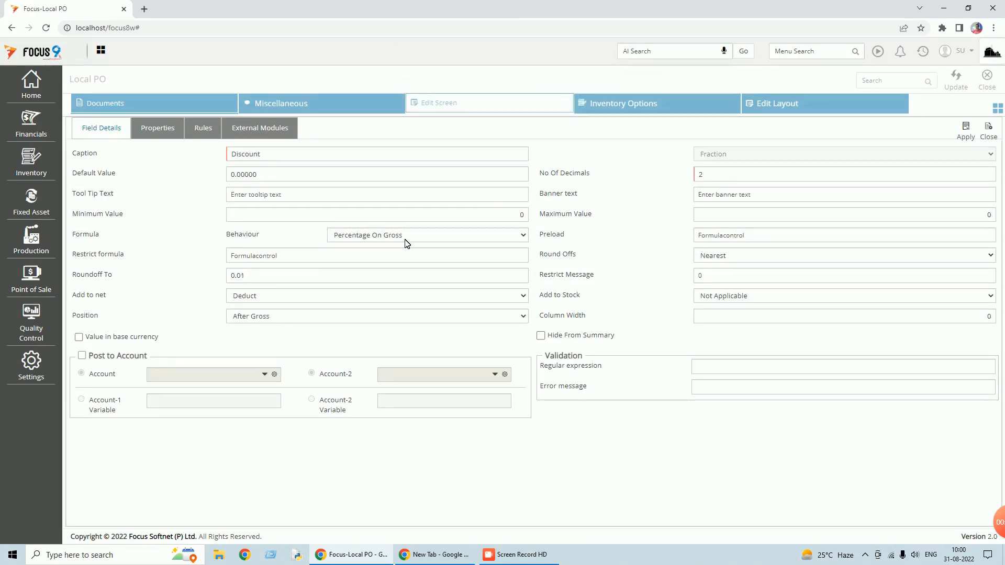
click(467, 241)
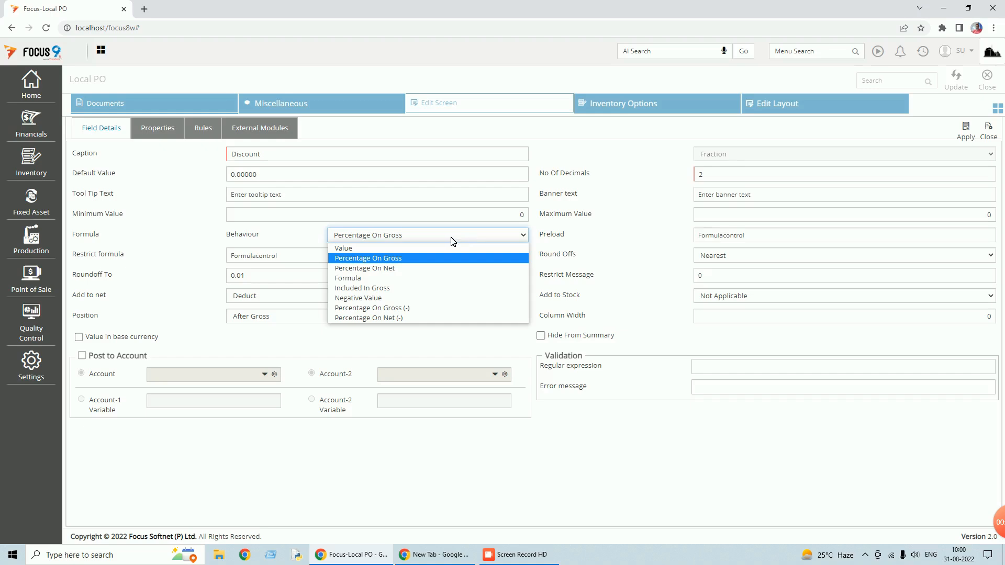
click(360, 250)
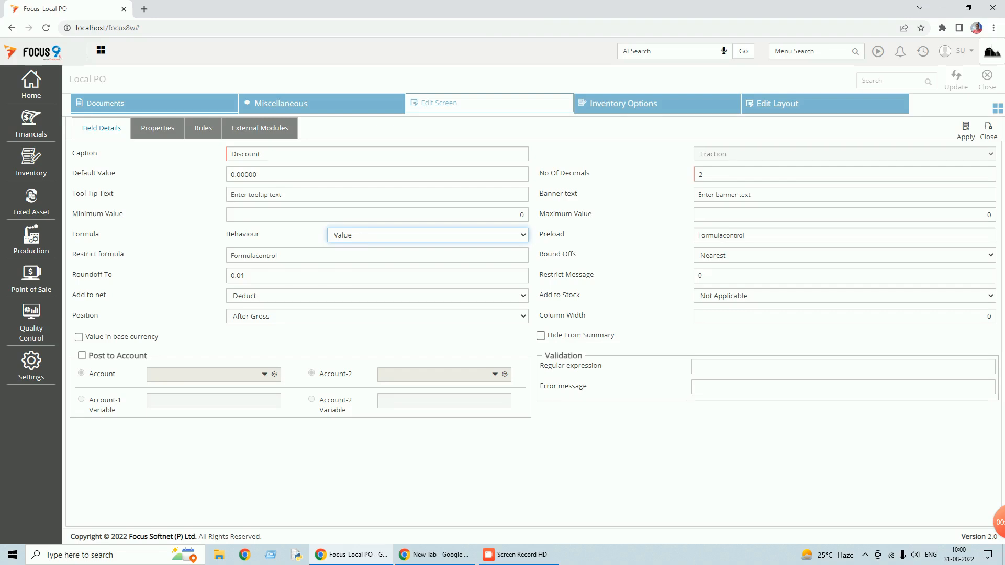
click(522, 235)
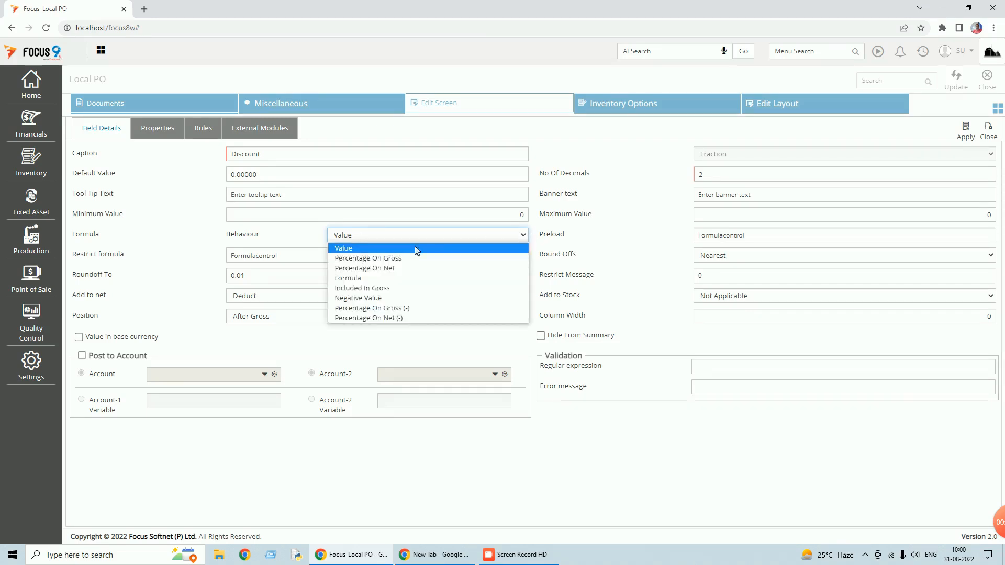
click(381, 259)
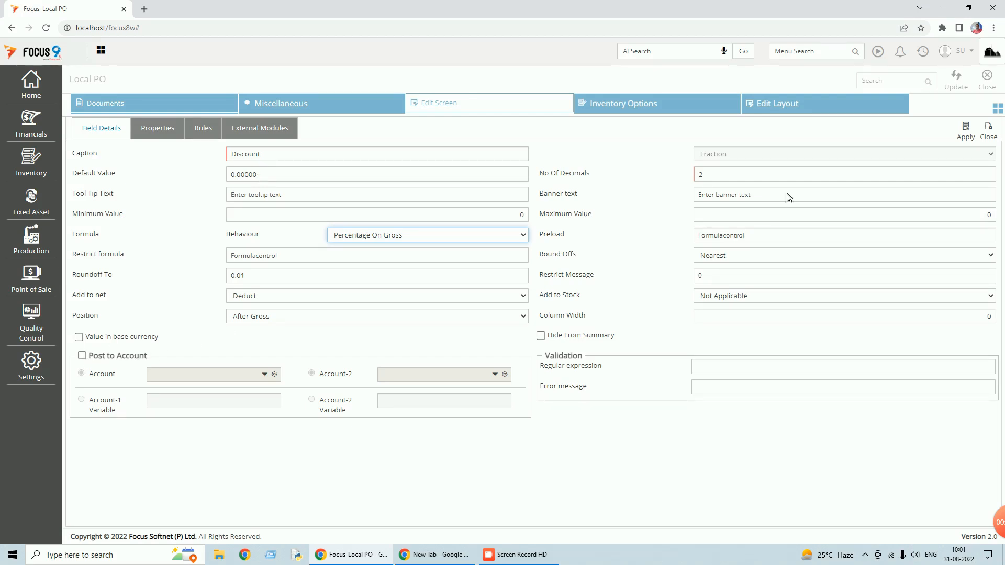
click(968, 138)
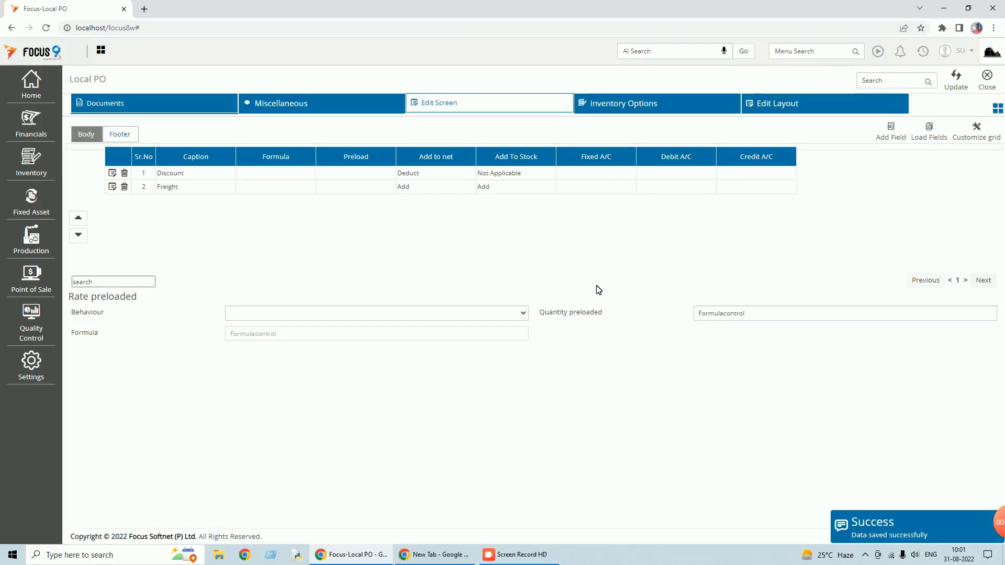
- Edit the Narration header field in the Local PO layout, set its maximum size to 1000 and apply it
click(776, 108)
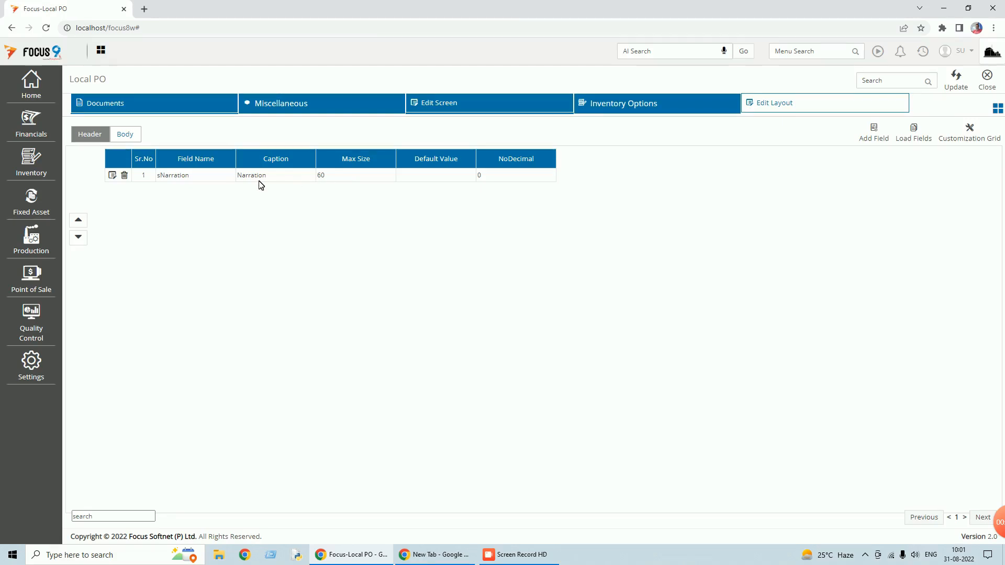
click(112, 175)
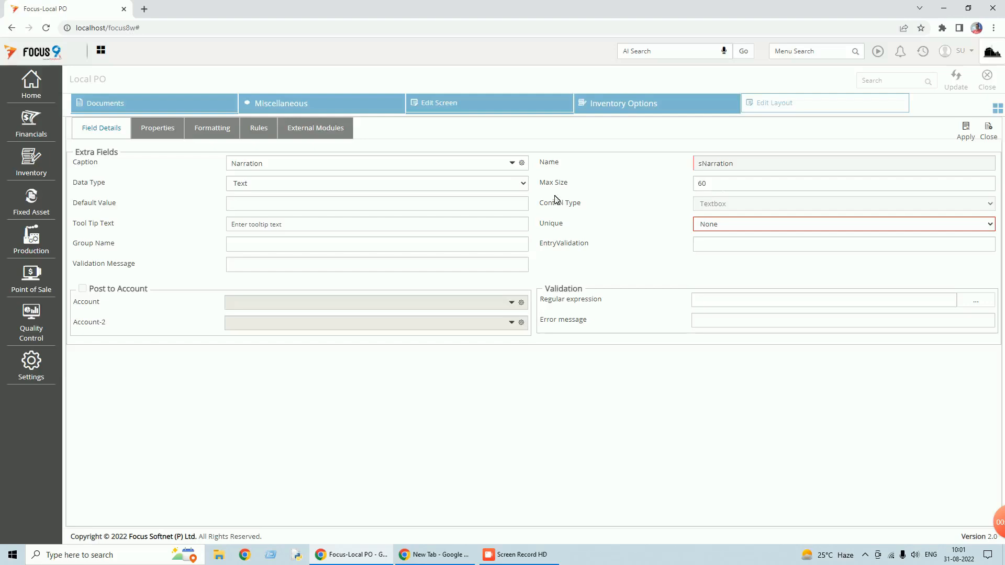
double_click(700, 183)
text(1)
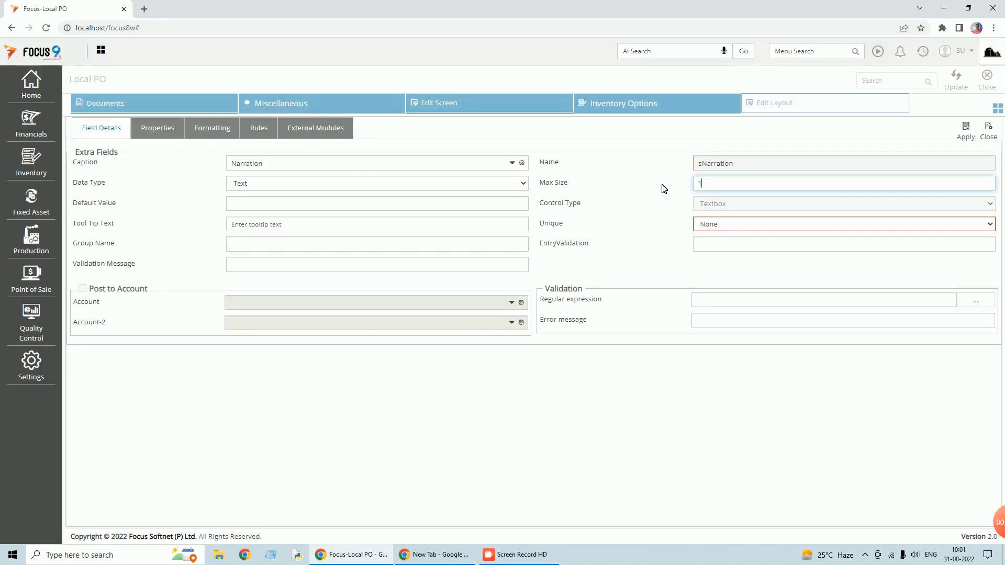
text(000)
click(967, 133)
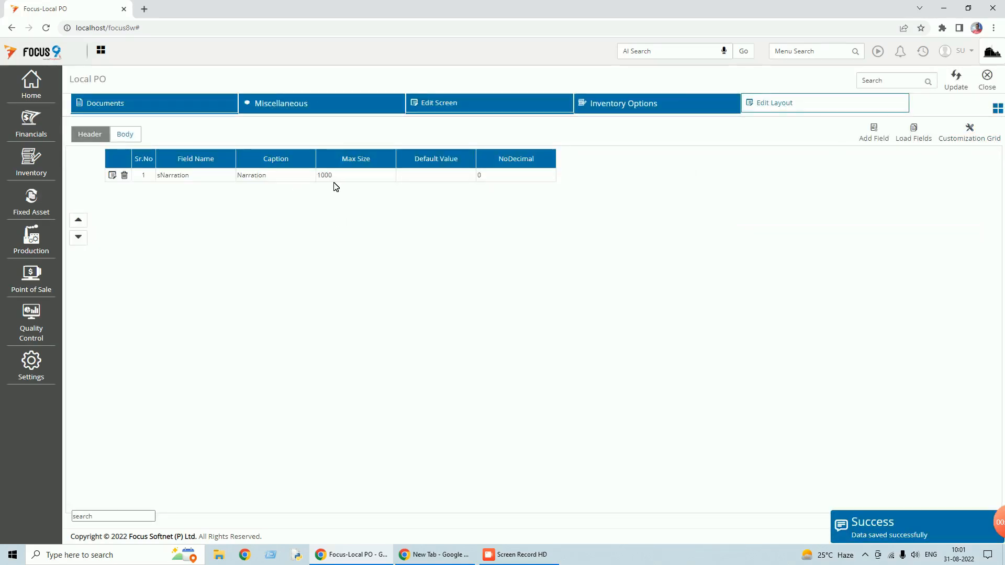
- Add a header layout field captioned Quotation Reference with the Text data type and apply it
click(871, 140)
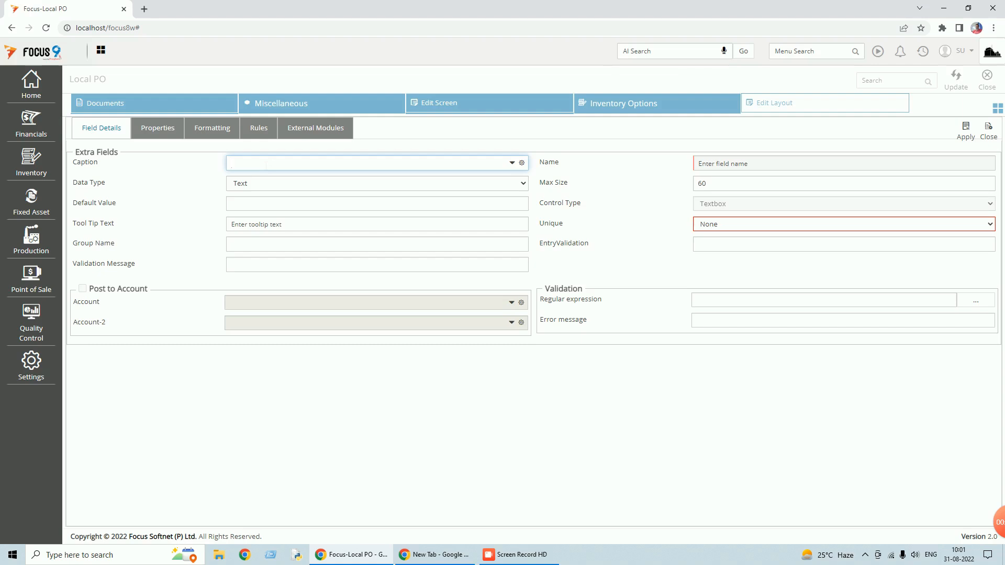
text(Ref)
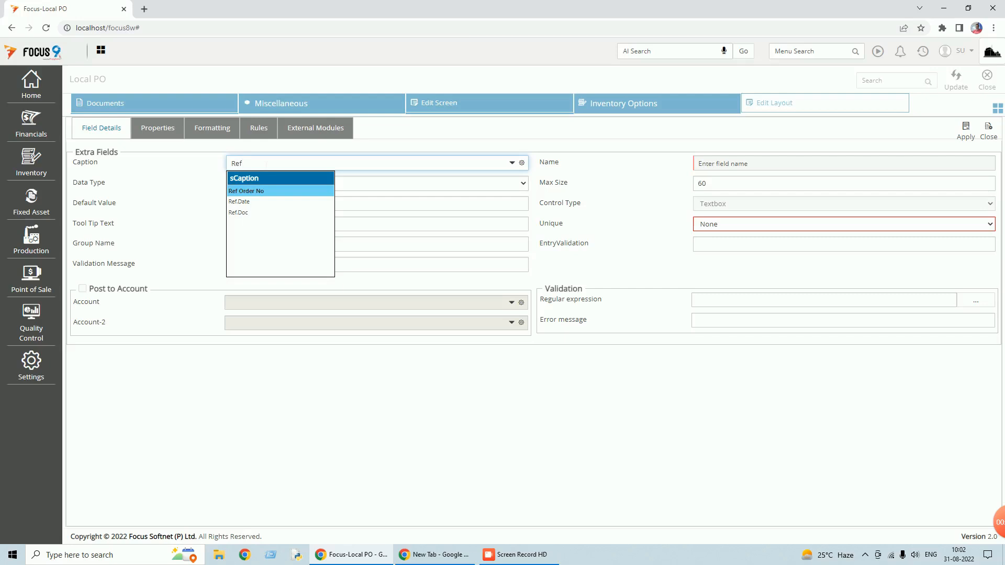
key(BackSpace)
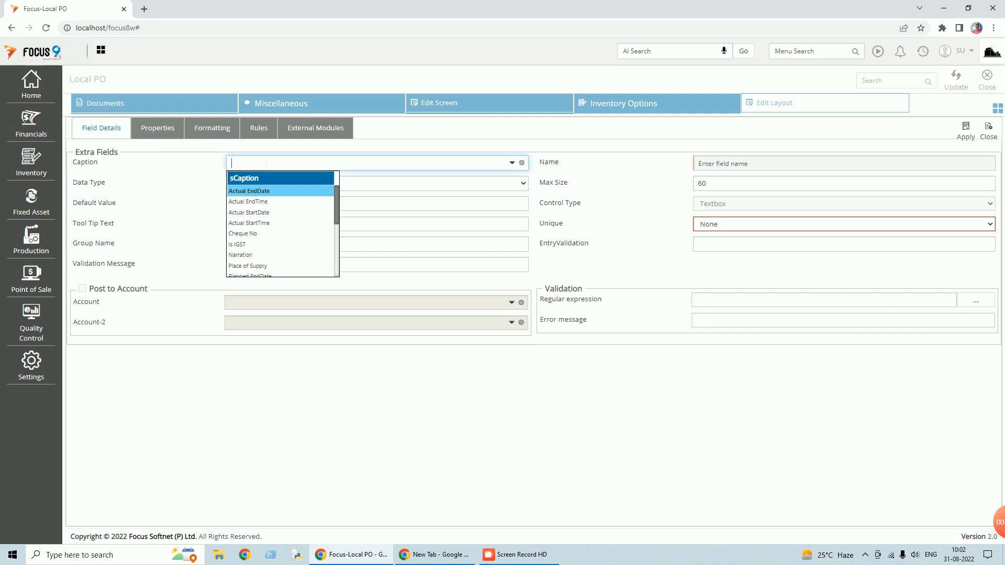
text(Qu)
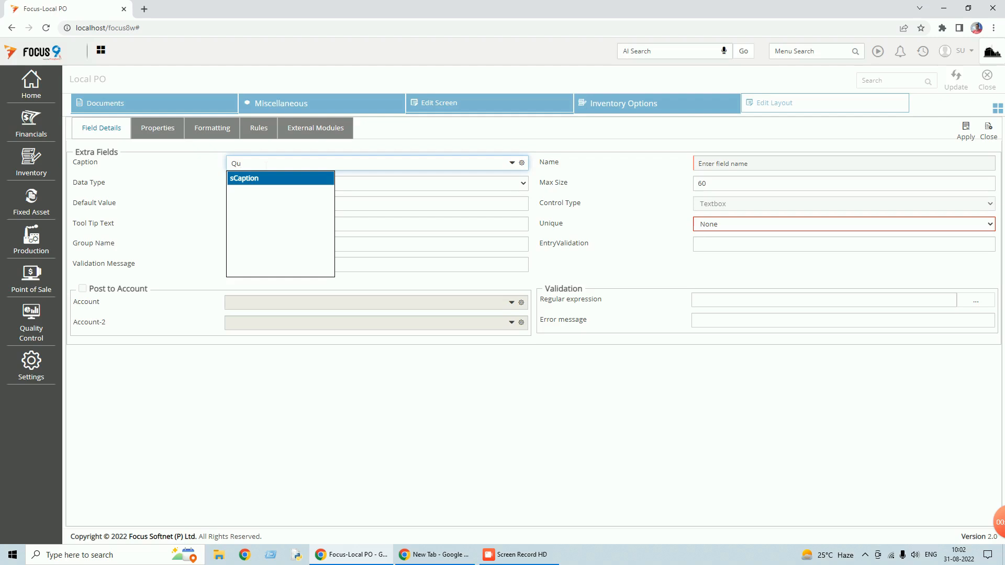
text(otation Reference)
key(Tab)
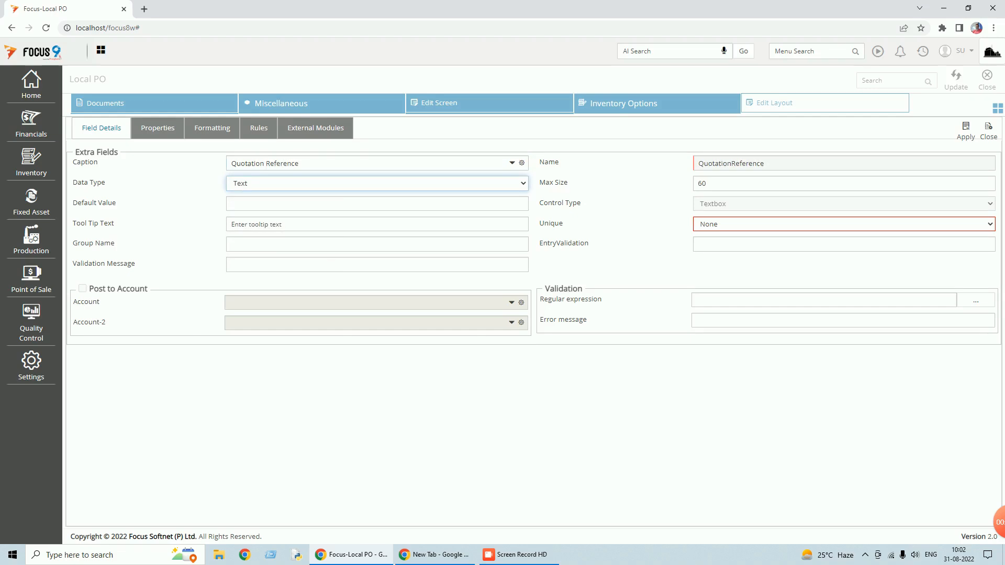
click(344, 184)
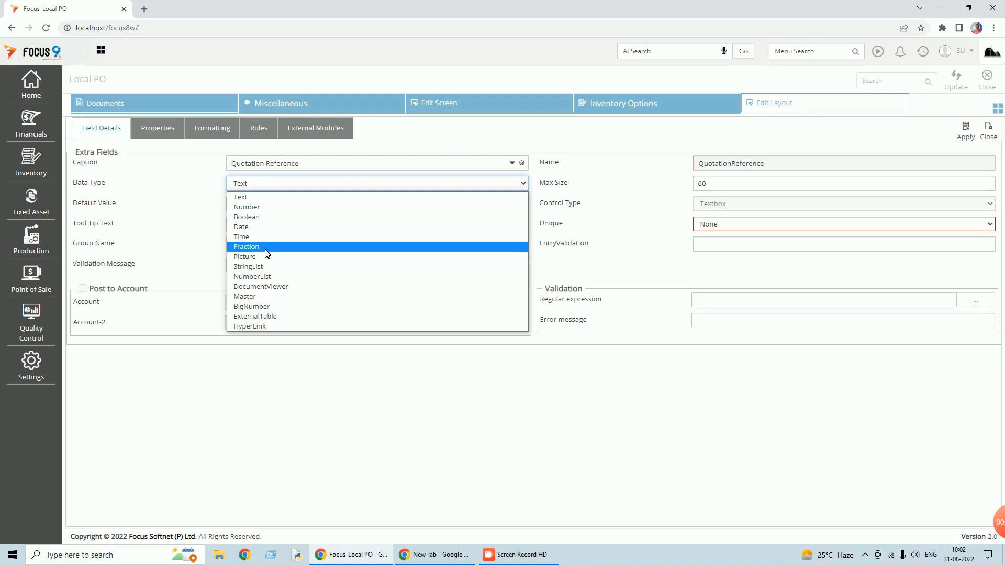
click(250, 199)
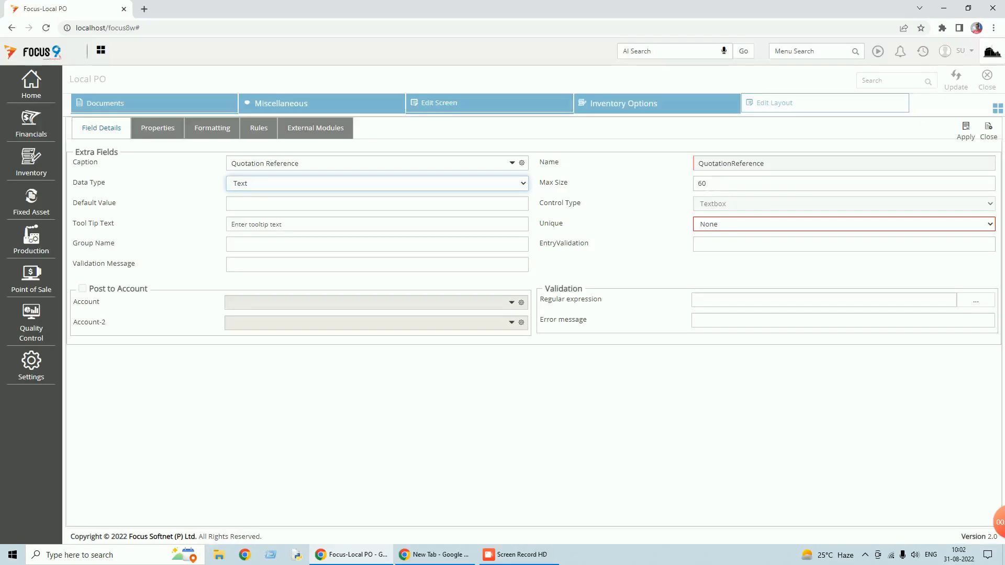
click(966, 132)
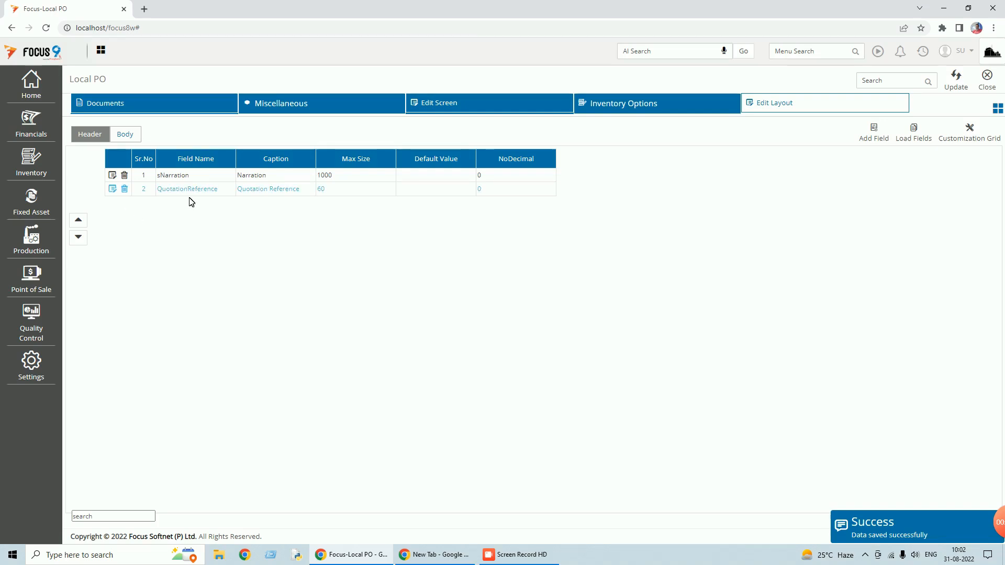
- Move the Quotation Reference field above Narration, and update and close the Local PO settings
click(78, 220)
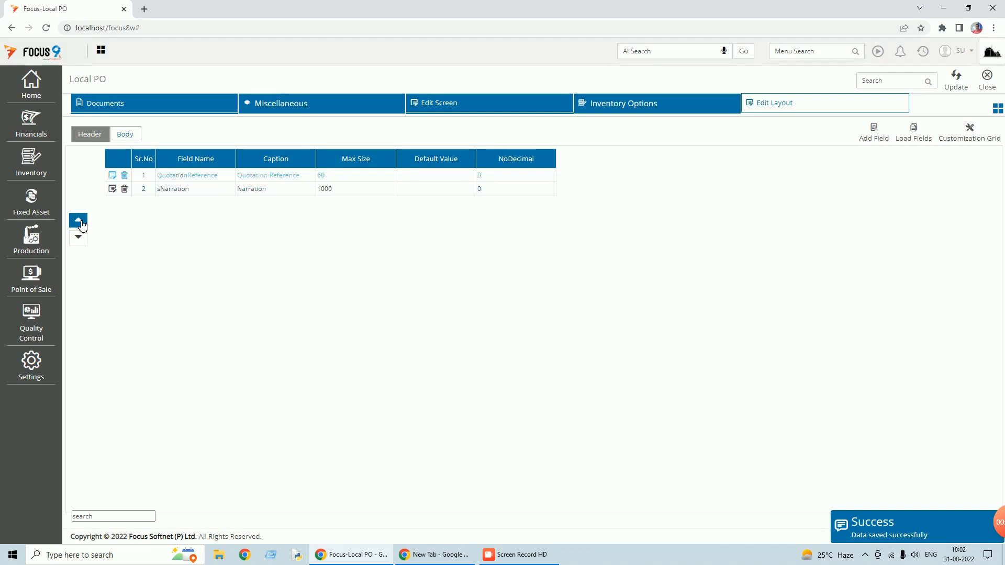
click(963, 88)
click(988, 81)
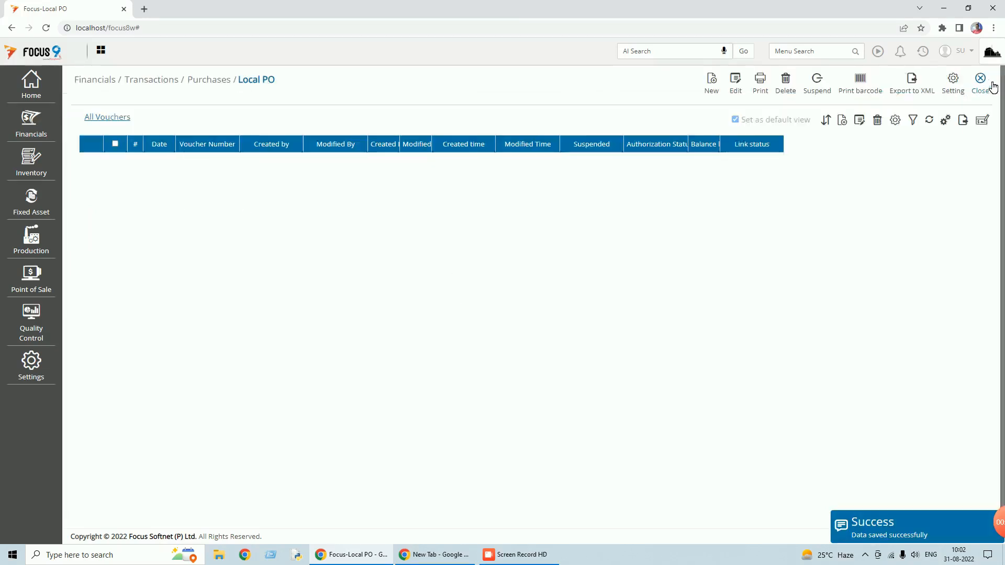
- Check the Quotation Reference field in a new Local PO entry, and reopen the header layout in the document settings
click(711, 93)
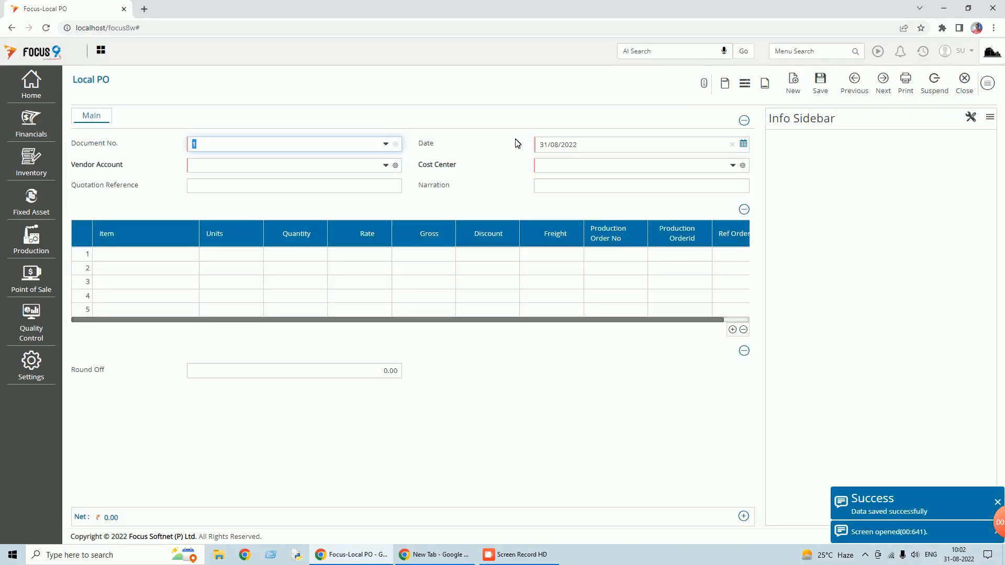
click(222, 186)
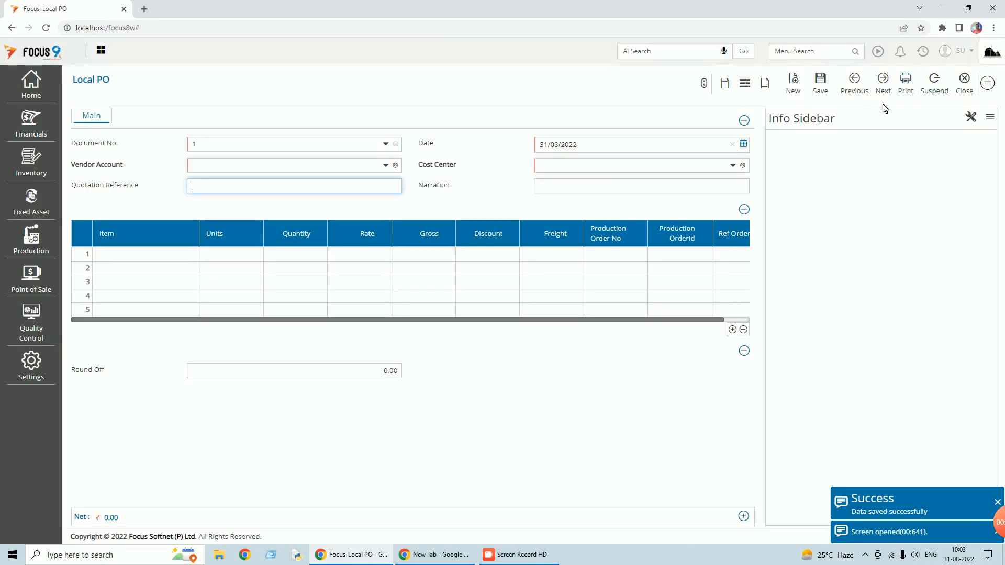
click(993, 90)
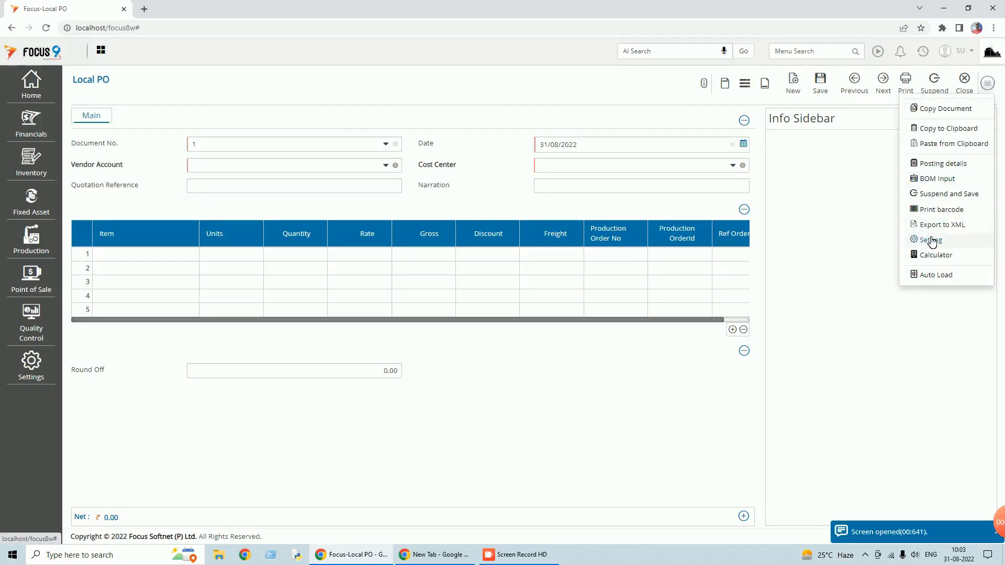
click(930, 241)
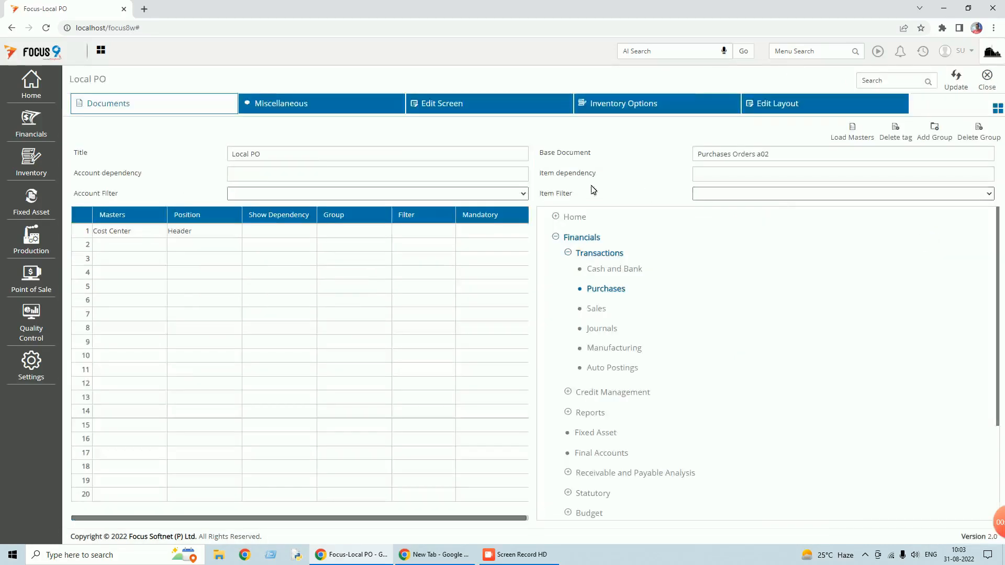
click(790, 104)
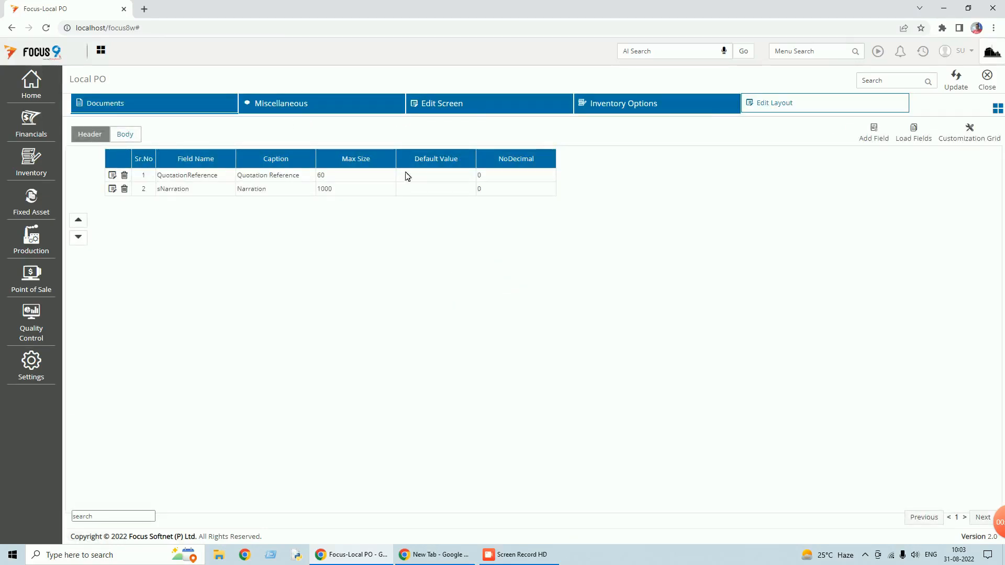
- Add a header layout field captioned Attachment with the DocumentViewer data type, apply it, and update and close the settings
click(869, 137)
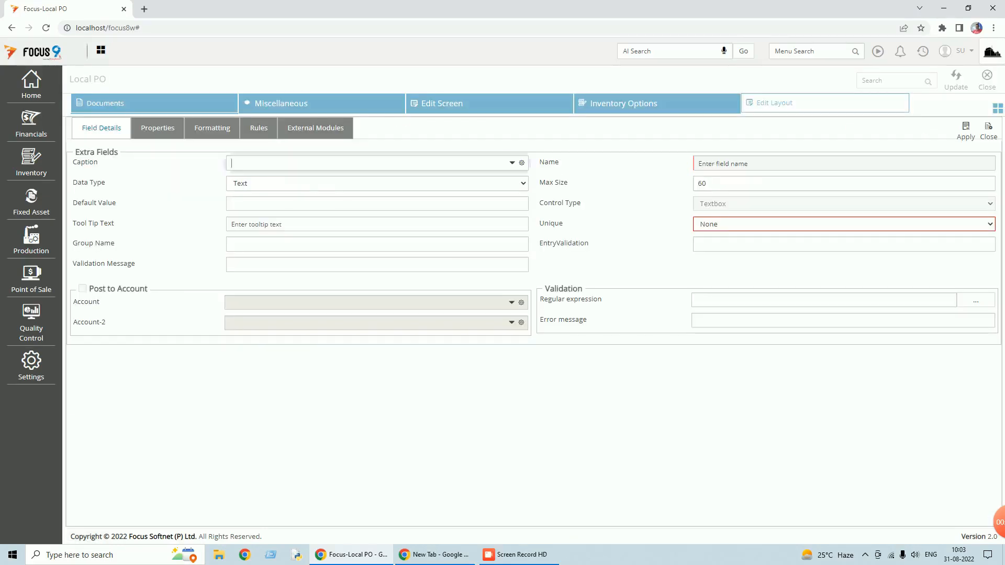
text(Attachment)
key(Tab)
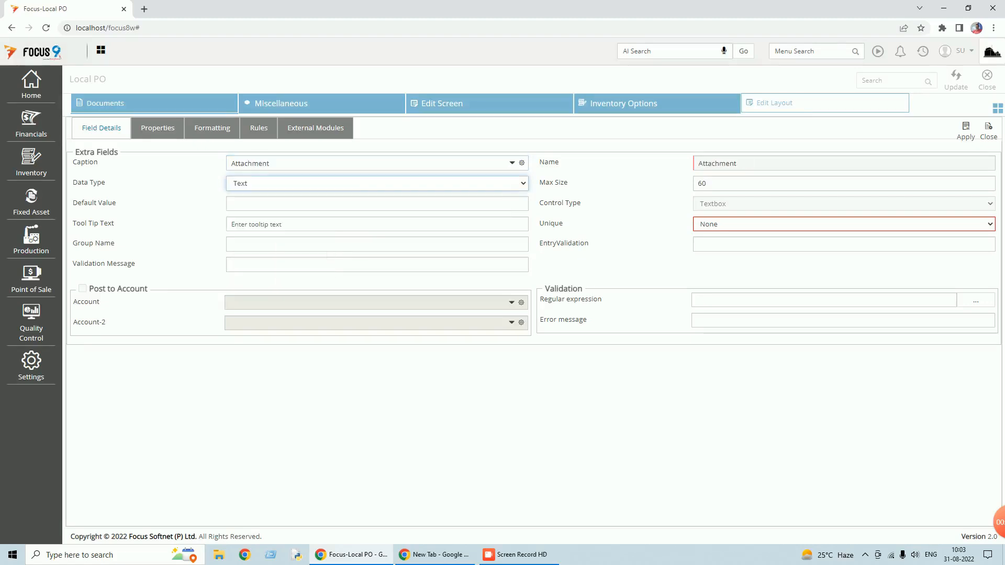
click(522, 184)
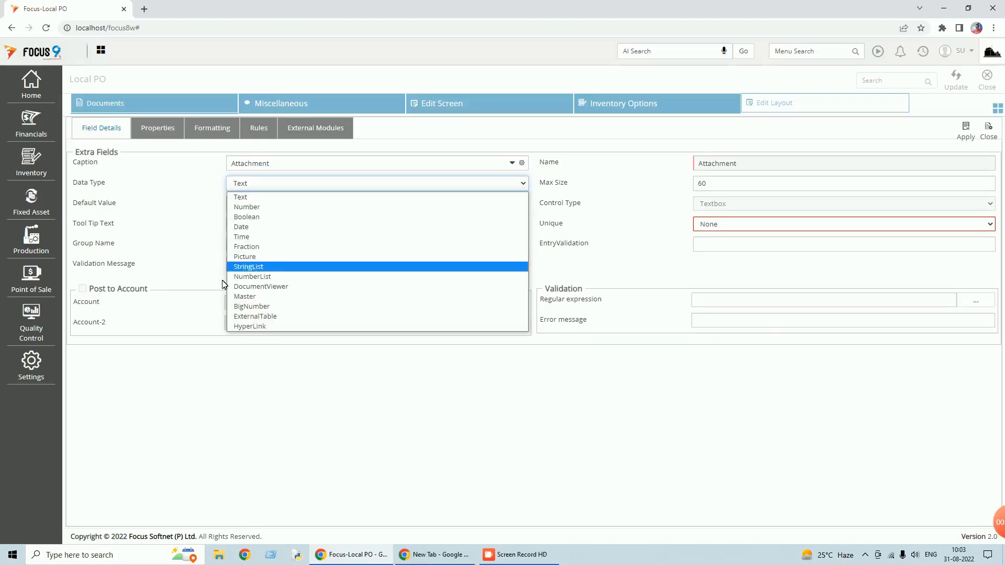
click(244, 287)
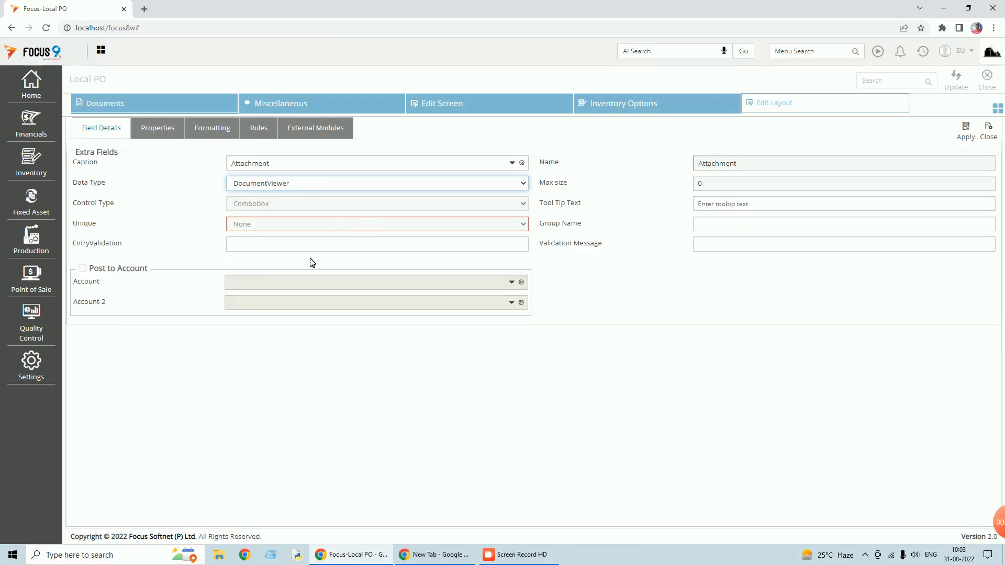
click(969, 135)
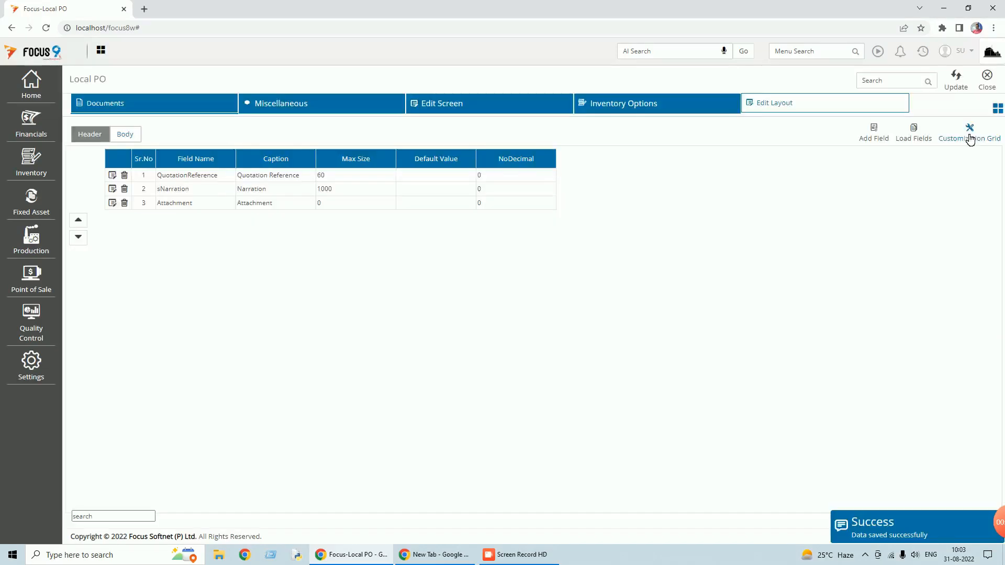
click(961, 87)
click(988, 88)
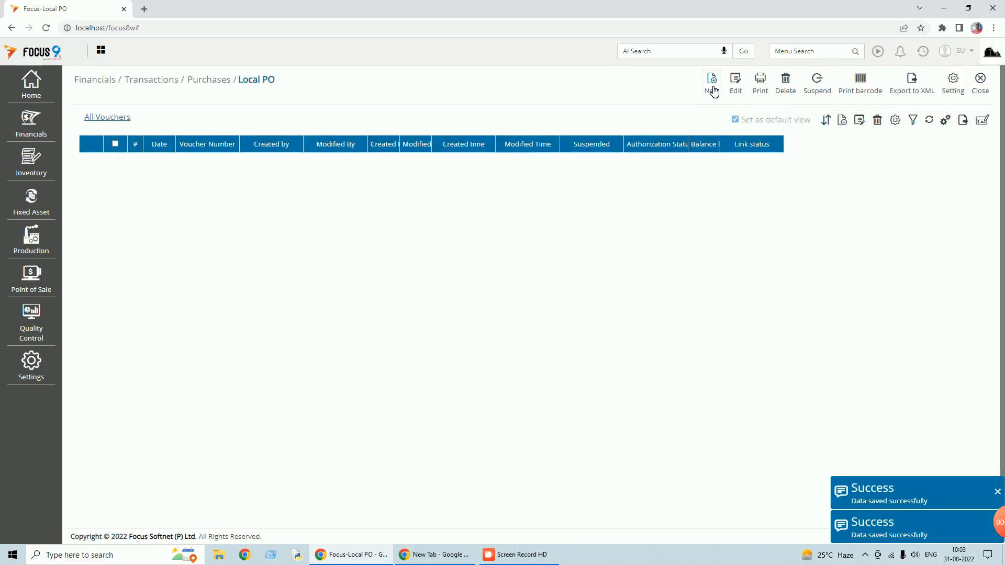
- Try to attach the ambient_presentation file to the Attachment field of a new Local PO entry
click(712, 85)
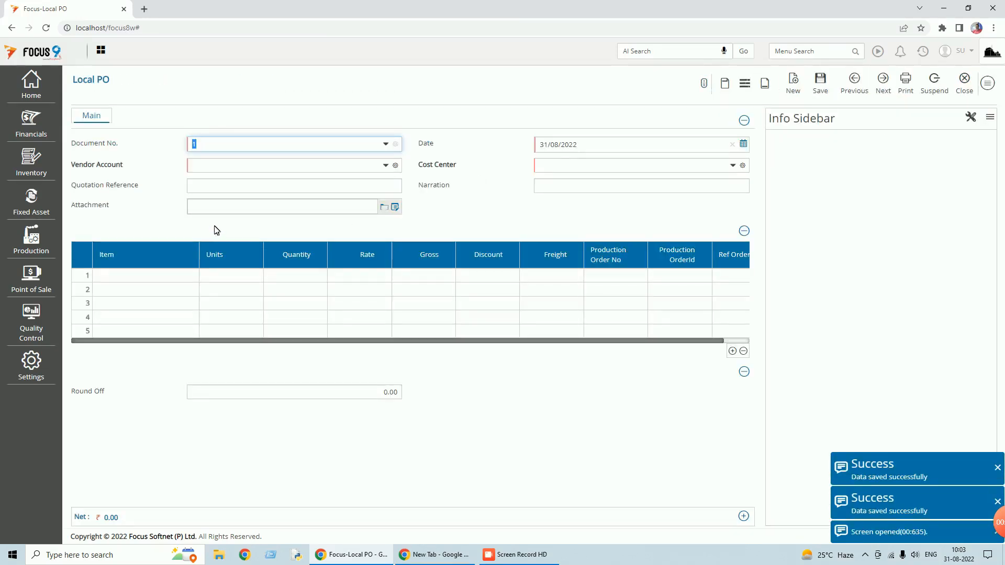
click(386, 208)
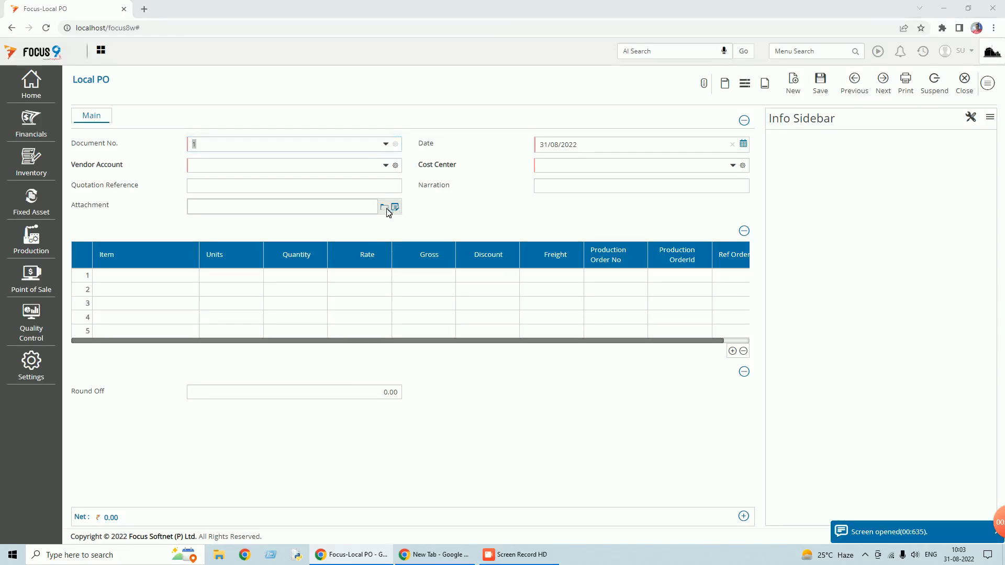
click(188, 111)
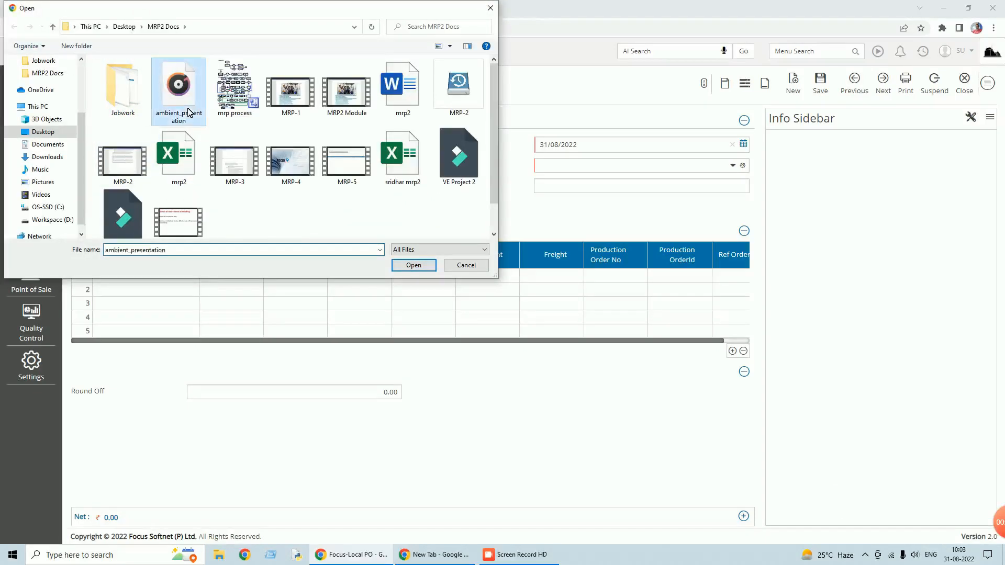
double_click(189, 111)
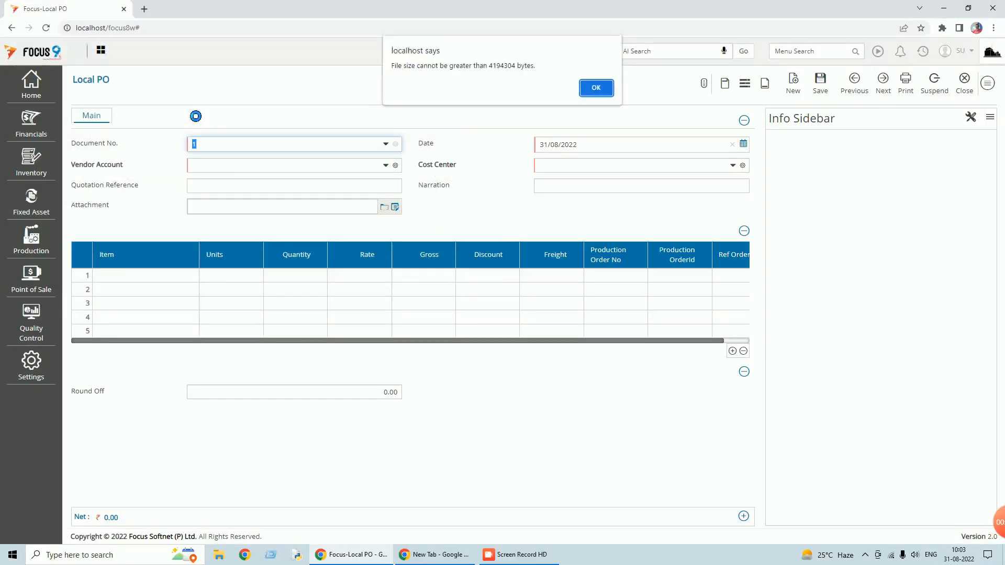
click(591, 89)
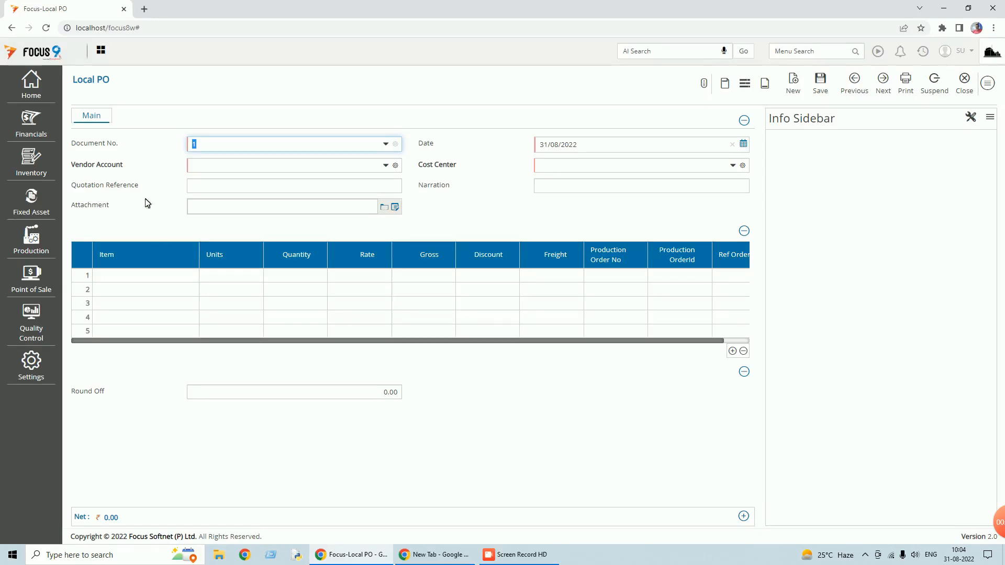
- Edit the Quotation Reference header field in the Local PO layout settings, set its group name to General and apply it
click(987, 83)
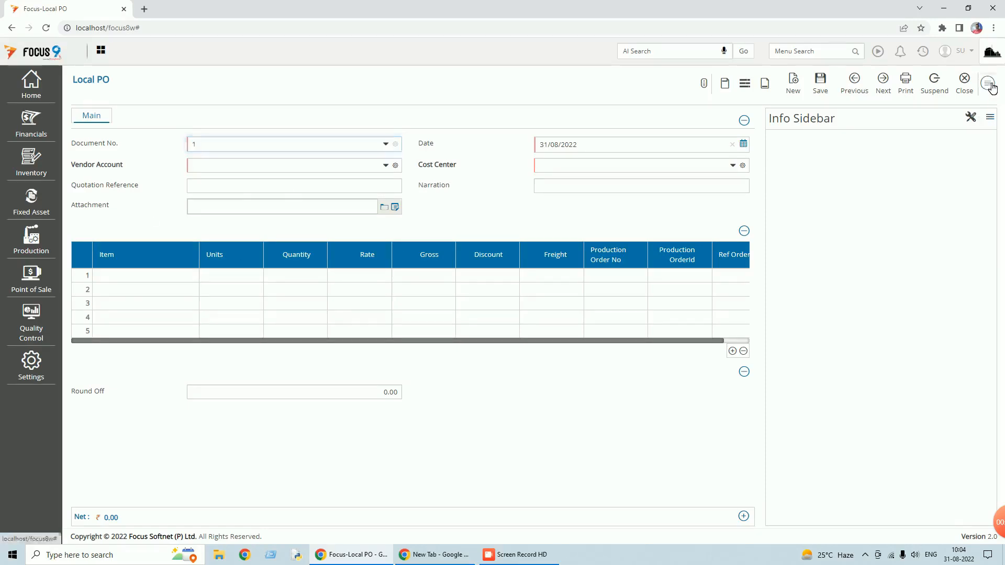
click(931, 240)
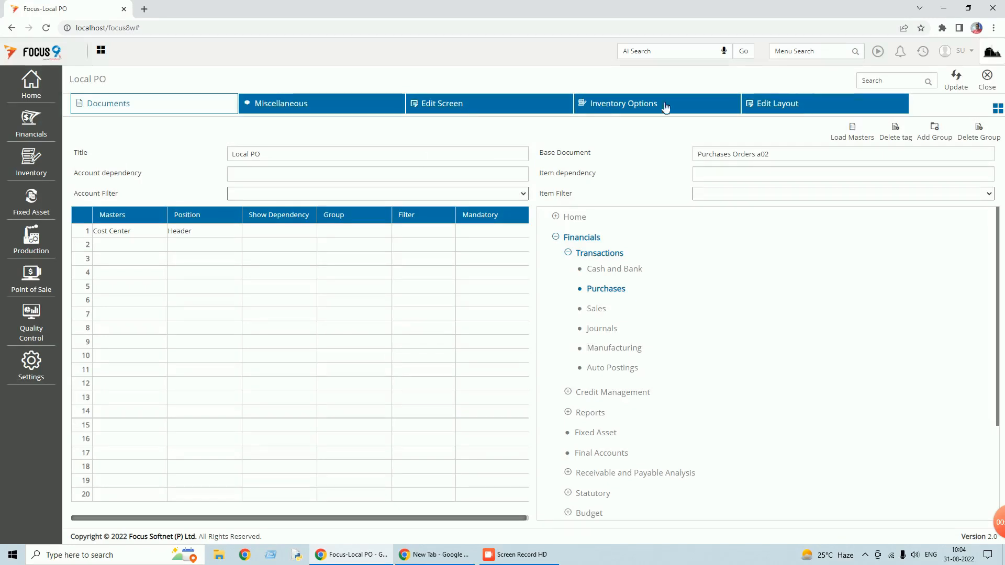
click(754, 106)
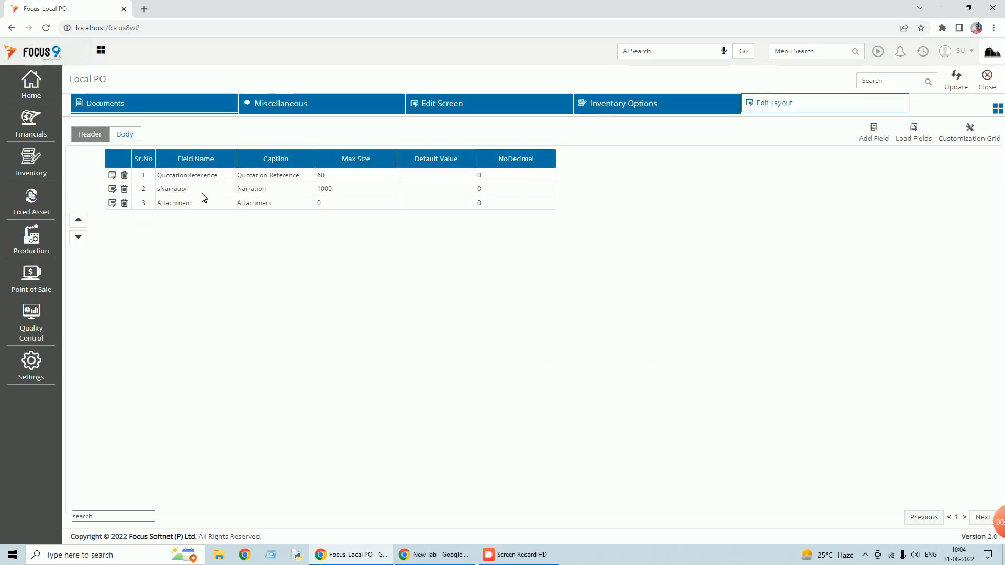
click(112, 175)
click(233, 244)
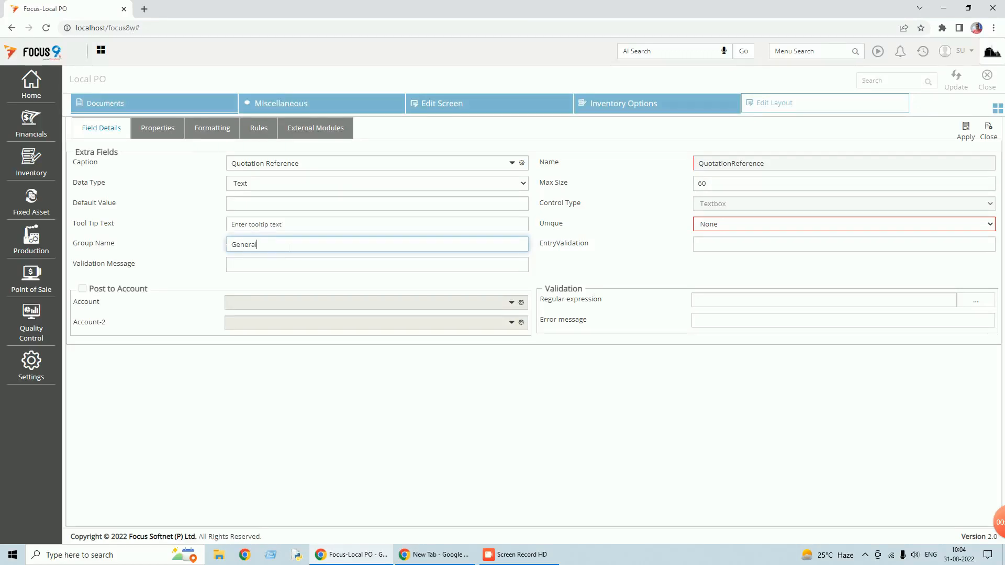
key(ctrl+a)
click(967, 132)
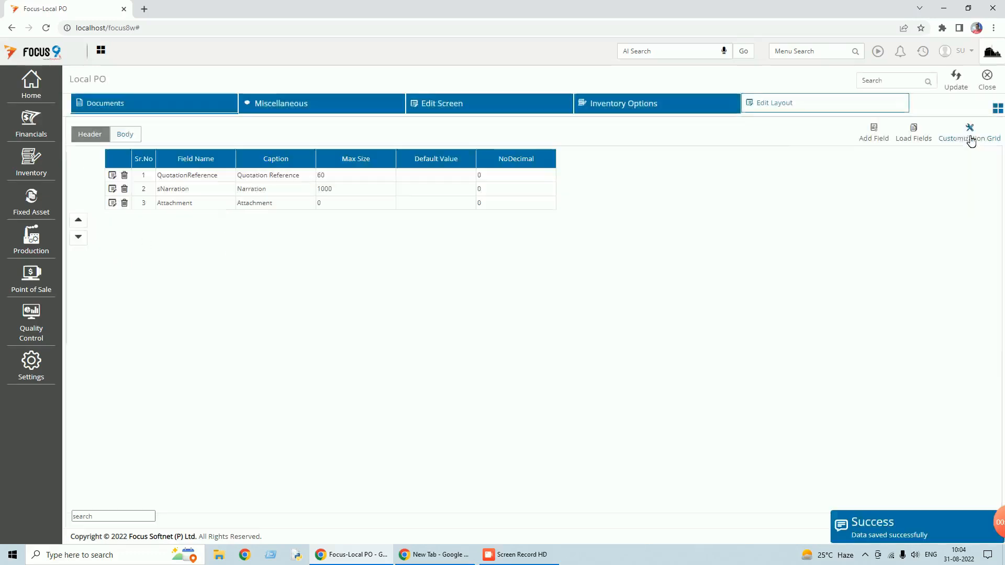
- Set the Attachment header field's group name to General, apply it, and update and close the Local PO settings
click(113, 203)
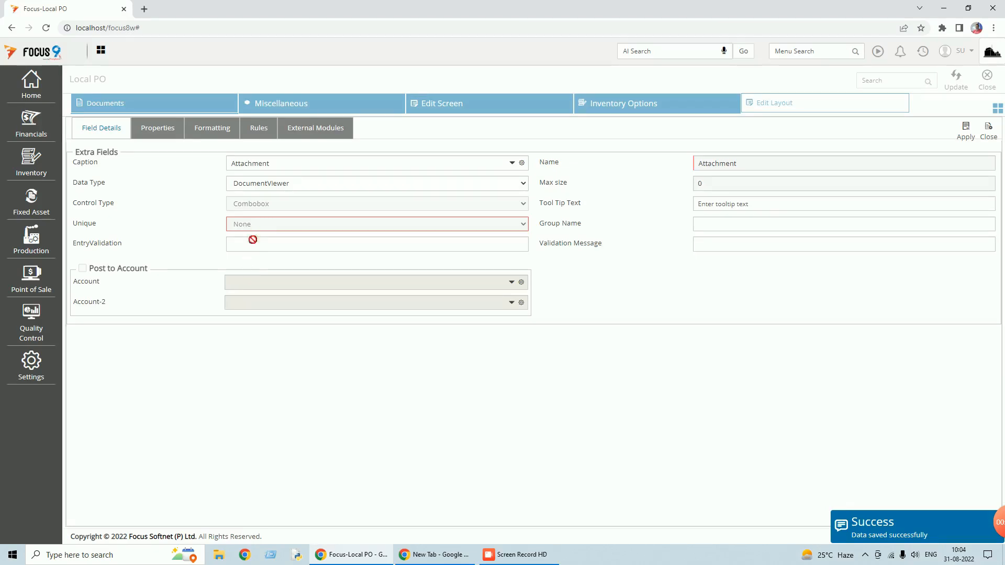
click(769, 226)
text(General)
click(966, 131)
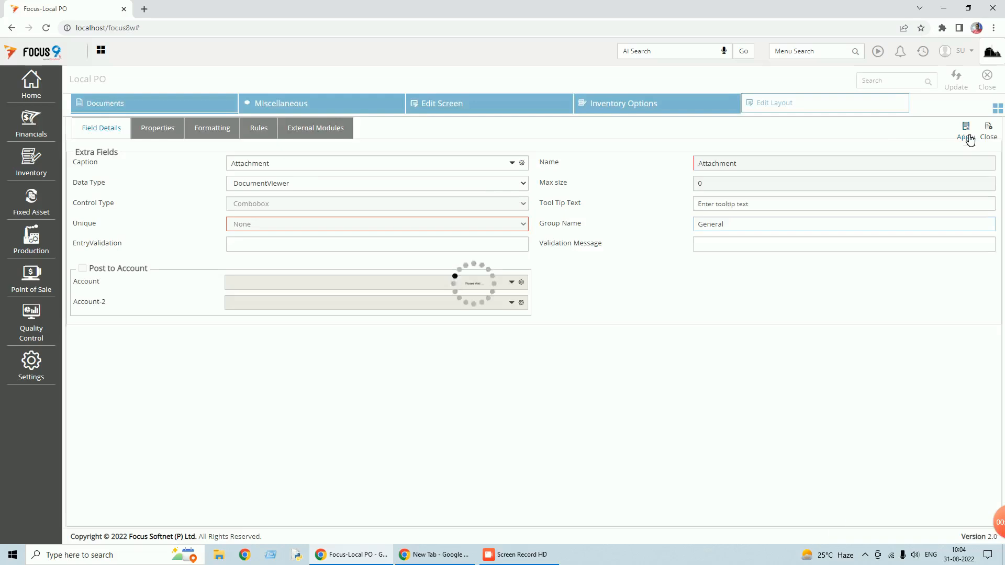
click(962, 84)
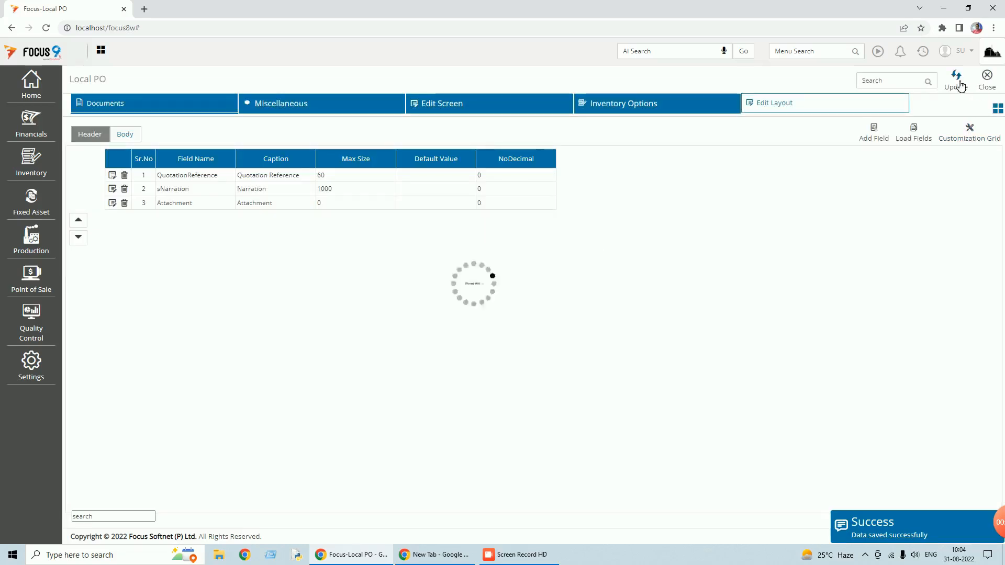
click(991, 87)
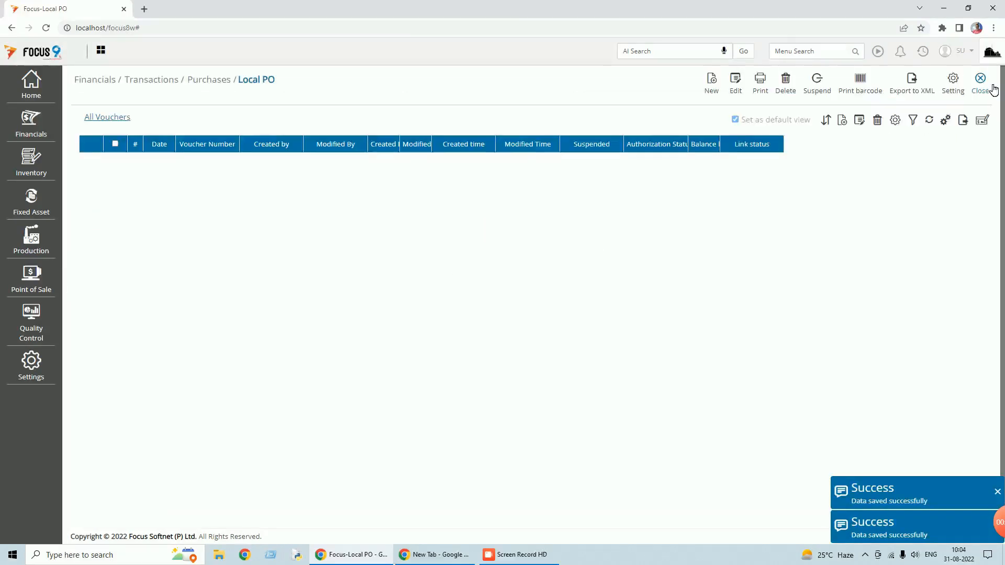
- Open a new Local PO entry and review the header fields grouped under General and Main
click(713, 89)
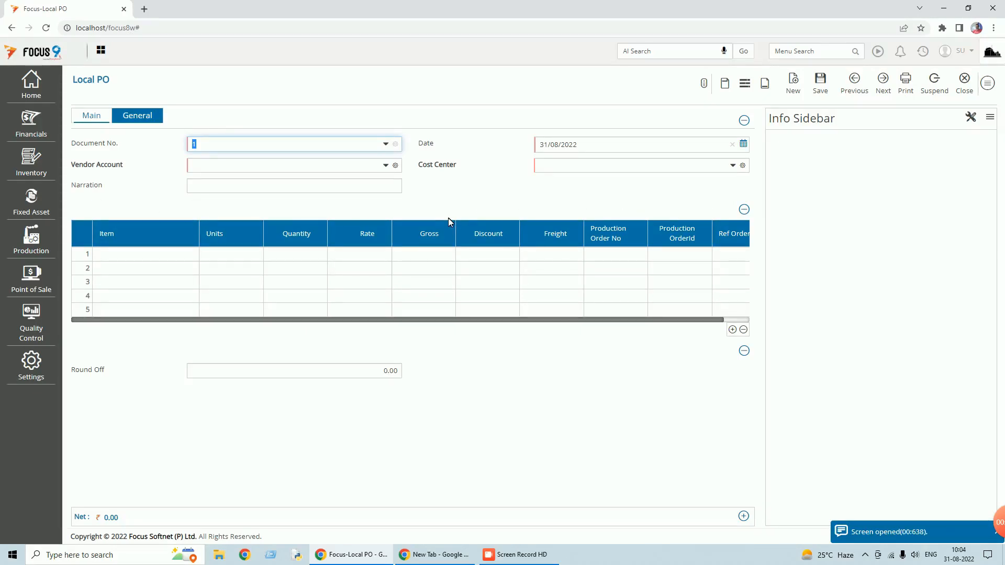
click(142, 118)
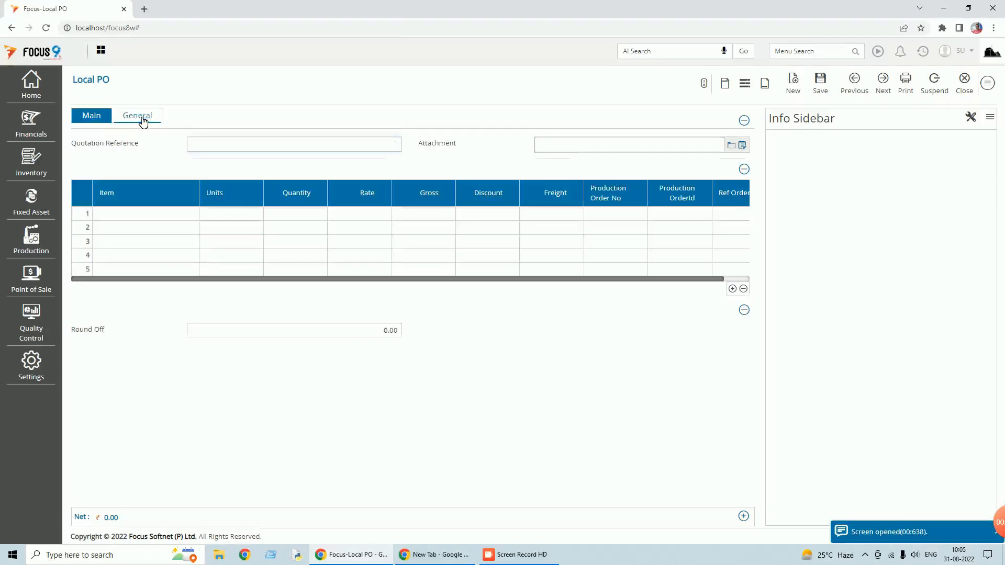
click(95, 120)
click(153, 121)
click(96, 126)
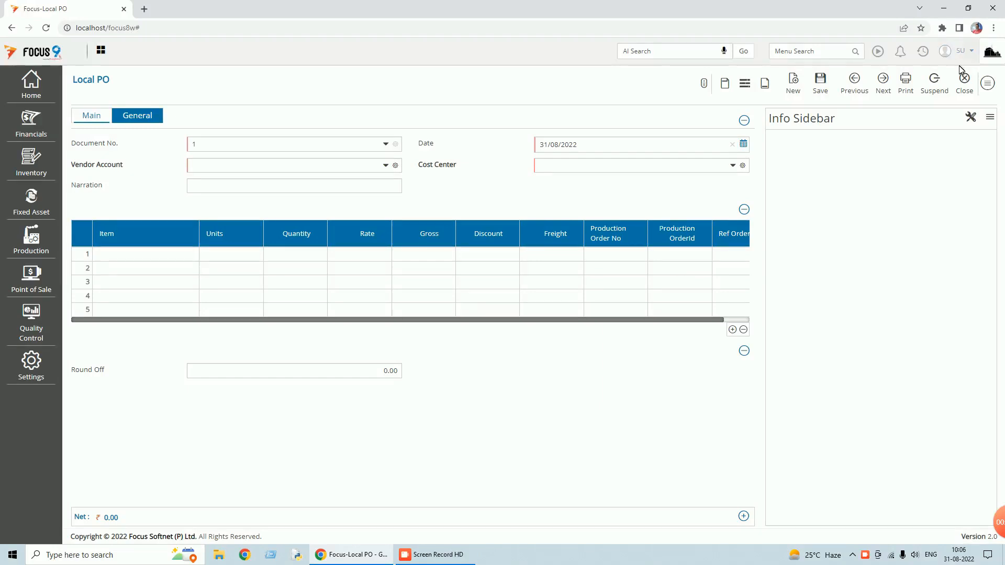
- Add a footer field captioned Net Value with 2 decimals in the Local PO screen settings
click(988, 83)
click(931, 242)
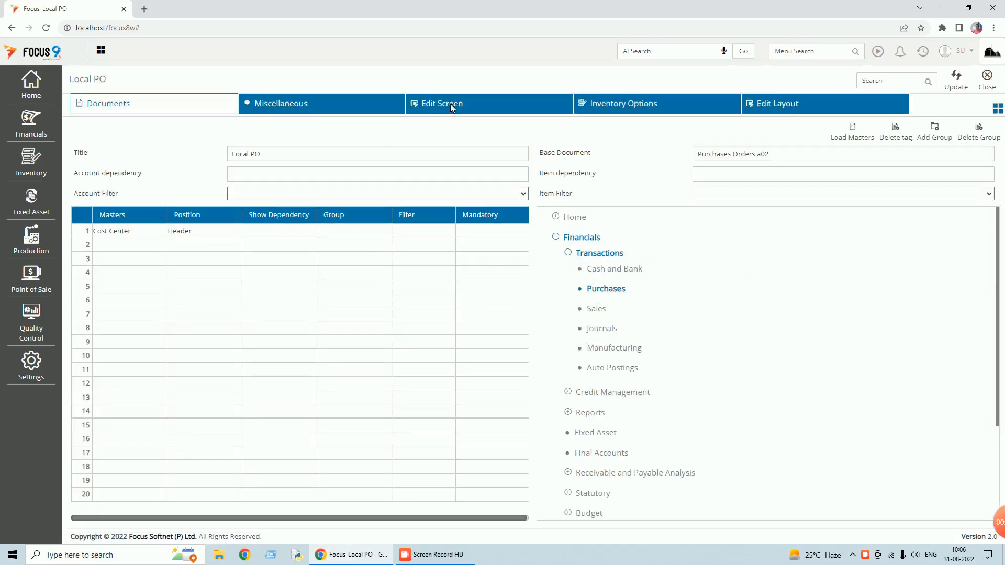
click(451, 108)
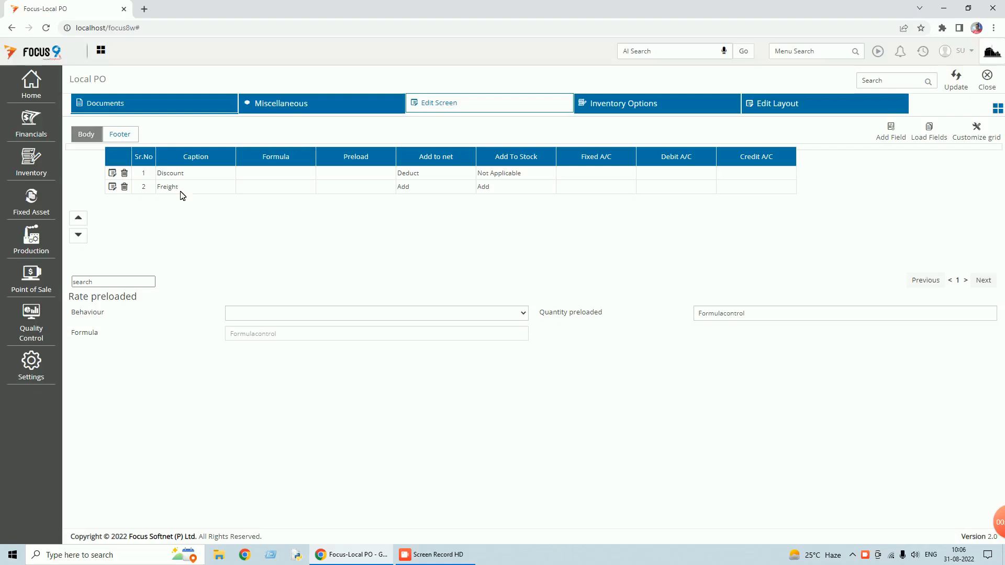
click(123, 136)
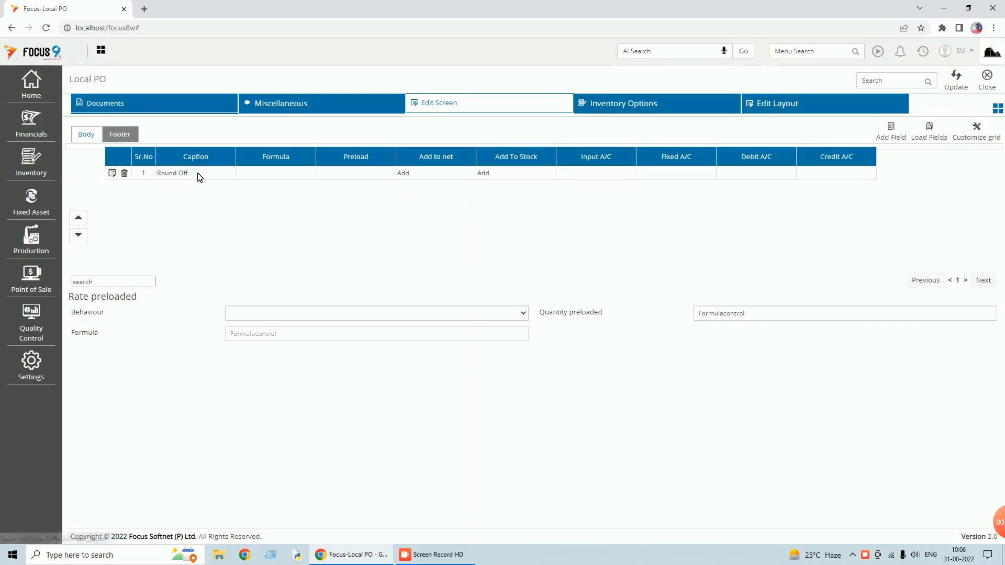
click(892, 135)
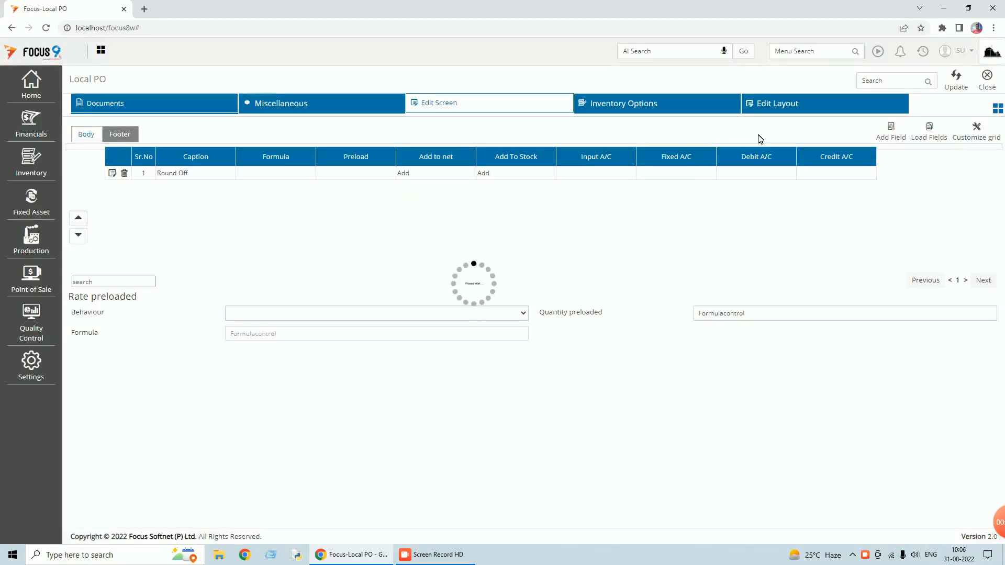
click(367, 154)
text(Net)
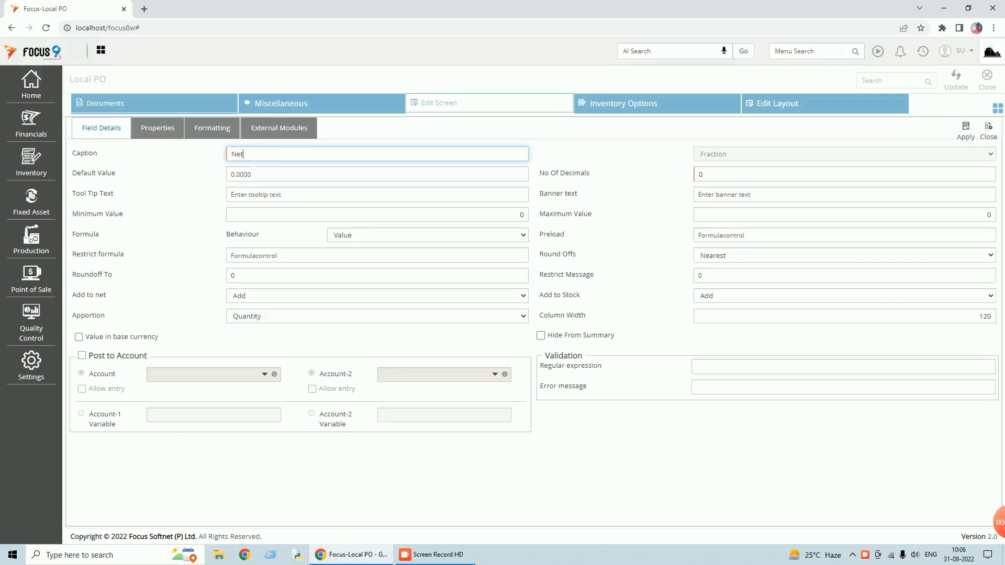
text( Value)
key(Tab)
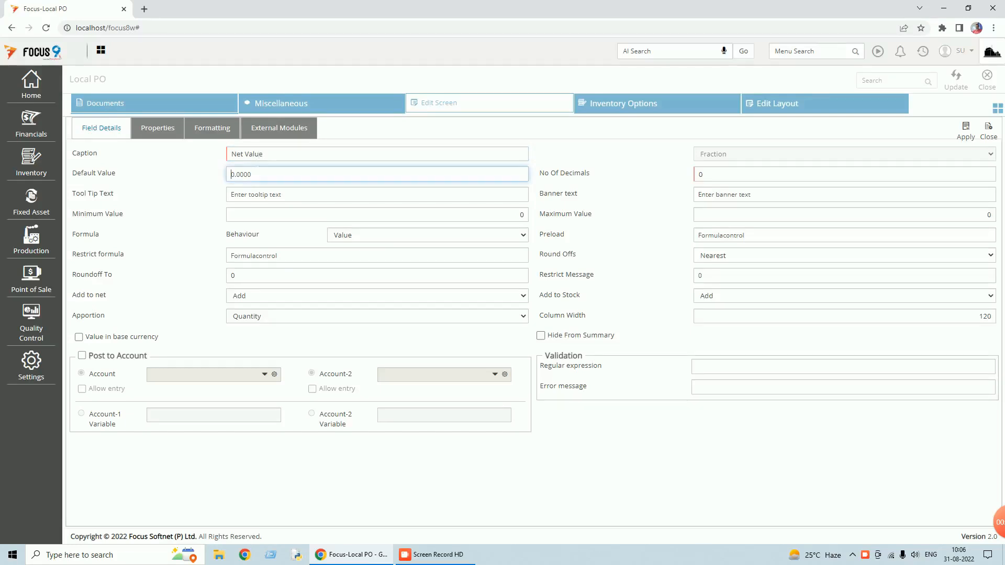
key(Tab)
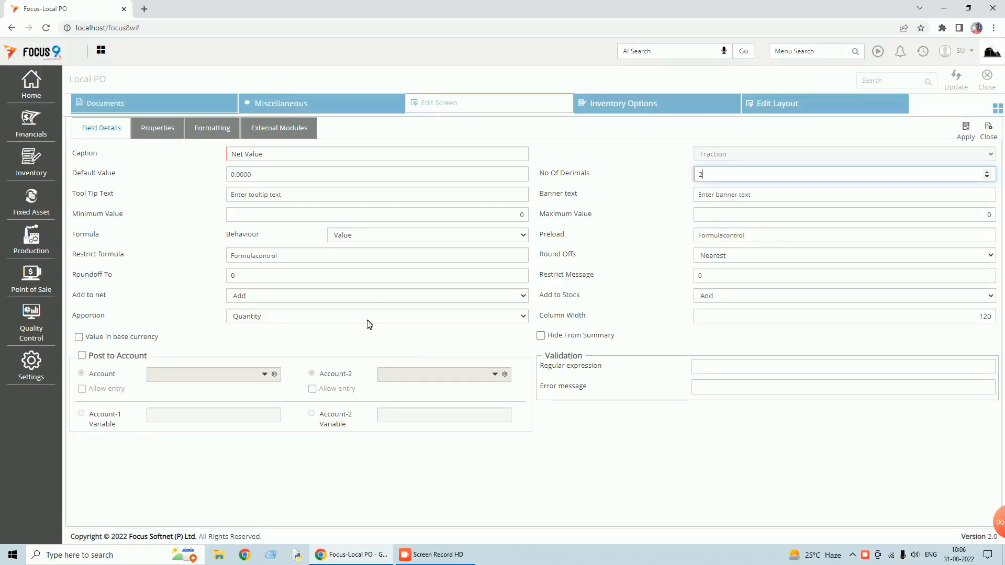
- Set the Net Value field's Add to net option to Not Applicable, apply it, and update and close the Local PO settings
click(525, 297)
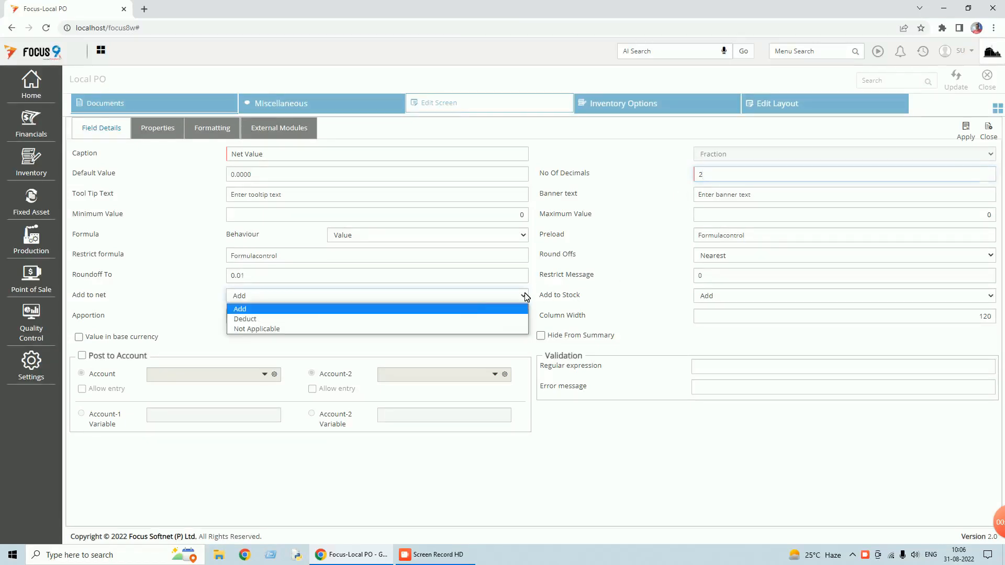
click(400, 331)
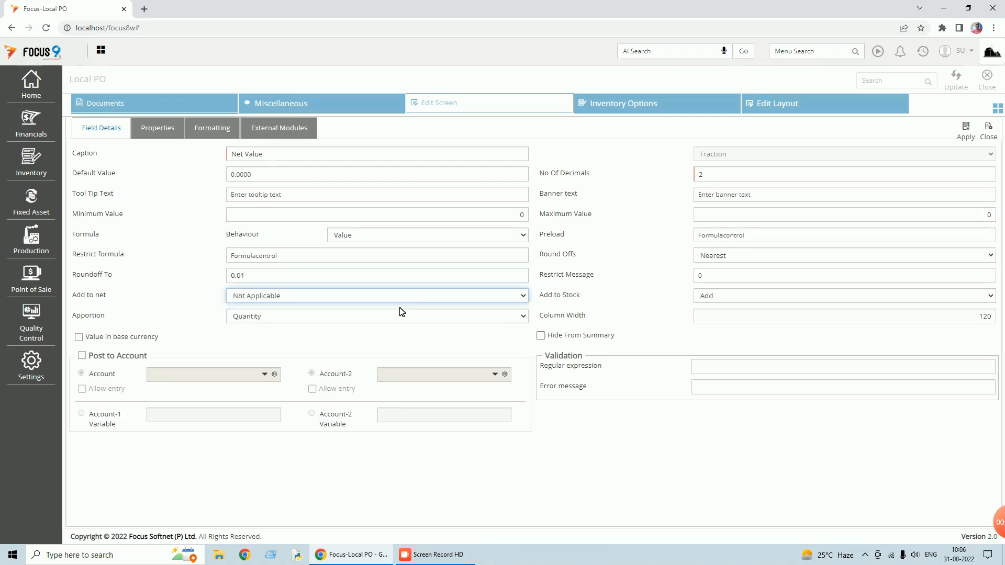
click(965, 137)
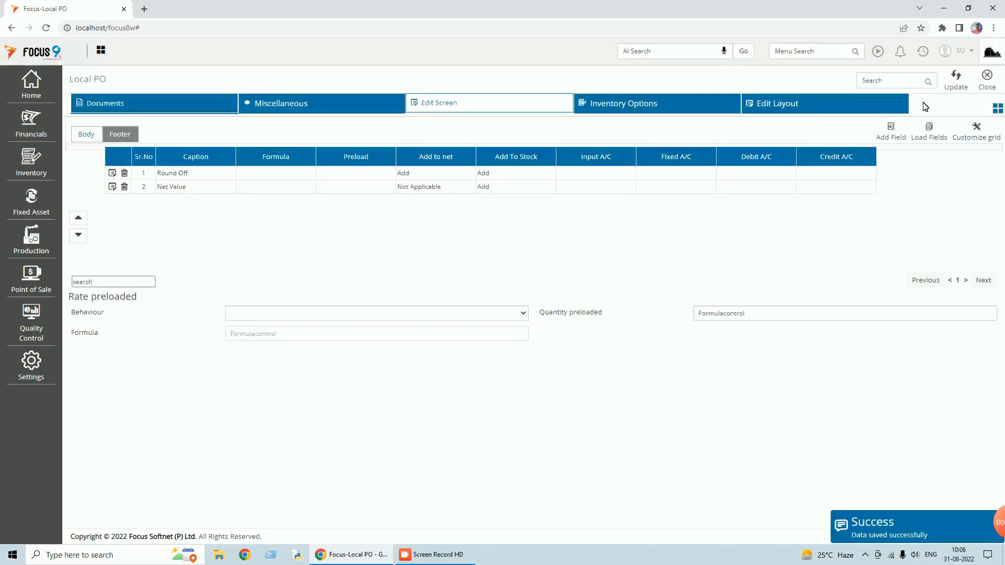
click(962, 83)
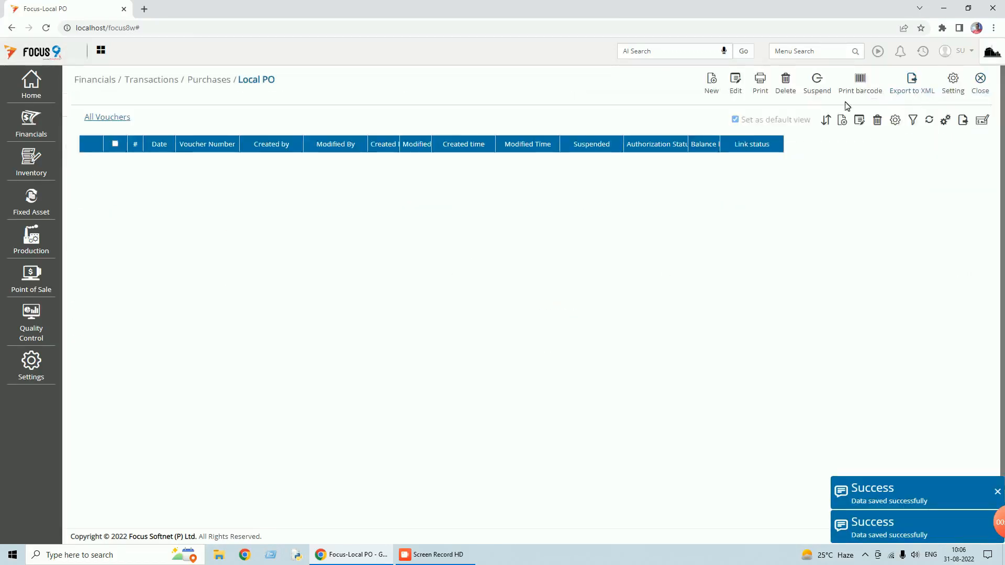
- Start a new Local PO entry with Vendor A as the vendor account and test as the cost center
click(713, 84)
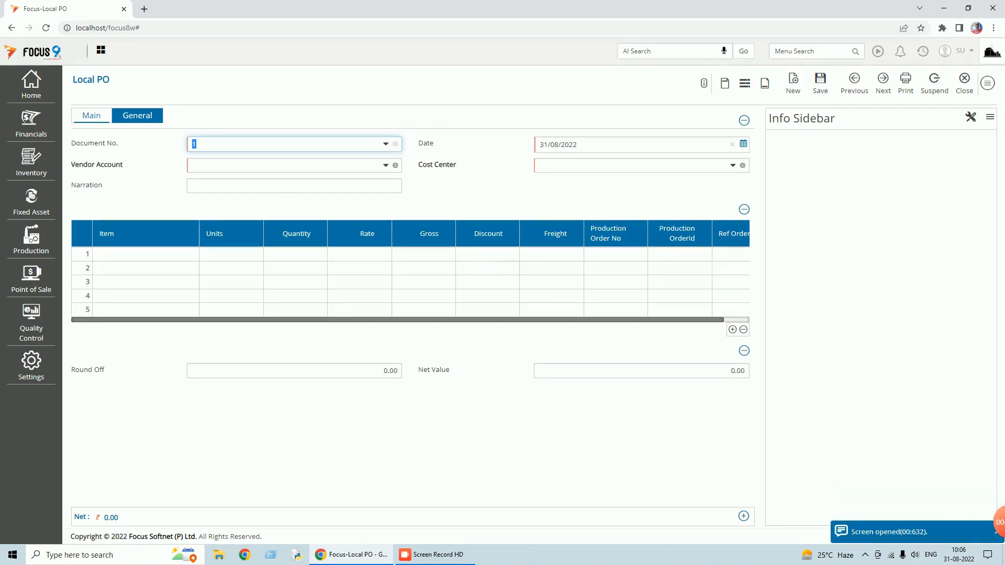
click(229, 165)
text(ven)
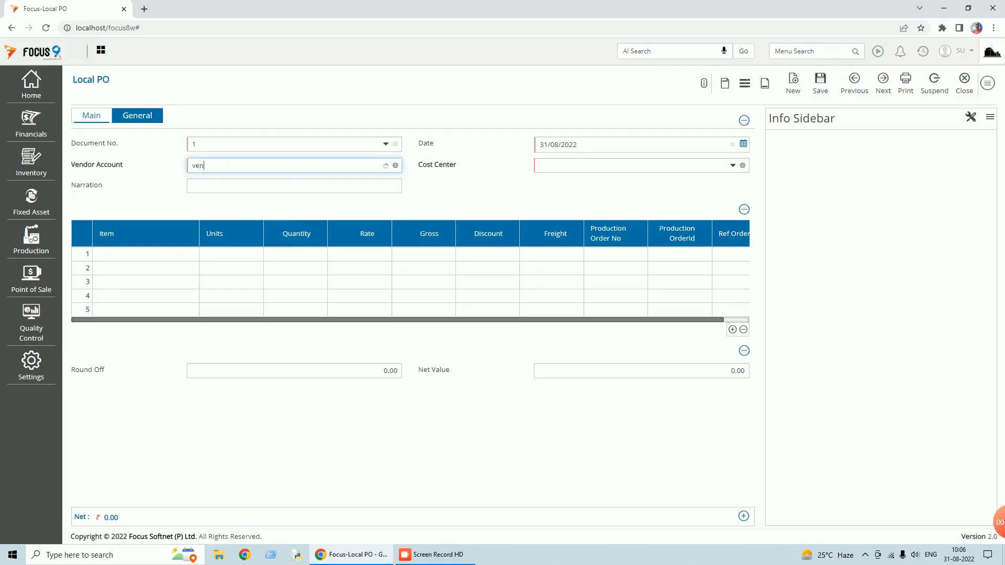
key(Return)
key(Return)
key(Return)
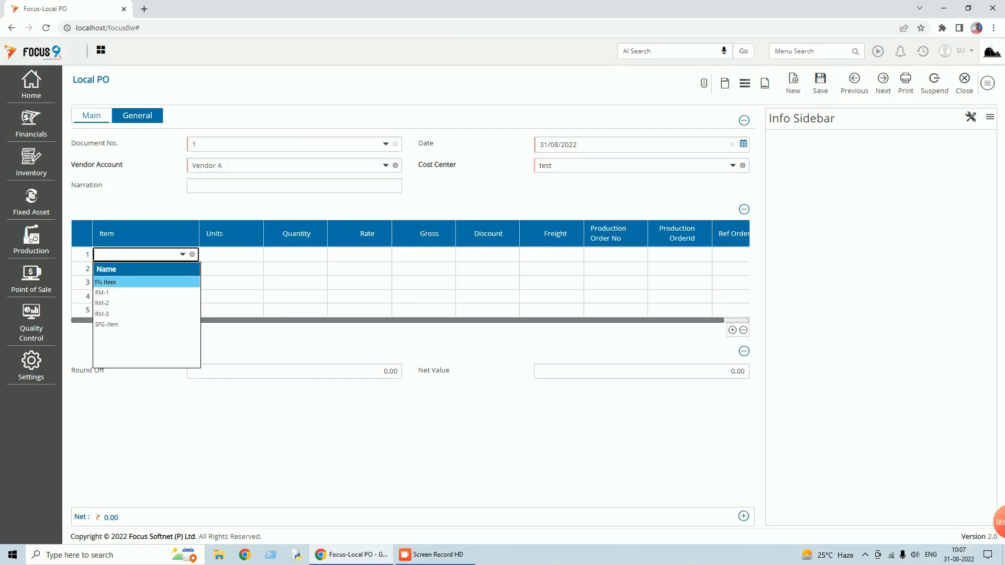
- Fill the first line with FG Item, quantity 10, rate 25, discount 10 and freight 12
key(Return)
text(10)
key(Return)
text(25)
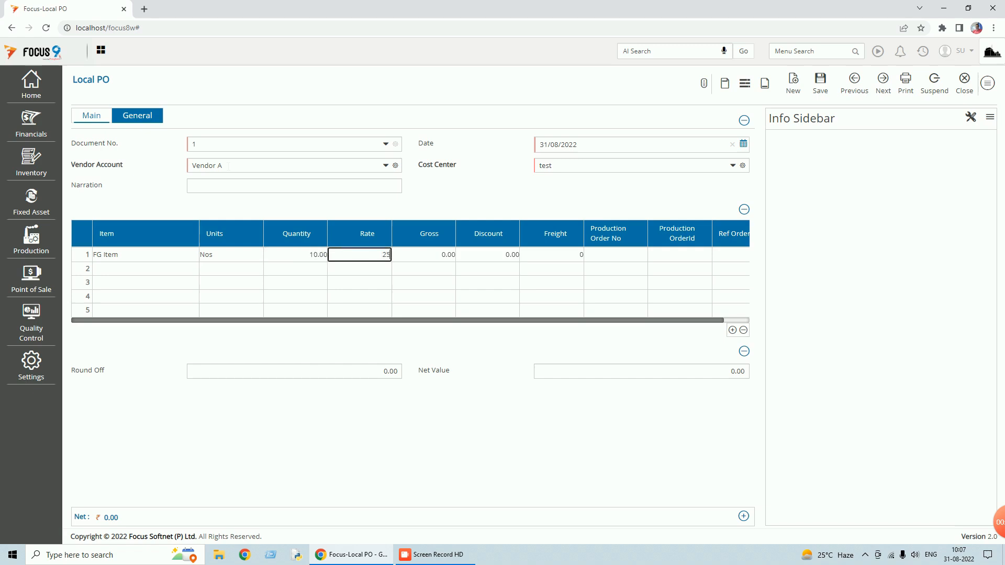
key(Return)
text(1)
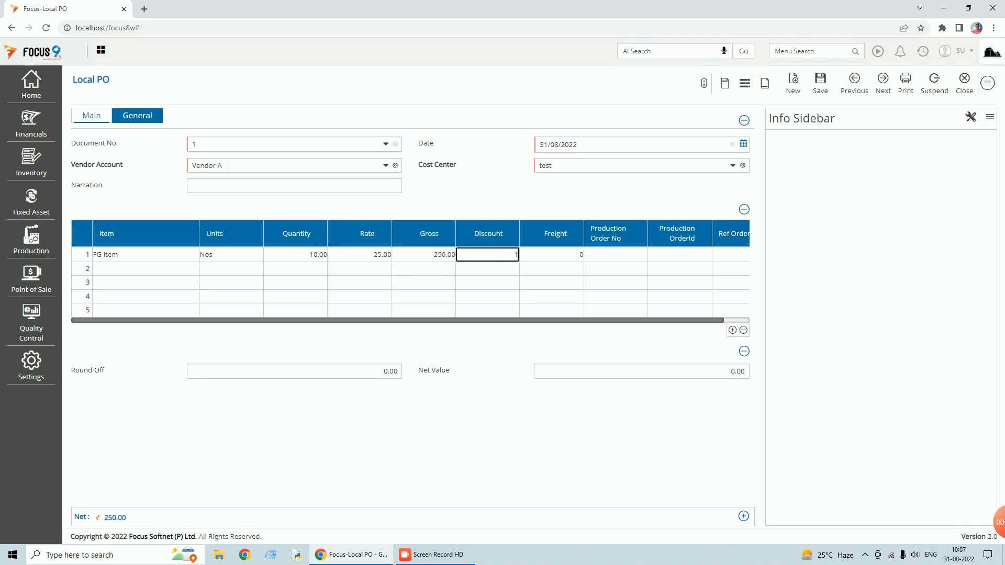
text(0)
key(Return)
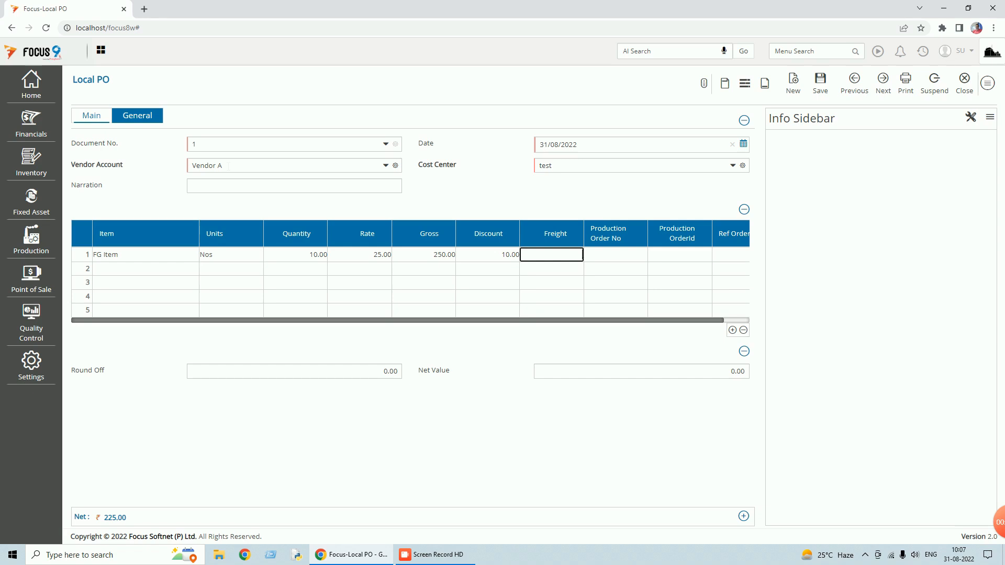
key(Tab)
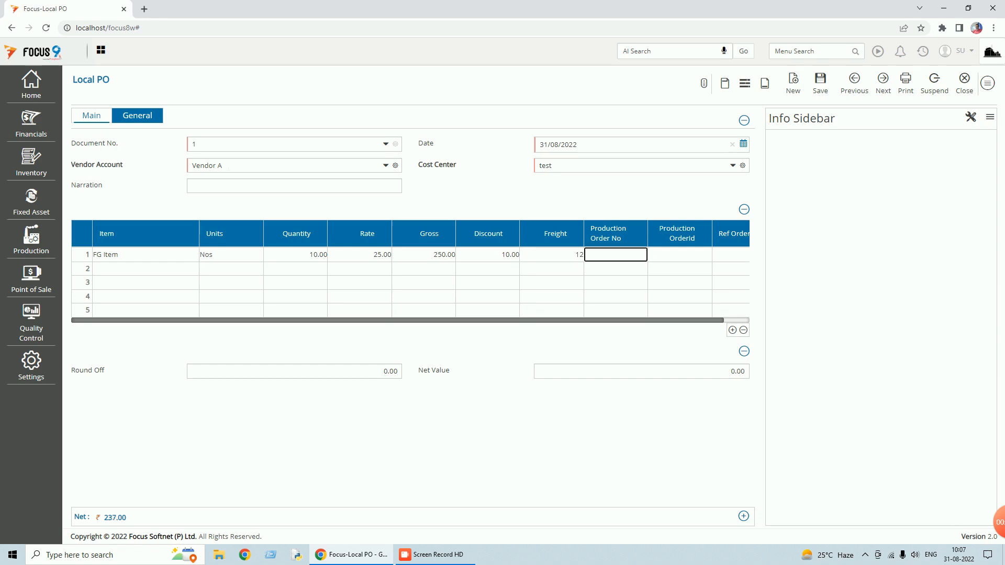
- Check the net amount breakdown, set Round Off to 1 and try to save the Local PO entry
mouse_move(116, 518)
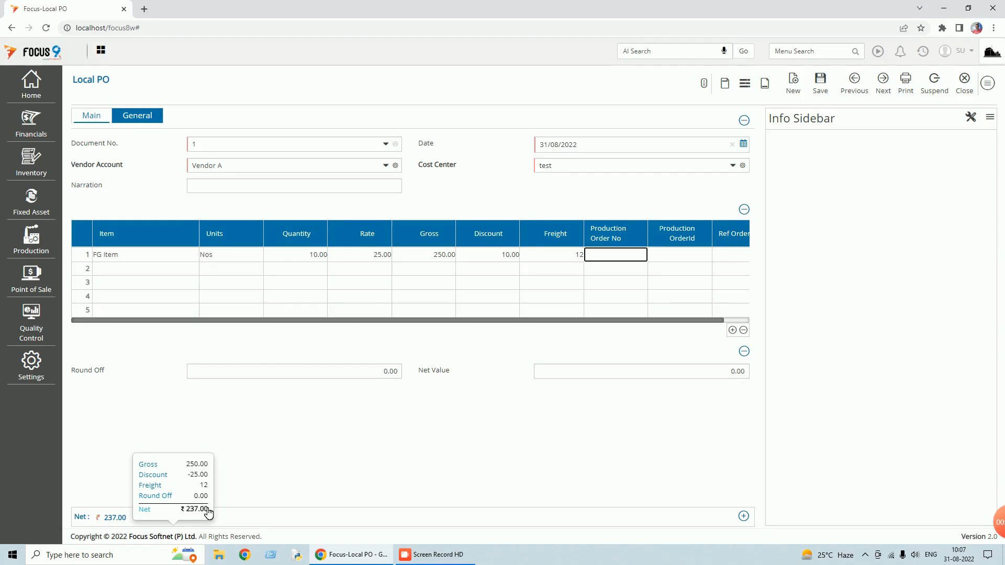
key(Tab)
click(396, 371)
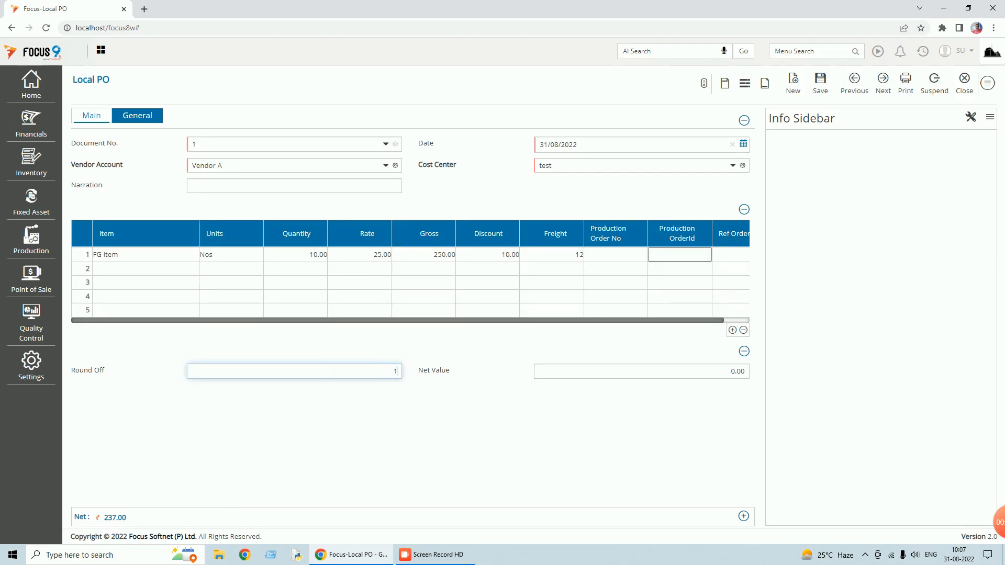
key(Tab)
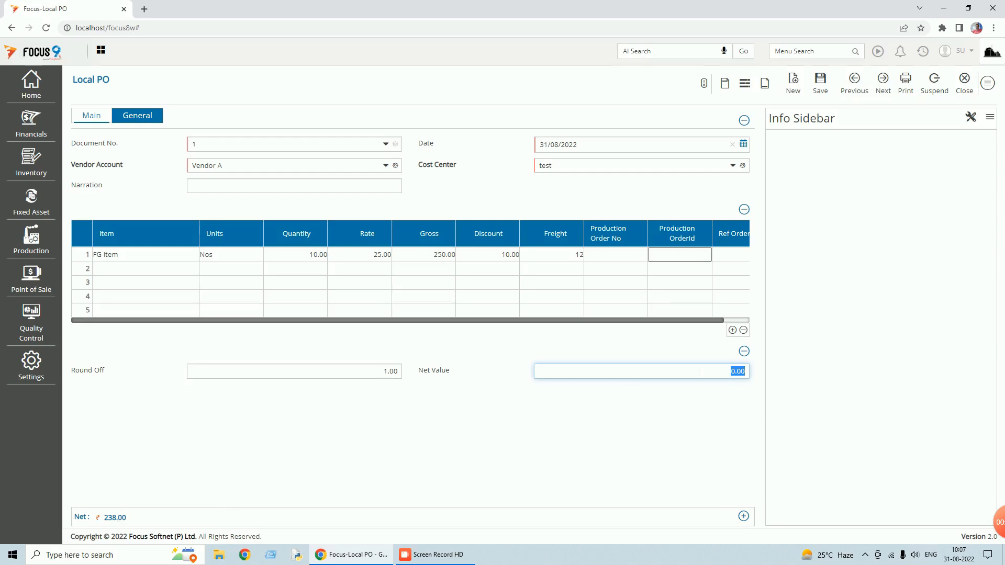
click(820, 84)
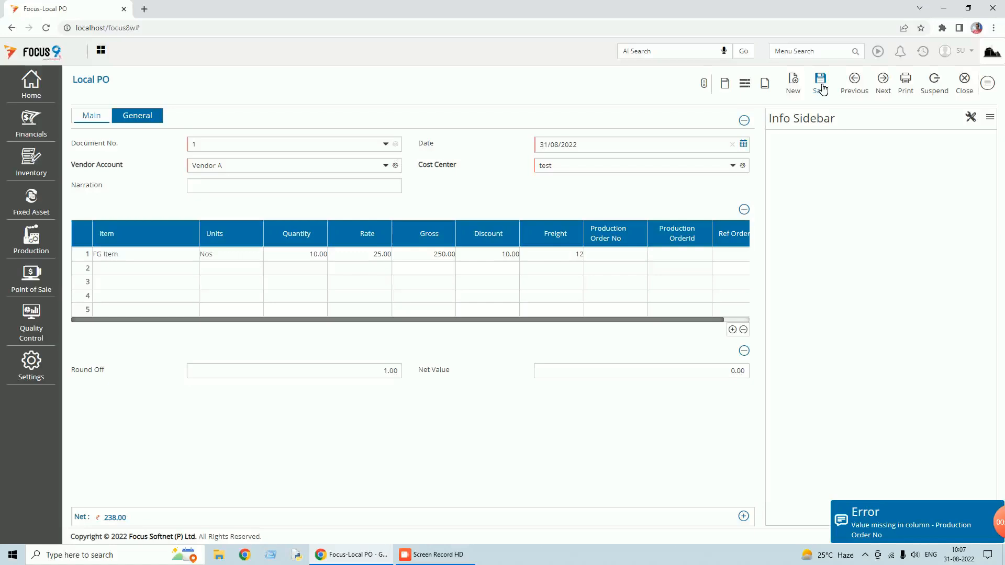
- Delete the Production Order No, ProductionOrderId and Ref Order No body fields from the Local PO layout settings
click(988, 85)
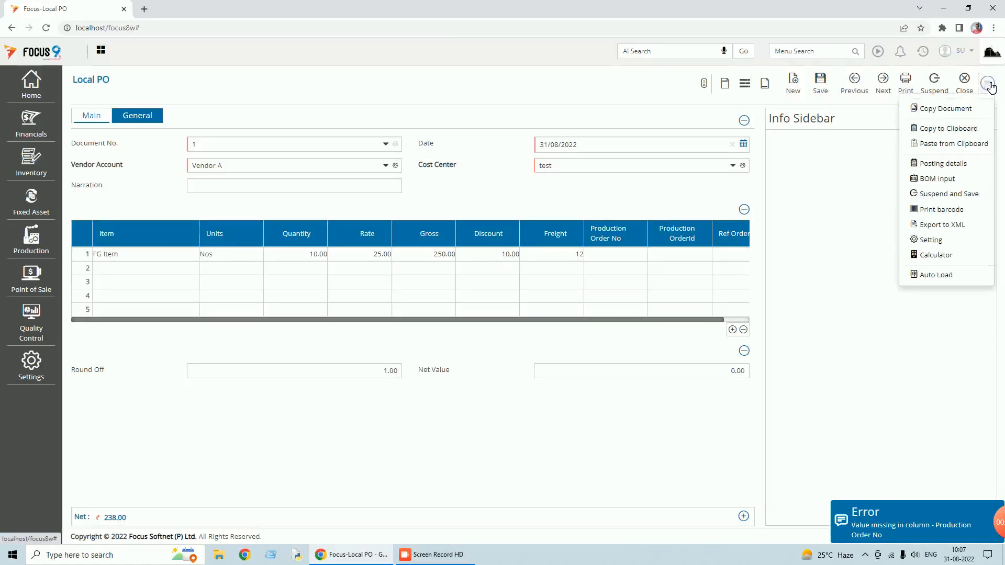
click(931, 241)
click(548, 97)
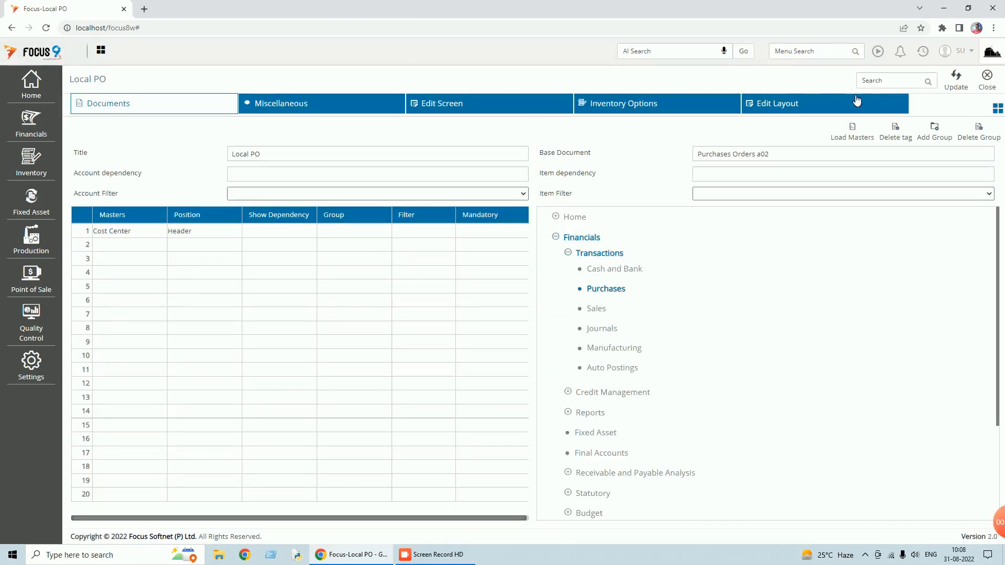
click(784, 108)
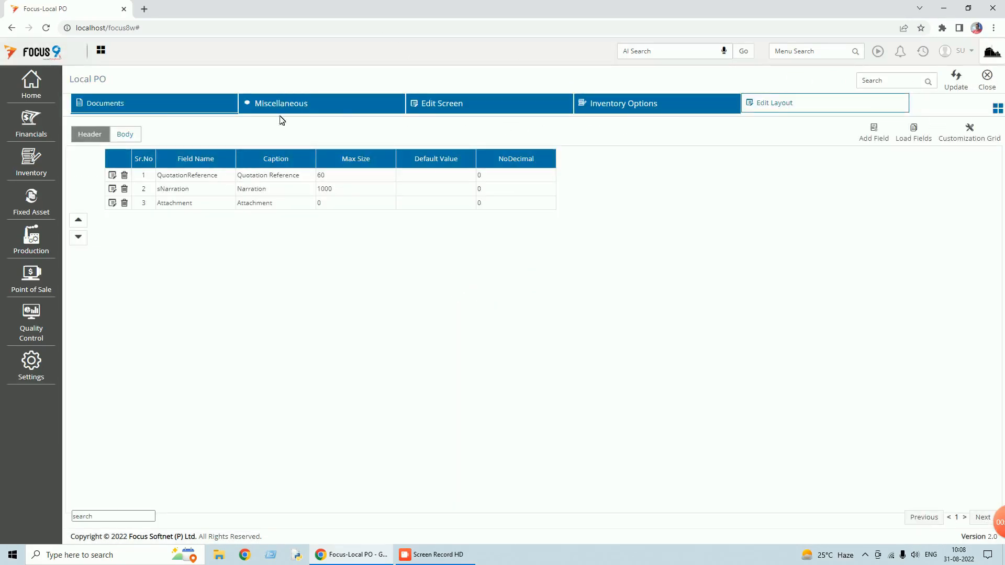
click(125, 134)
click(124, 175)
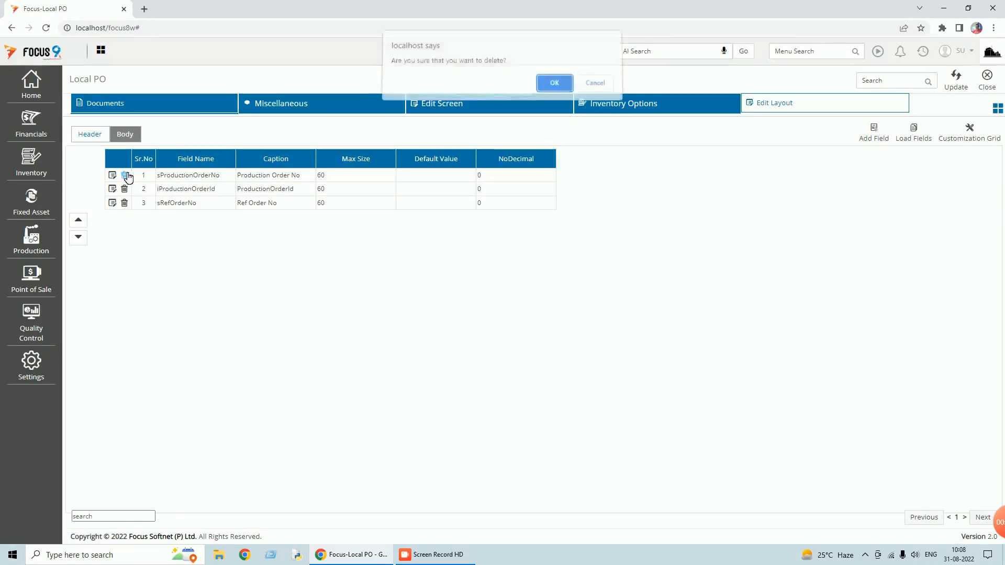
click(554, 87)
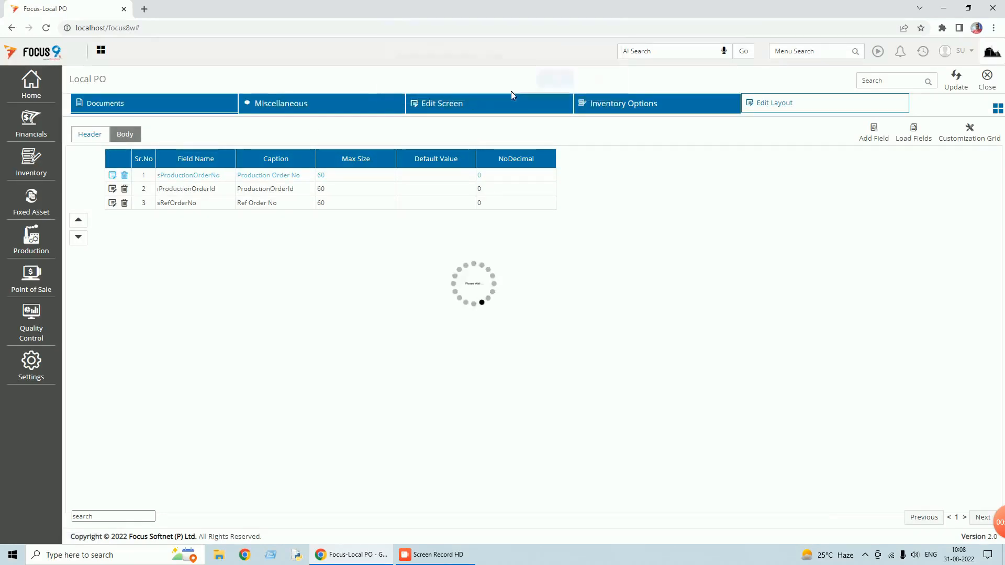
click(554, 86)
click(124, 175)
click(549, 86)
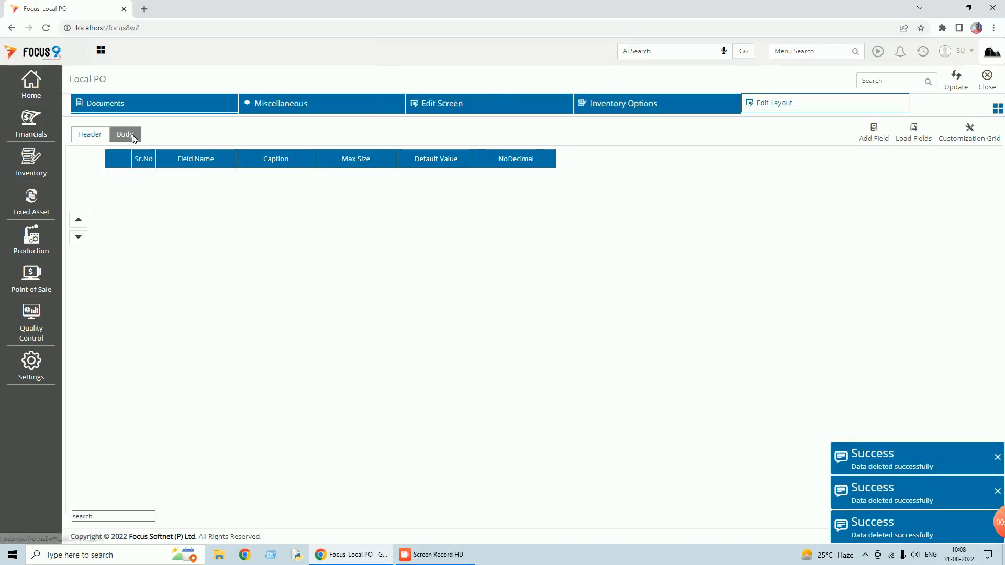
- Update and close the Local PO settings, and dismiss the notifications
click(957, 79)
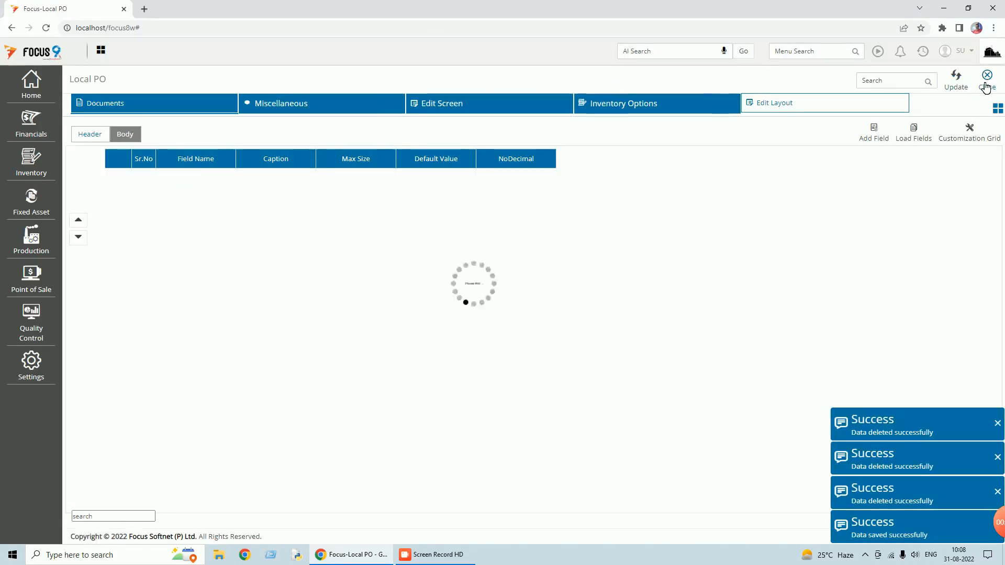
click(987, 86)
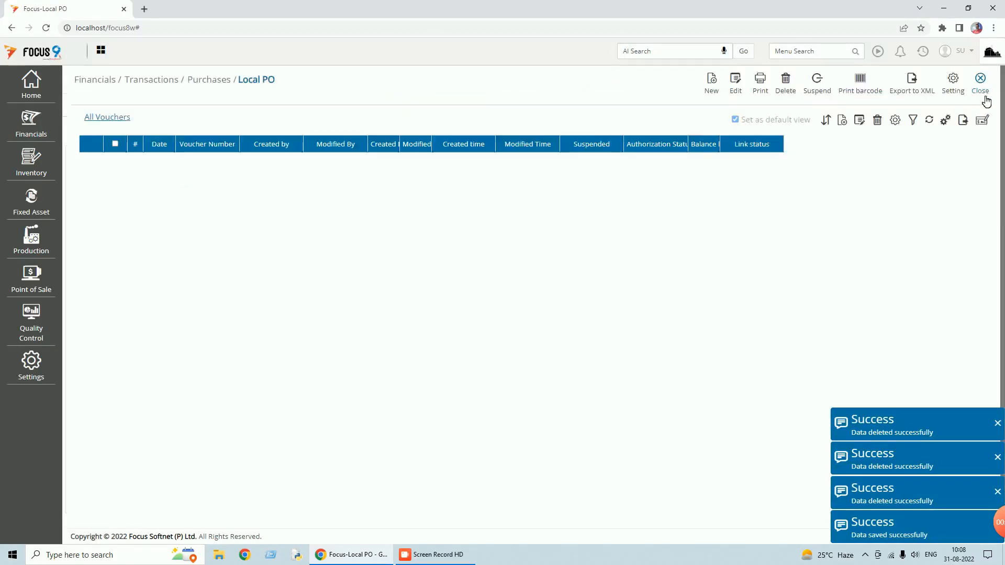
click(998, 424)
click(997, 457)
click(998, 491)
mouse_move(989, 534)
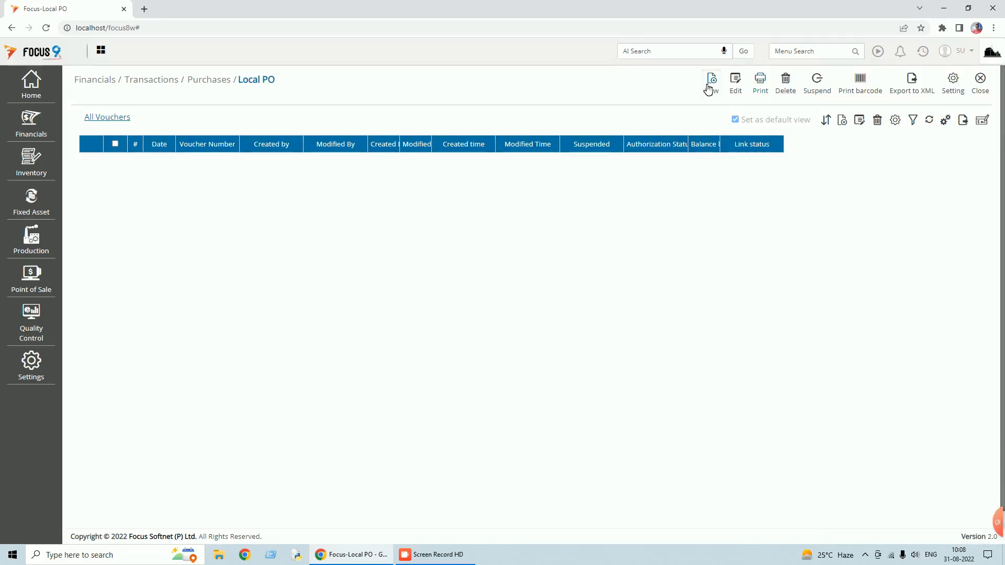
- Start a new Local PO for Vendor A dated 02/04/2022 with cost center test, and check the Quotation Reference and Attachment header fields
click(216, 169)
text(ve)
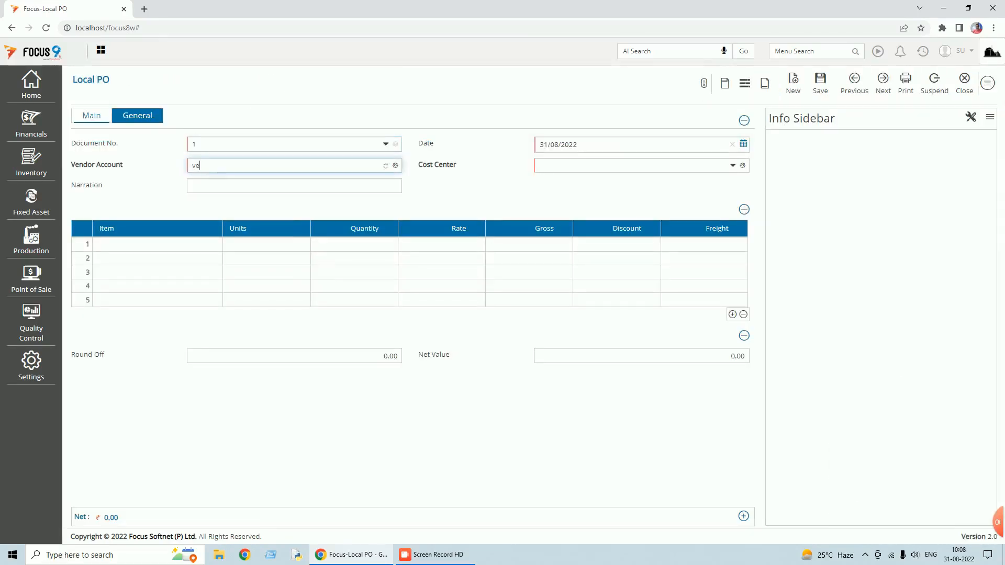
key(Return)
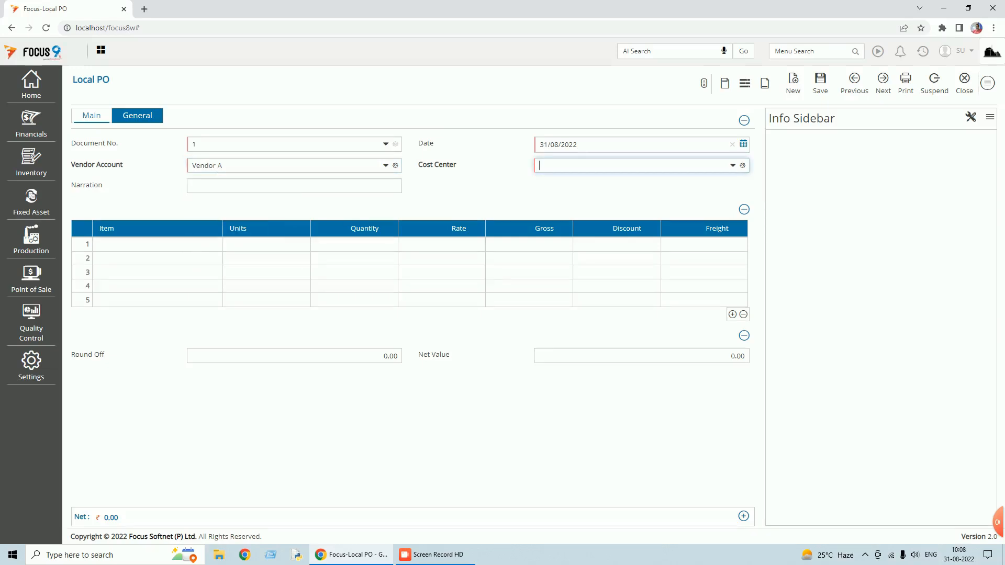
click(743, 145)
click(572, 174)
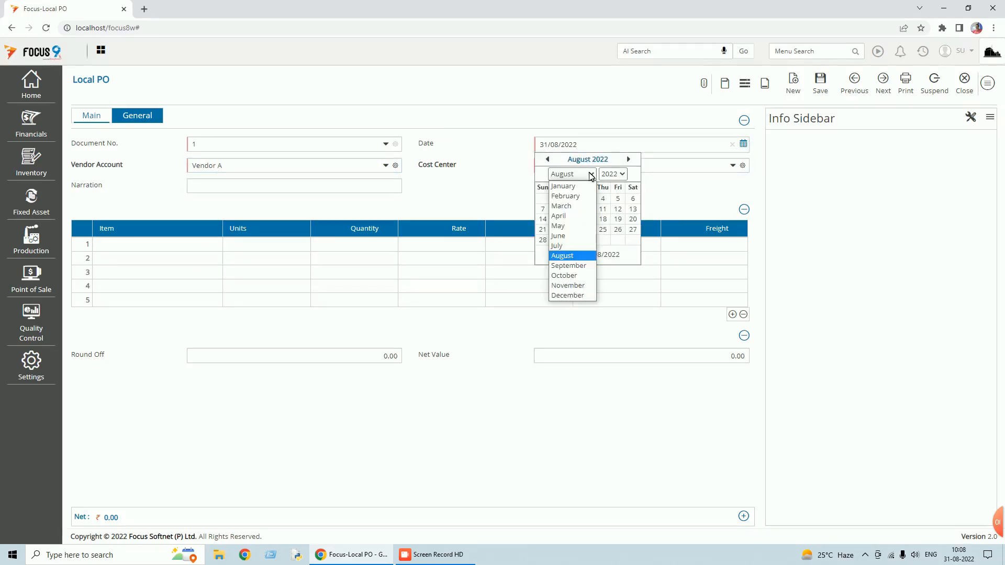
click(570, 216)
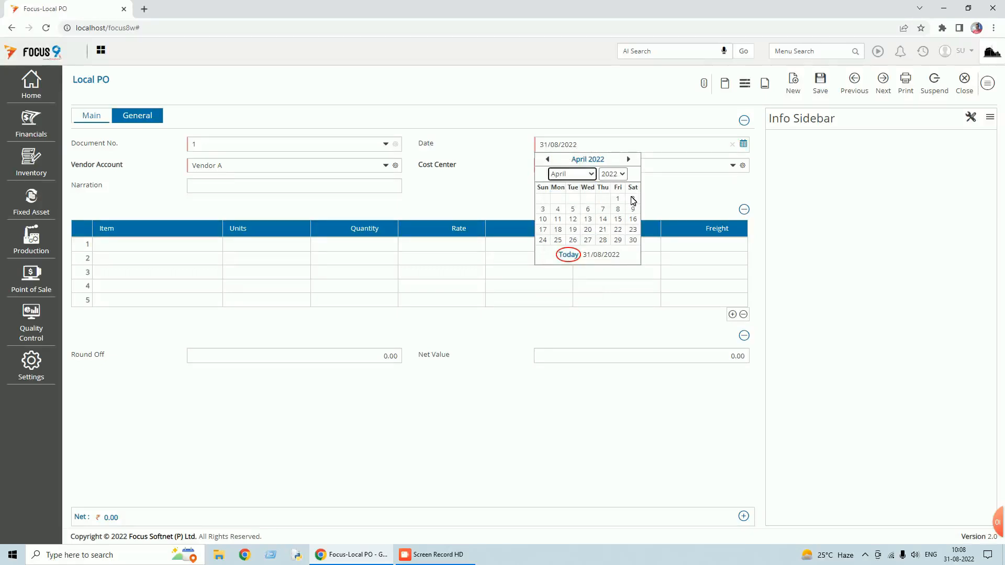
click(632, 199)
key(Tab)
text(t)
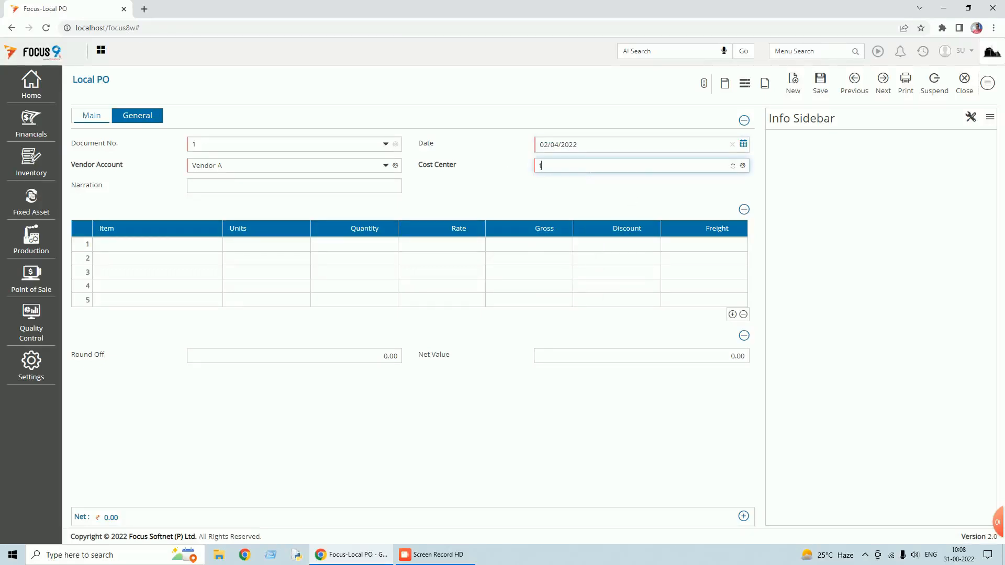
key(Tab)
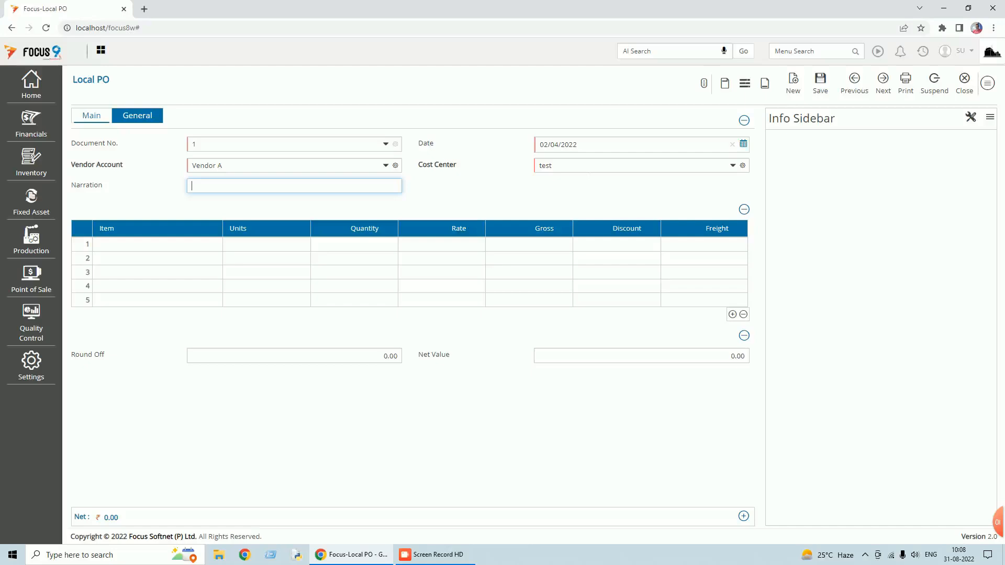
click(138, 118)
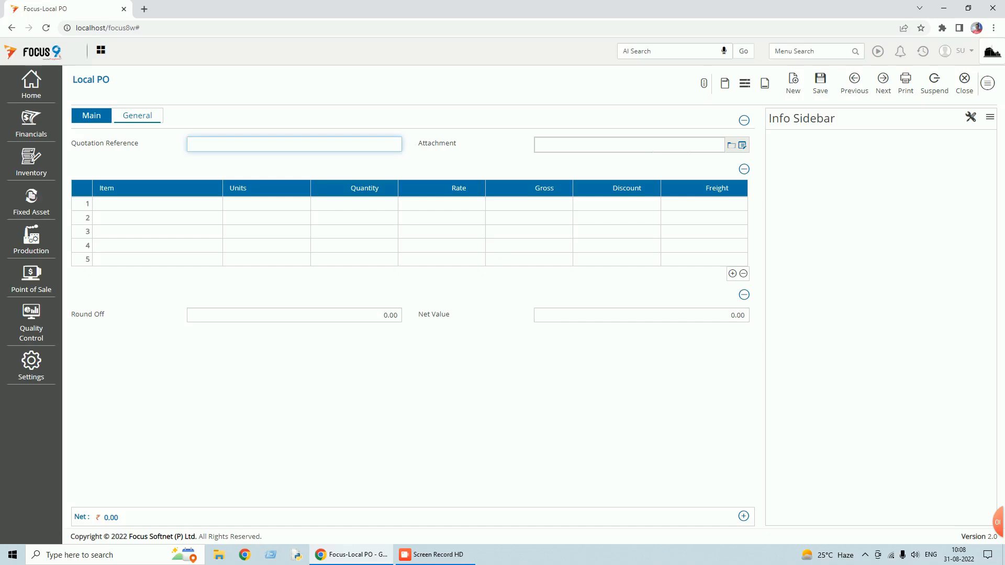
click(91, 117)
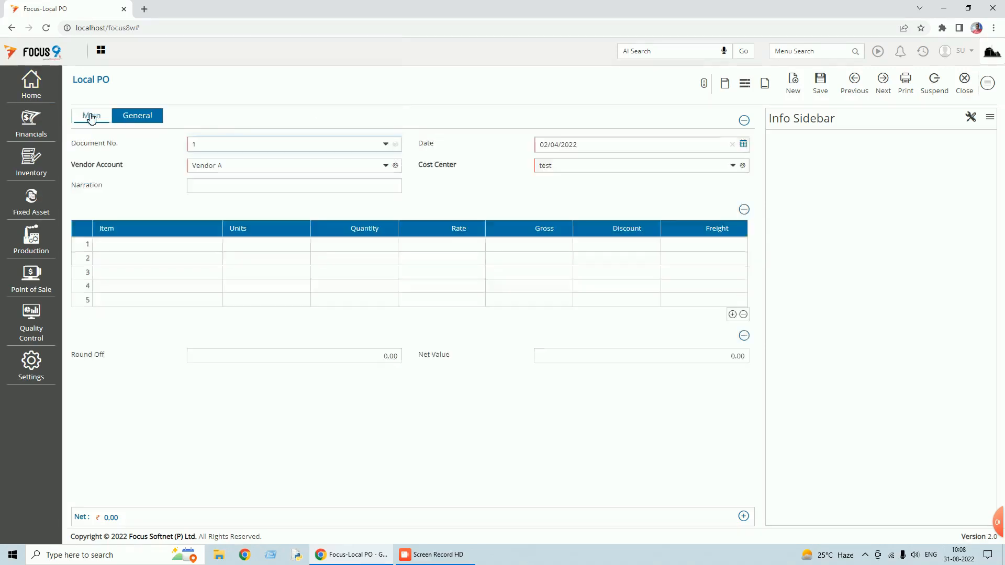
- Fill the first item line with FG Item, quantity 10, rate 25, discount 10 and freight 12
click(135, 245)
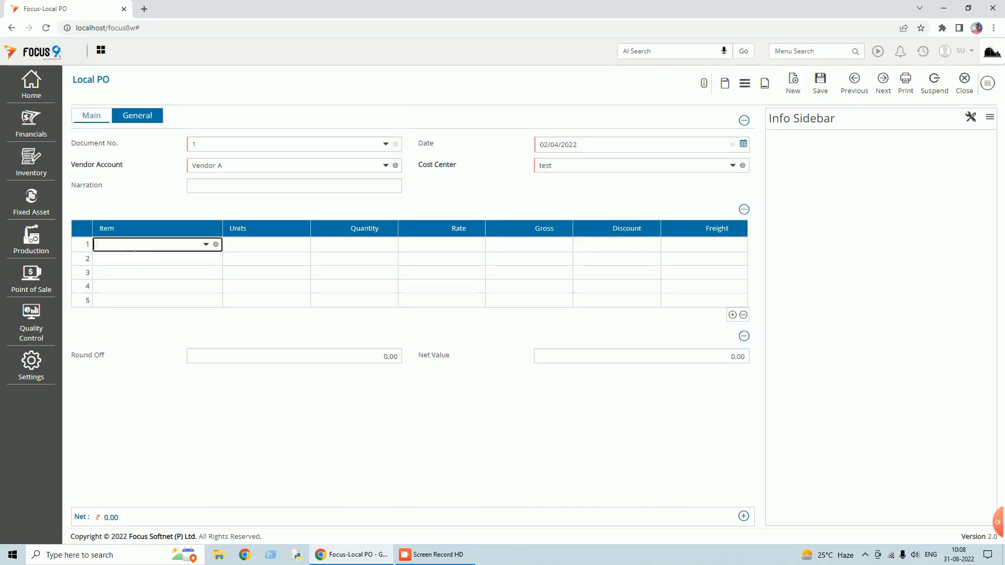
key(Return)
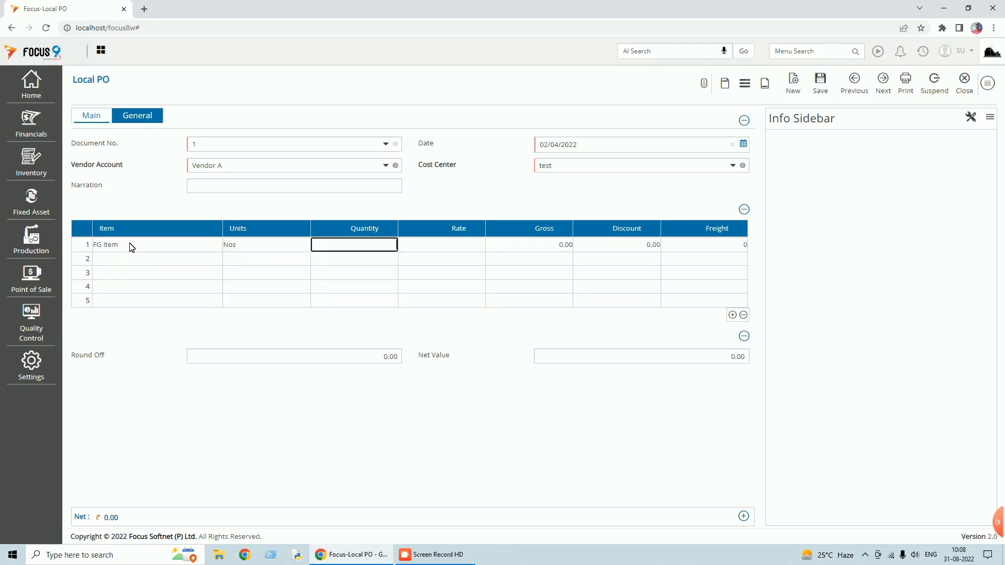
key(Return)
text(2)
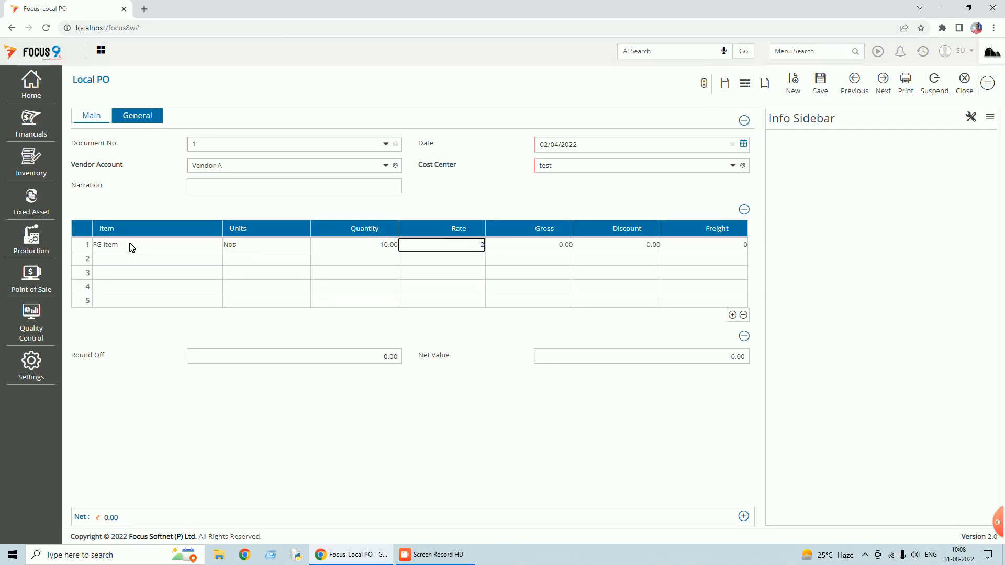
text(5)
key(Return)
text(10)
key(Return)
text(12)
key(Return)
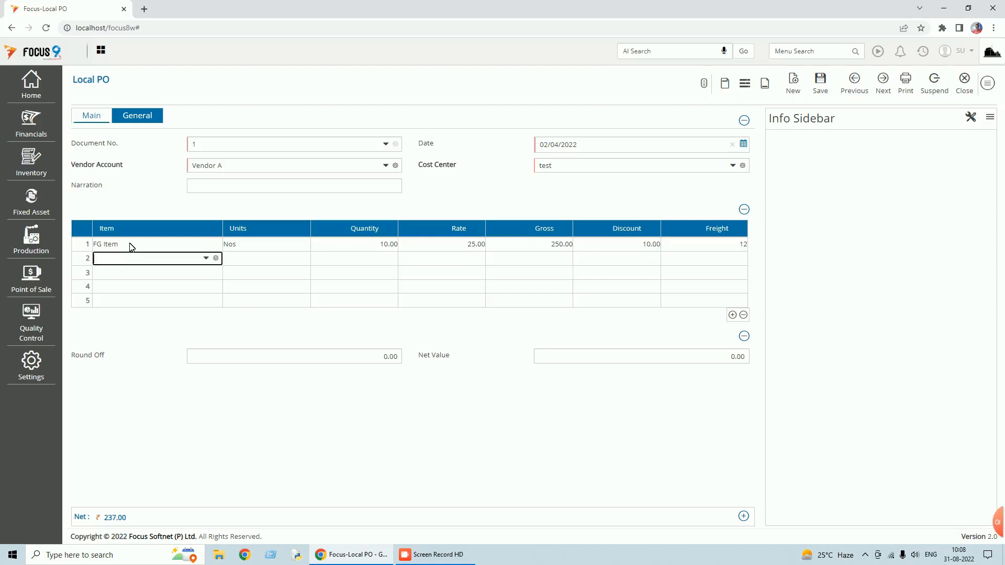
- Check the net amount breakdown, set Round Off to -2, save the Local PO and reload the saved voucher
mouse_move(110, 518)
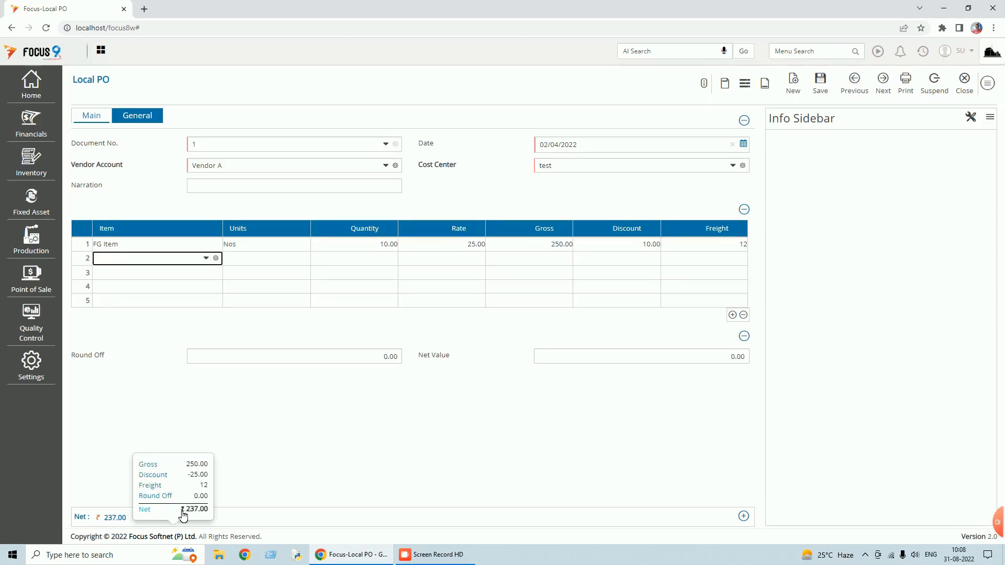
click(363, 357)
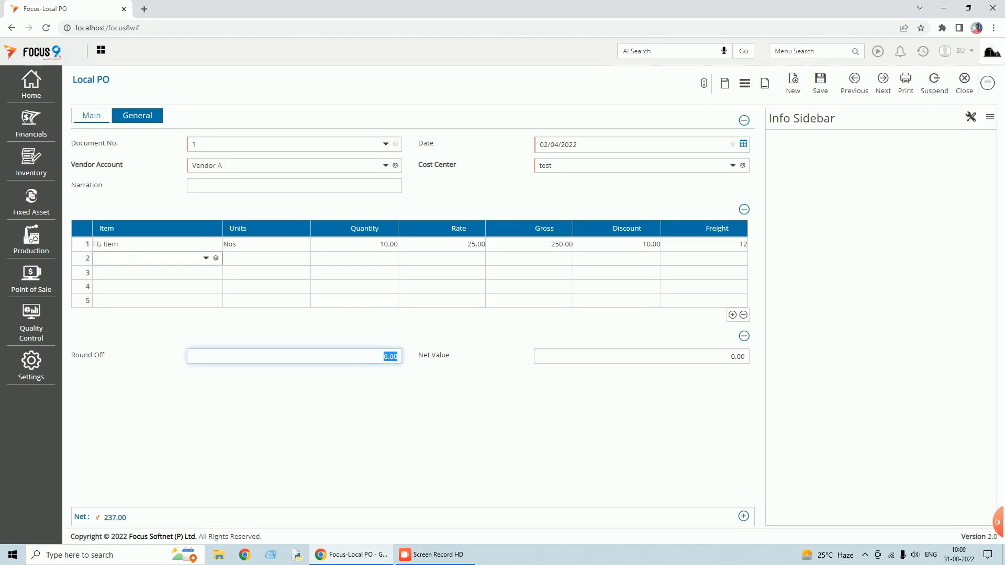
key(BackSpace)
text(-2)
key(Tab)
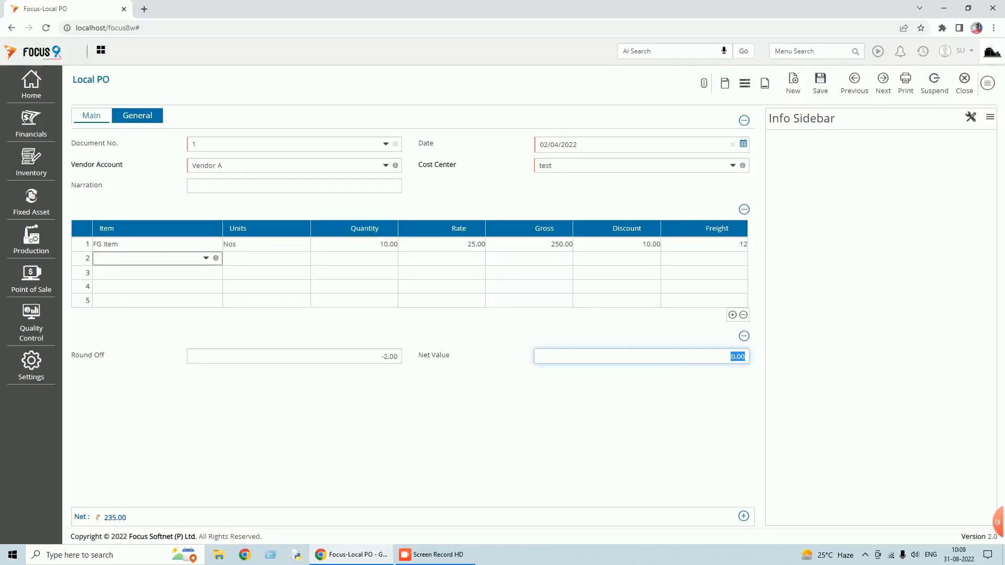
click(825, 86)
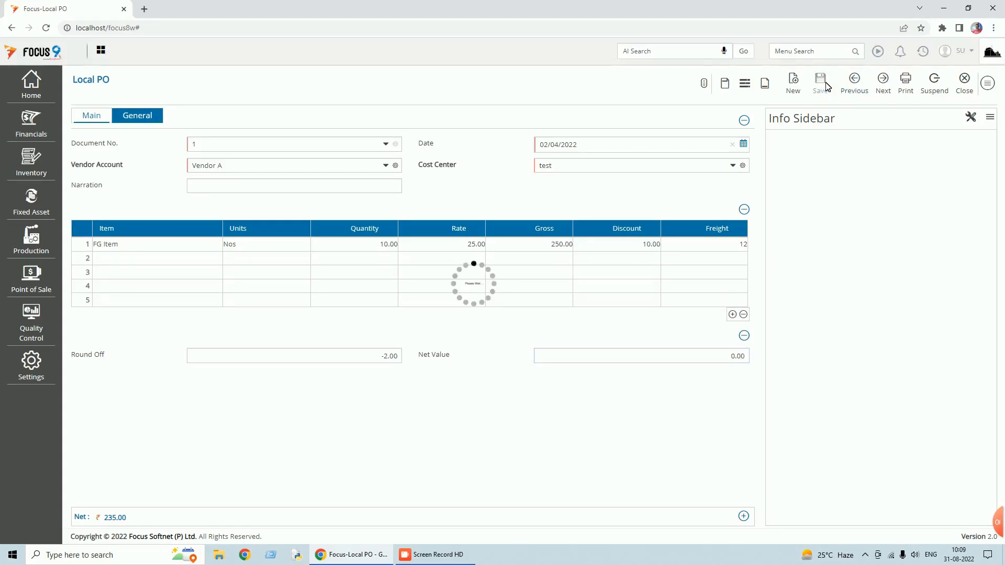
click(859, 88)
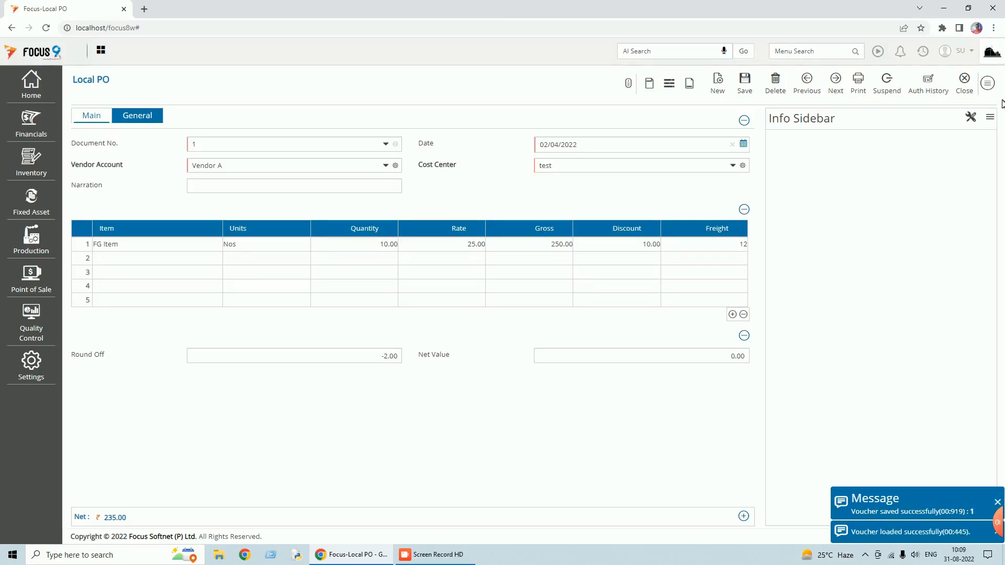
- Open the details of the Net Value footer field in the Local PO edit screen settings
click(987, 83)
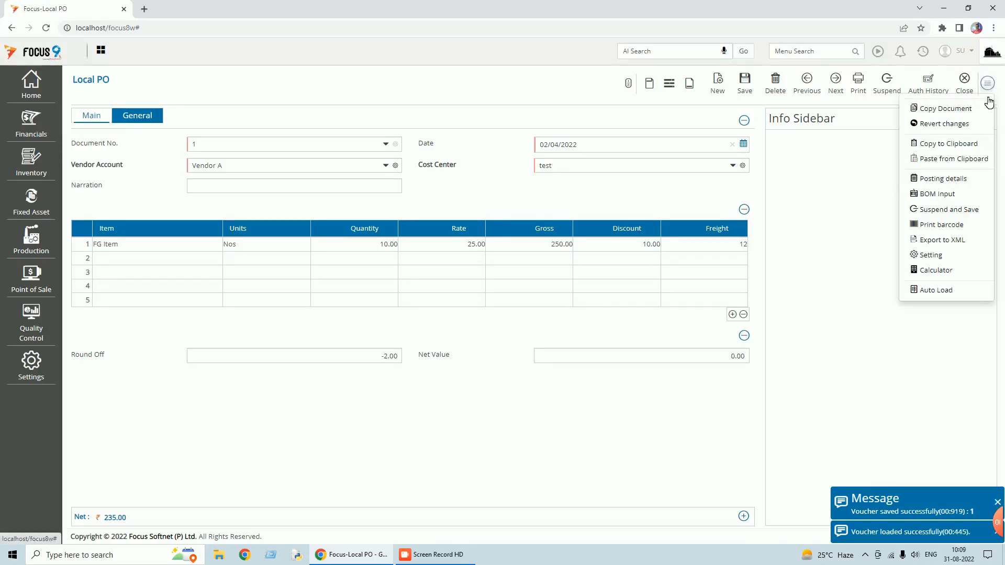
click(932, 261)
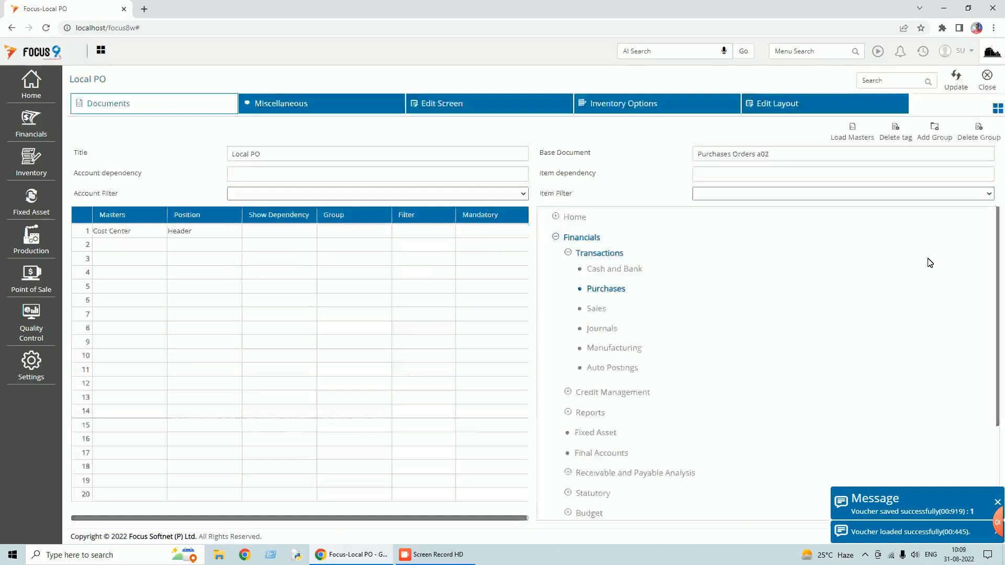
click(457, 109)
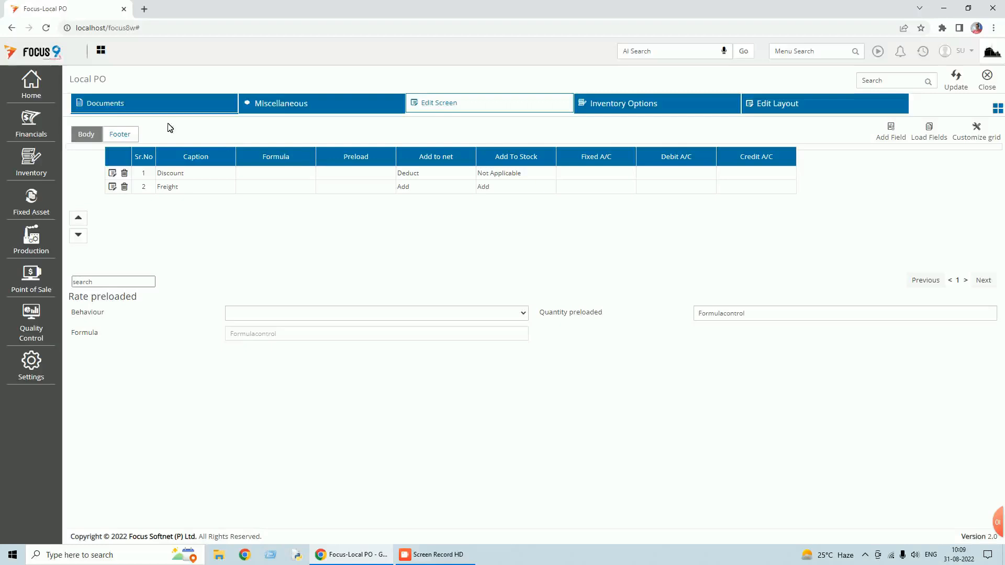
click(119, 134)
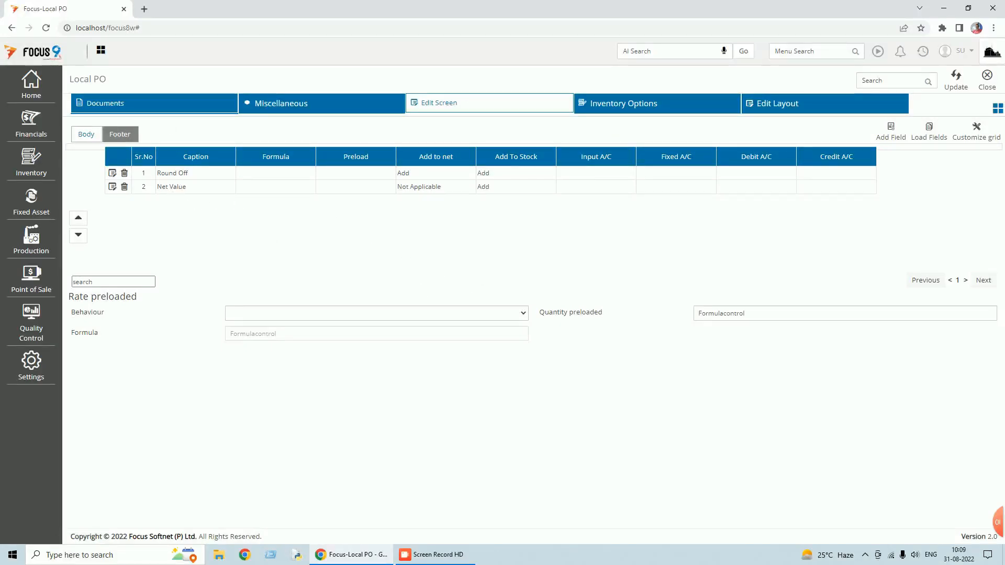
click(112, 187)
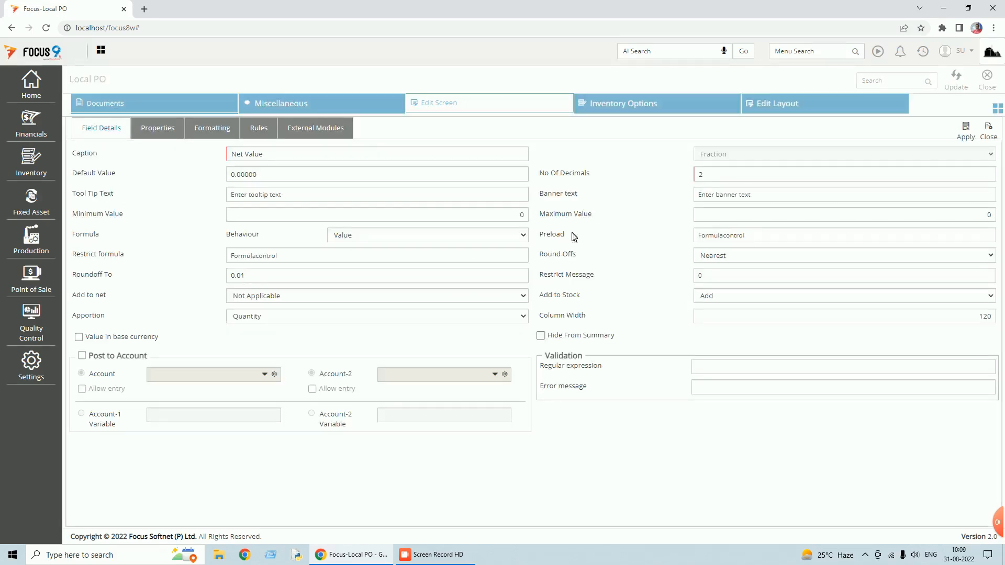
- Look up the formula variables for gross, discount and freight in the Net Value preload formula editor, and close it without a formula
click(845, 235)
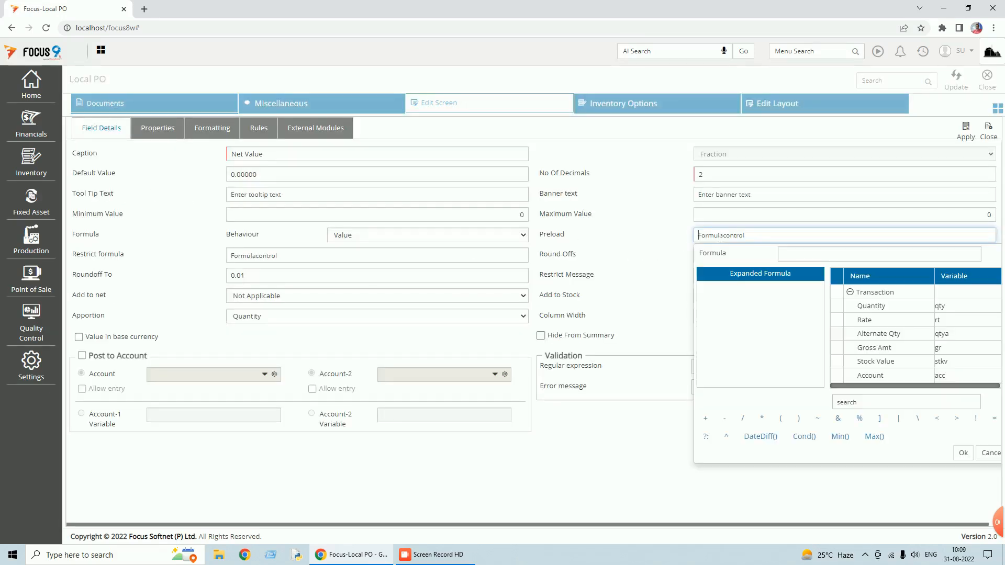
click(866, 402)
text(gros)
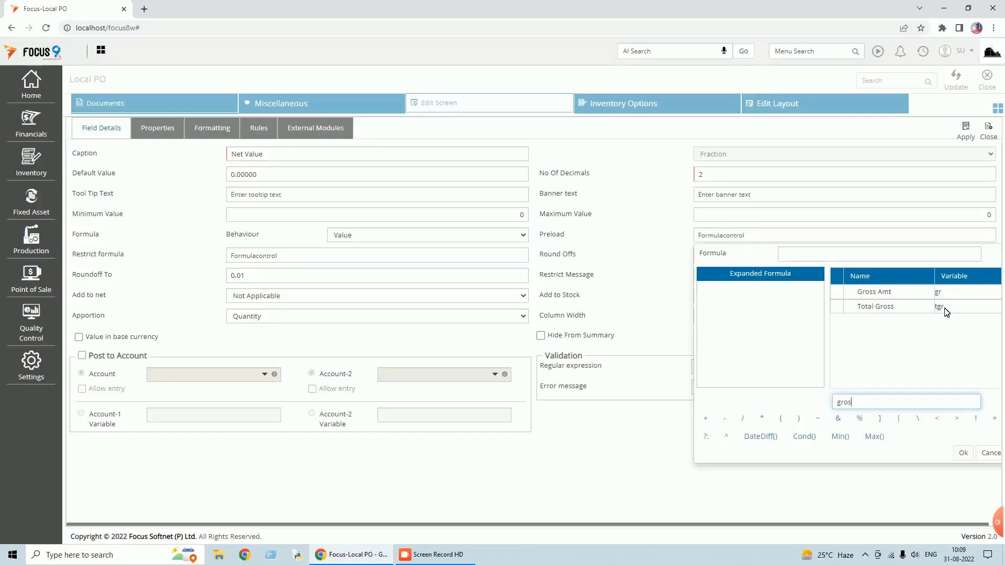
key(BackSpace)
key(BackSpace)
key(BackSpace)
text(disc)
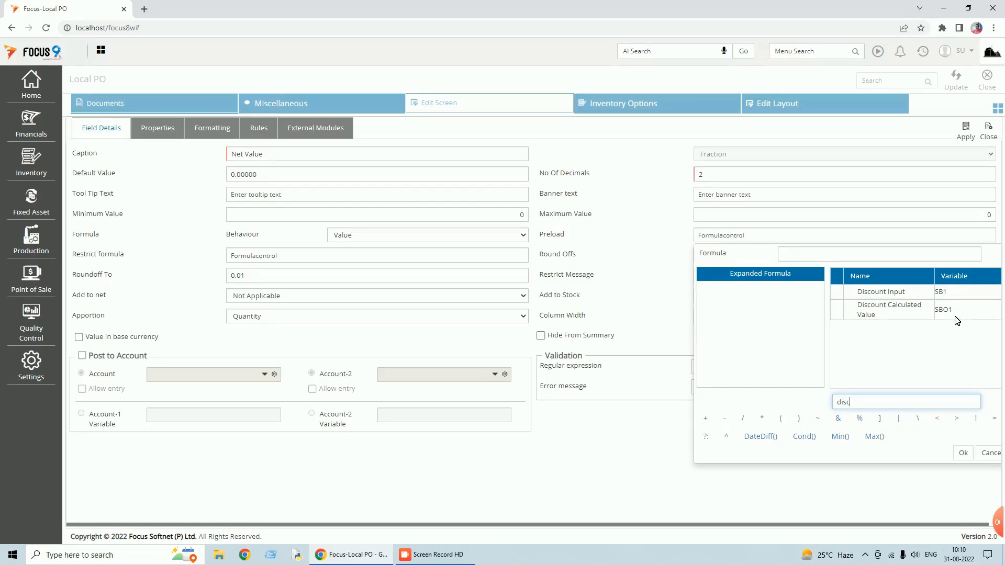
key(BackSpace)
key(BackSpace)
key(BackSpace)
text(fr)
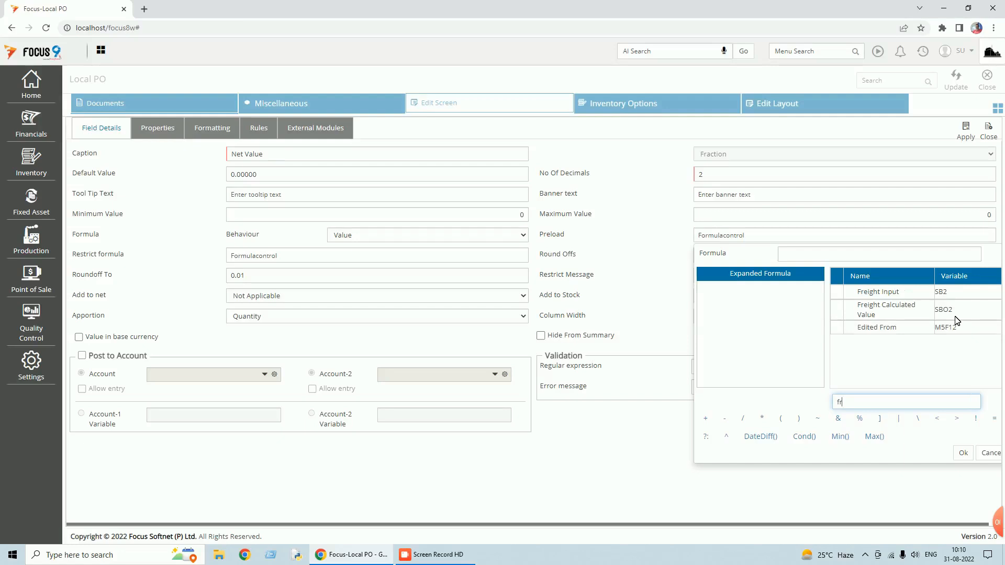
text(ei)
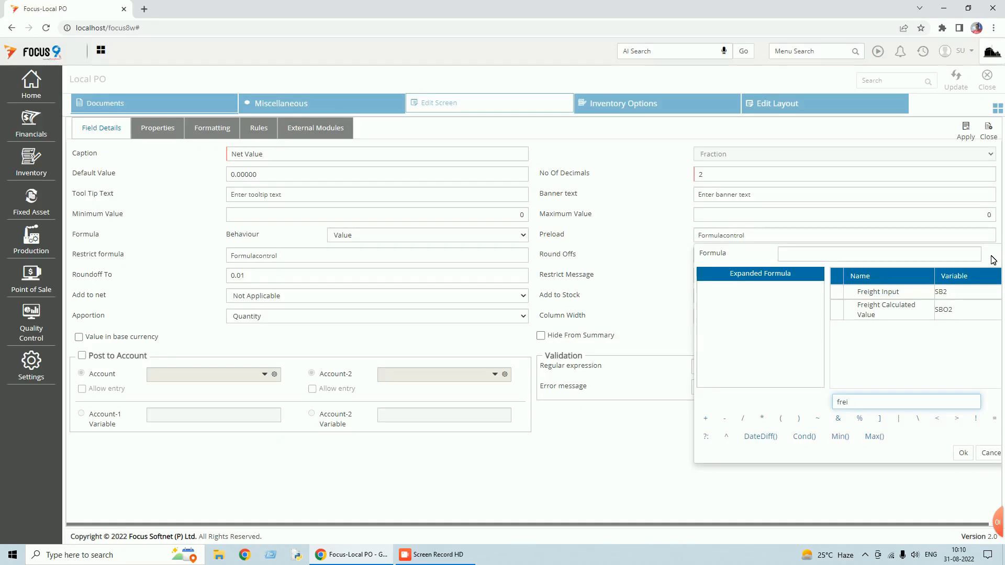
key(Tab)
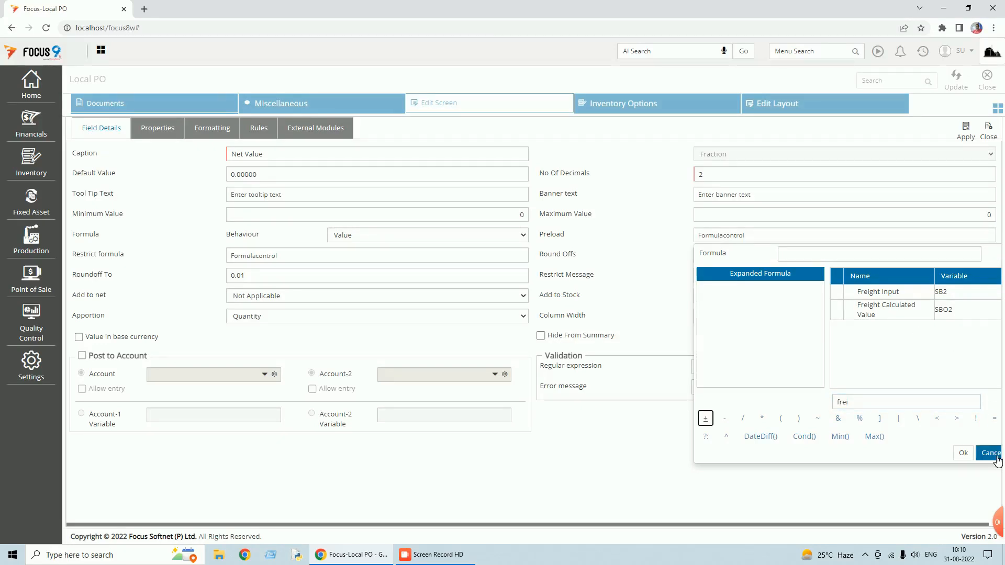
click(991, 453)
- Enter the gross, discount and freight part of the Net Value preload formula as &TGR+TSBO1+TSBO2+
click(726, 237)
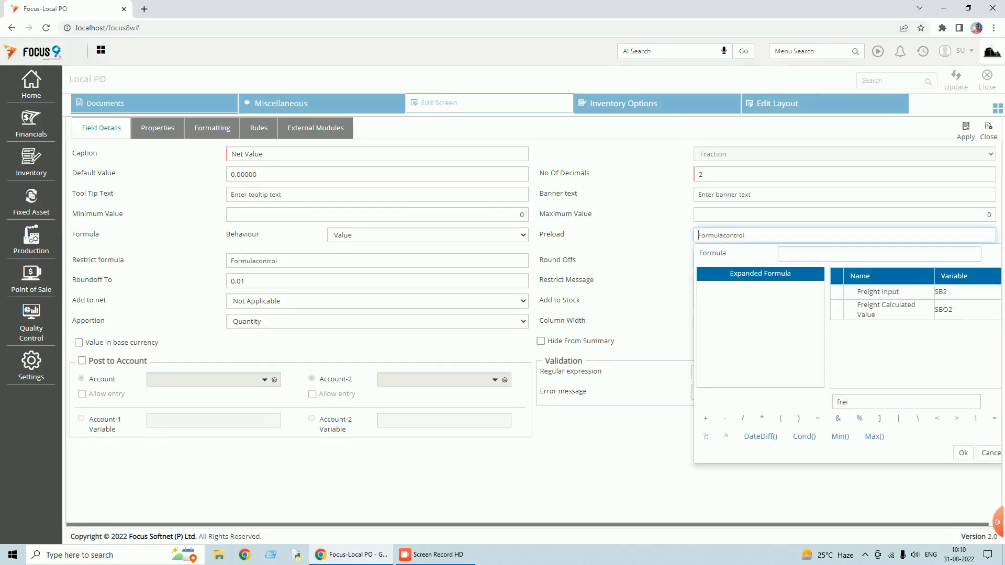
text(&TGR)
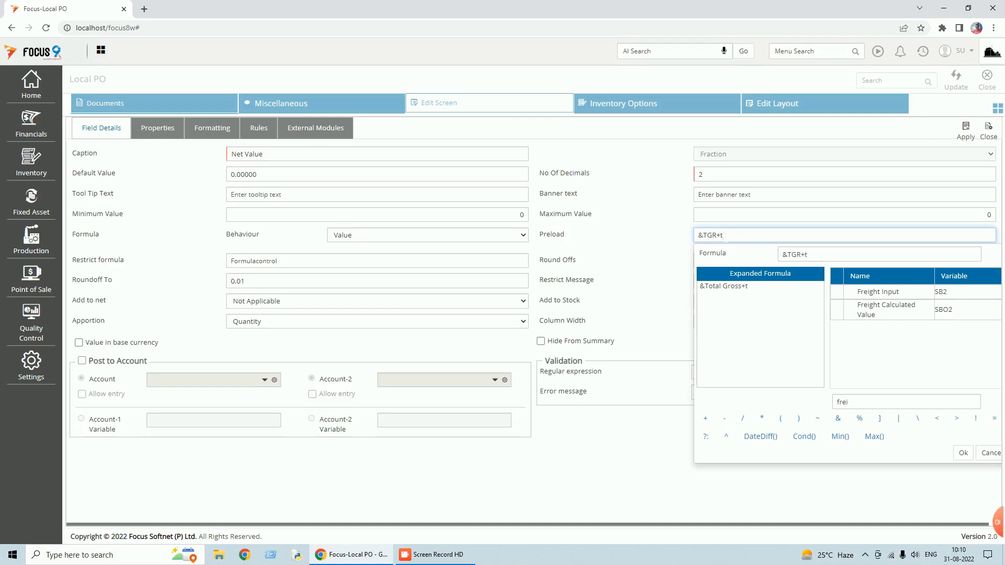
text(+TSBO1+SB)
key(BackSpace)
text(TSBO2)
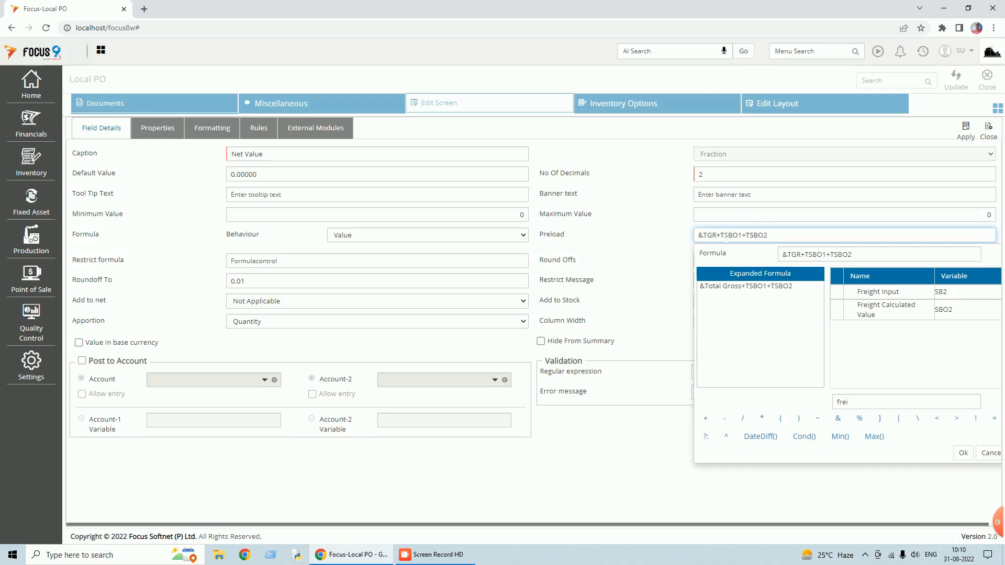
text(+)
- Find the Round Off calculated value variable, append SFO1 to the Net Value preload formula and accept the formula
drag(859, 402, 799, 404)
text(R)
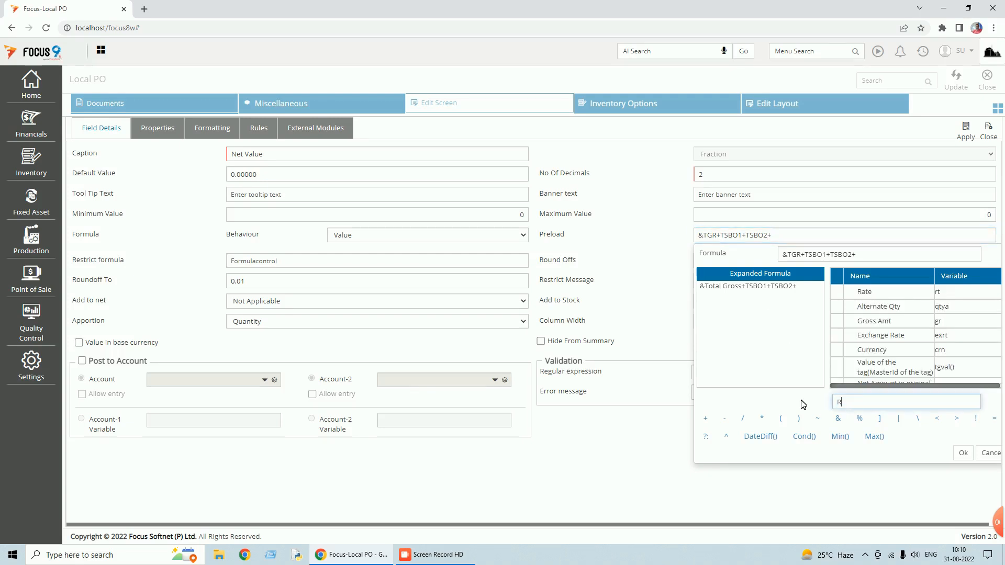
text(OUND)
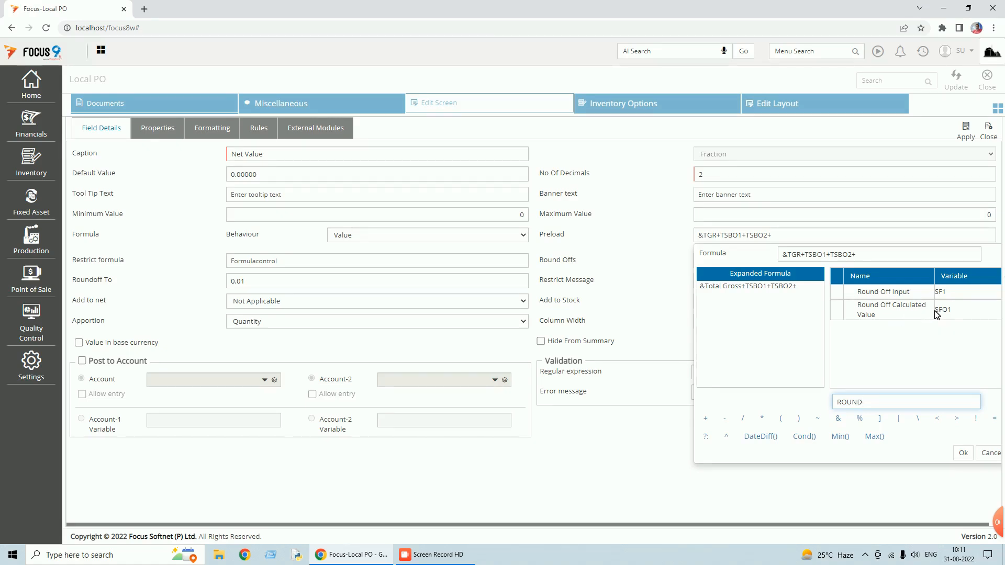
click(880, 256)
text(SF)
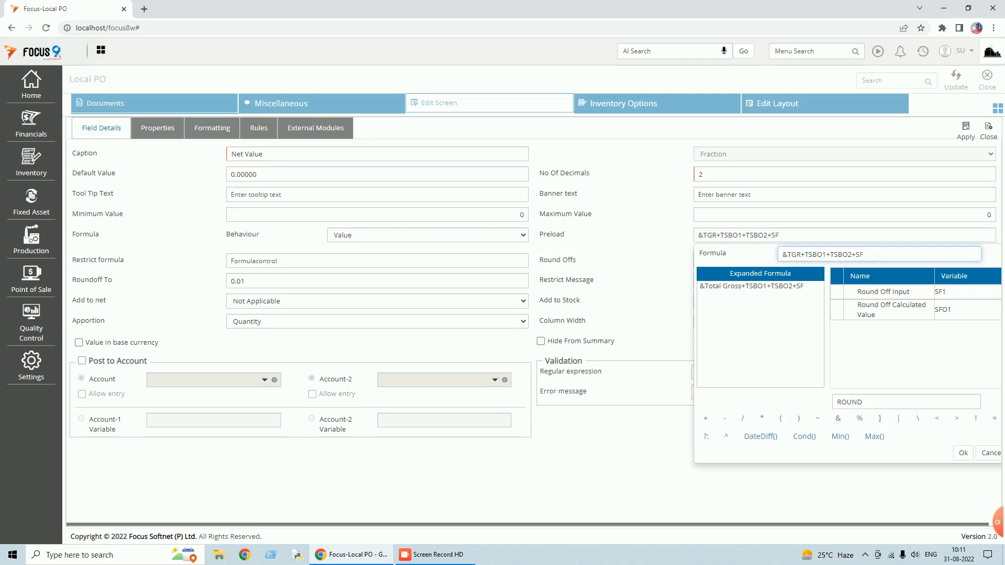
text(O1)
click(964, 454)
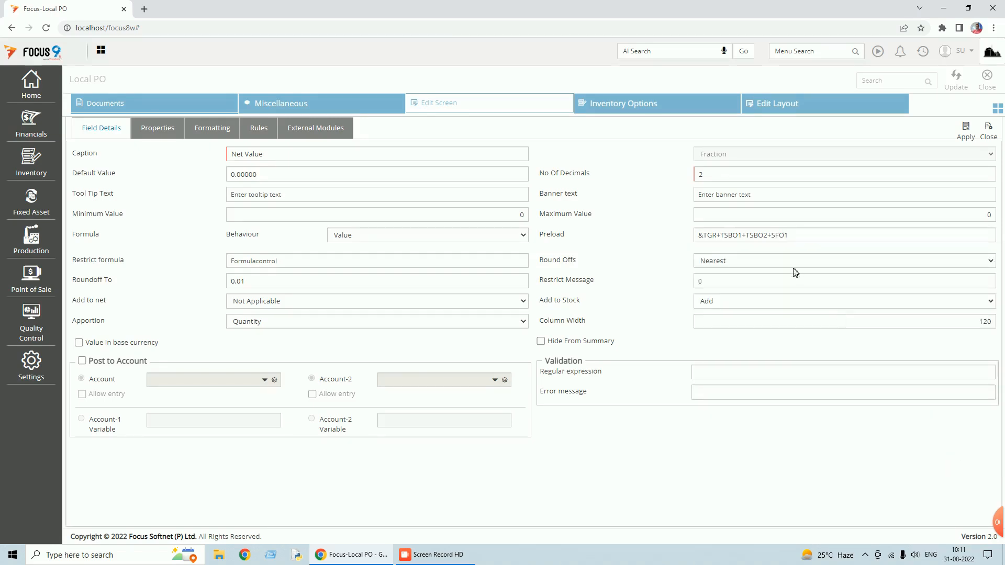
- Apply the Net Value field changes, update the Local PO document settings and close them
click(966, 137)
click(957, 85)
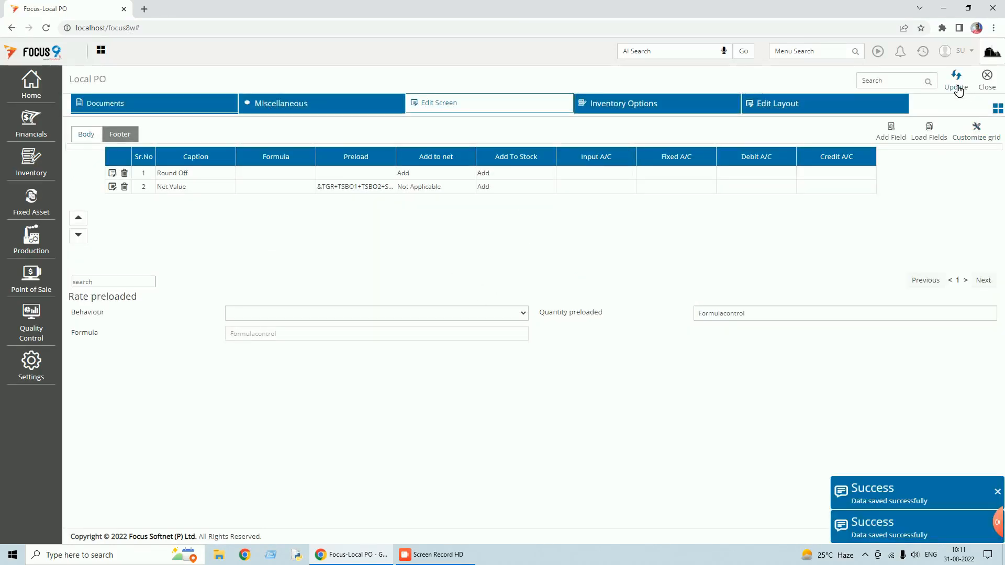
click(987, 78)
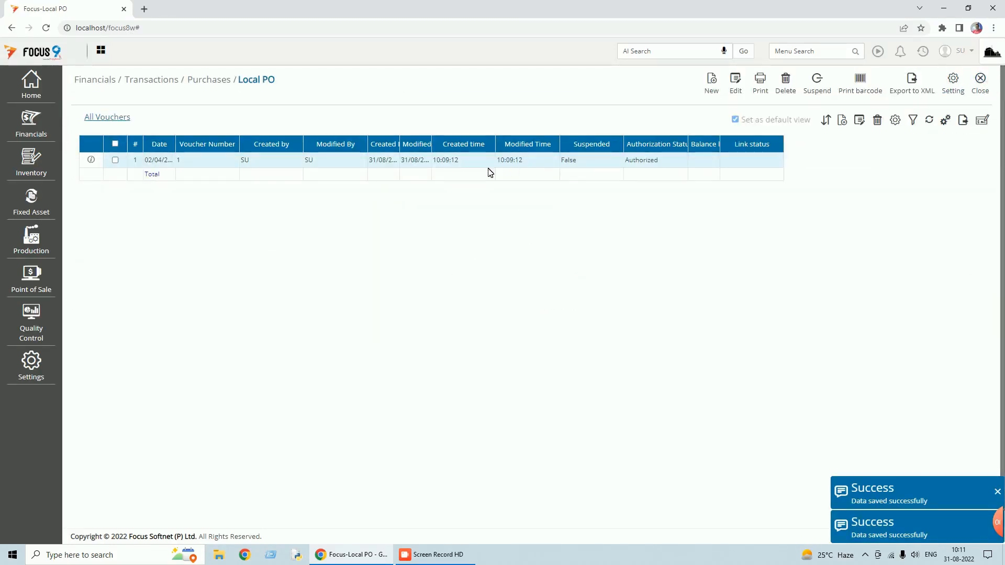
- Open the existing Local PO voucher and calculate its Net Value to compare it with the voucher's net amount
double_click(474, 162)
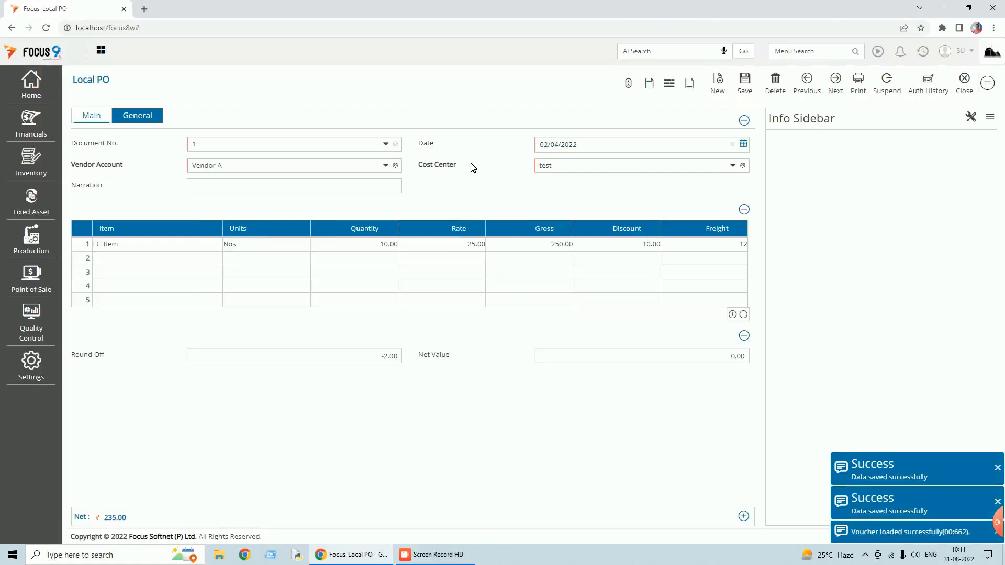
click(612, 356)
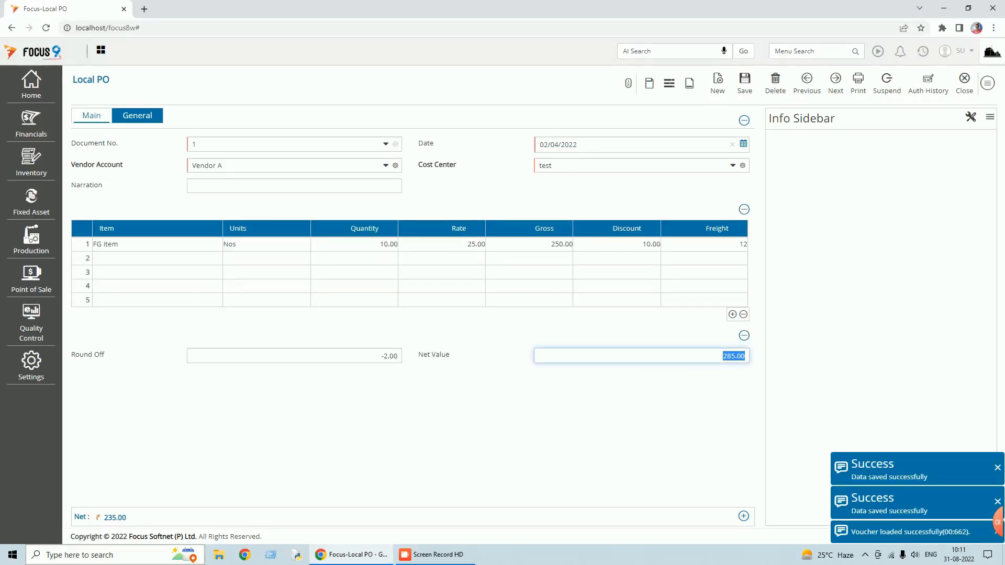
mouse_move(113, 521)
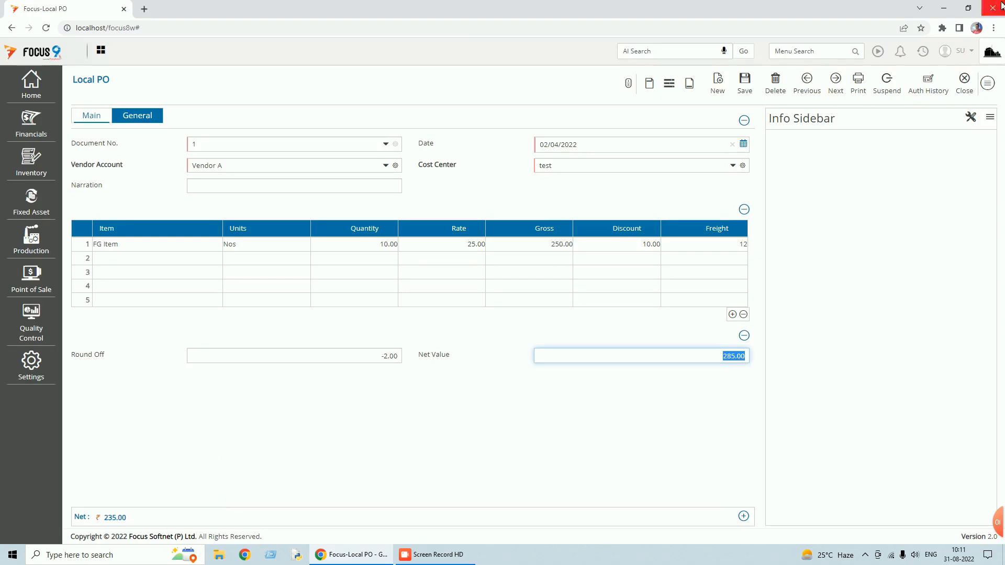
- Return to the Local PO settings, ignoring the voucher changes, and open the Net Value footer field's details
click(991, 86)
click(926, 255)
click(555, 98)
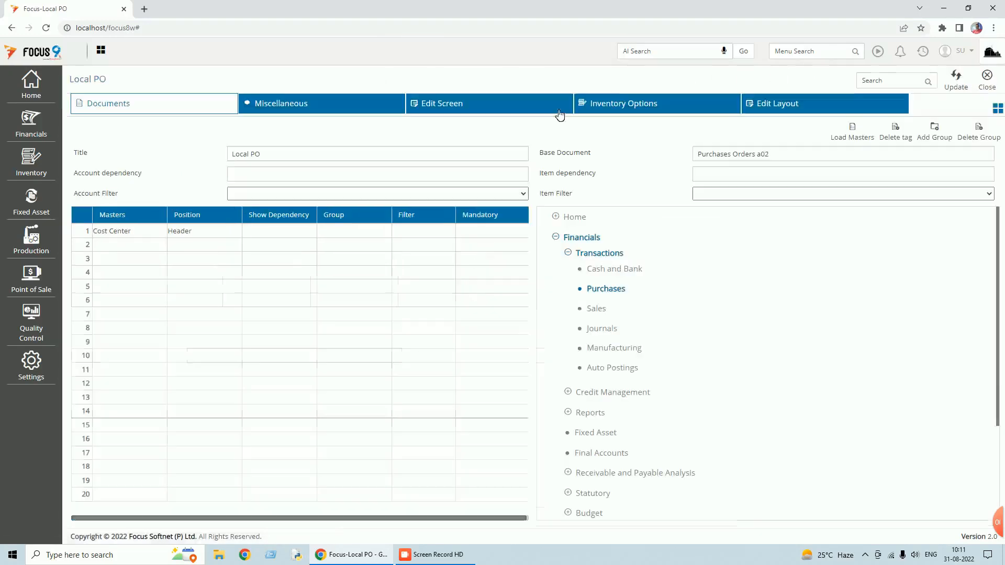
click(477, 114)
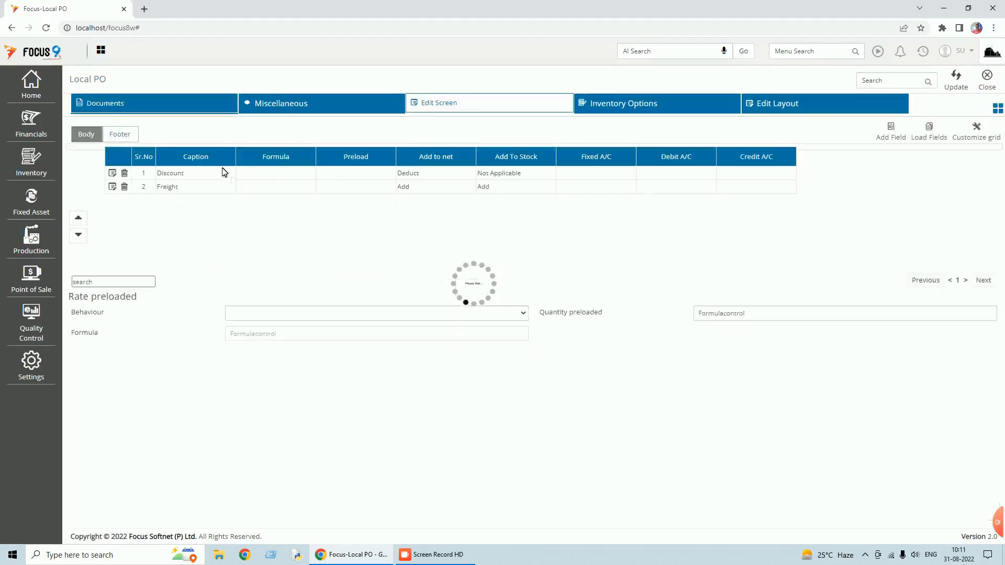
click(119, 135)
click(122, 187)
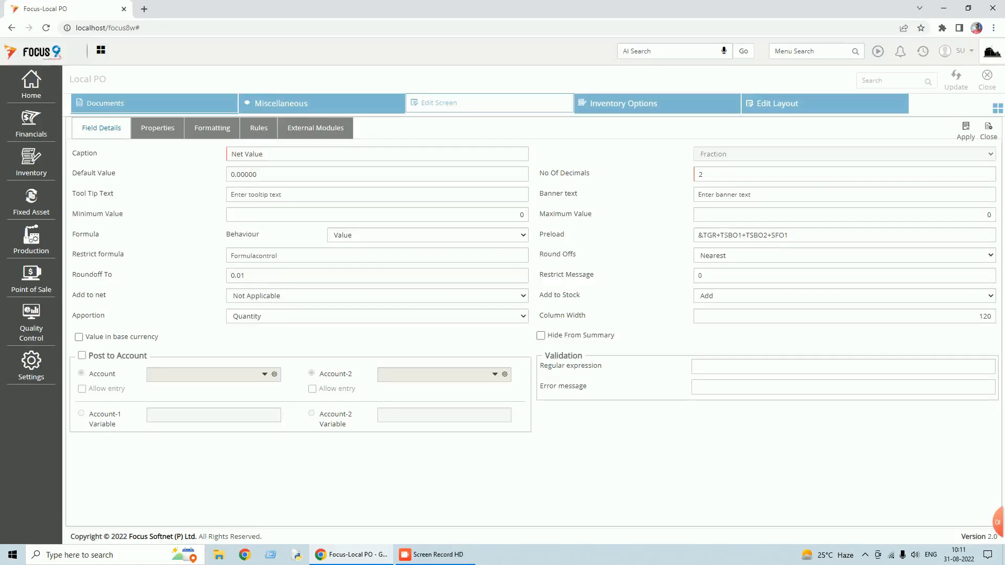
- Change the Net Value preload formula to &TGR-TSBO1+TSBO2+SFO1, then save and close the Local PO settings
click(722, 230)
key(BackSpace)
text(-)
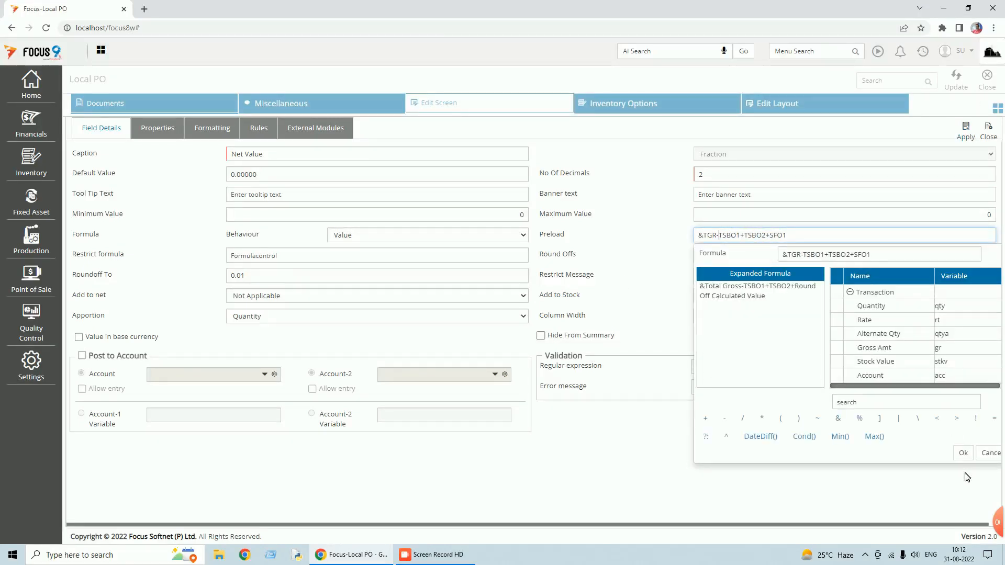
click(963, 454)
click(966, 131)
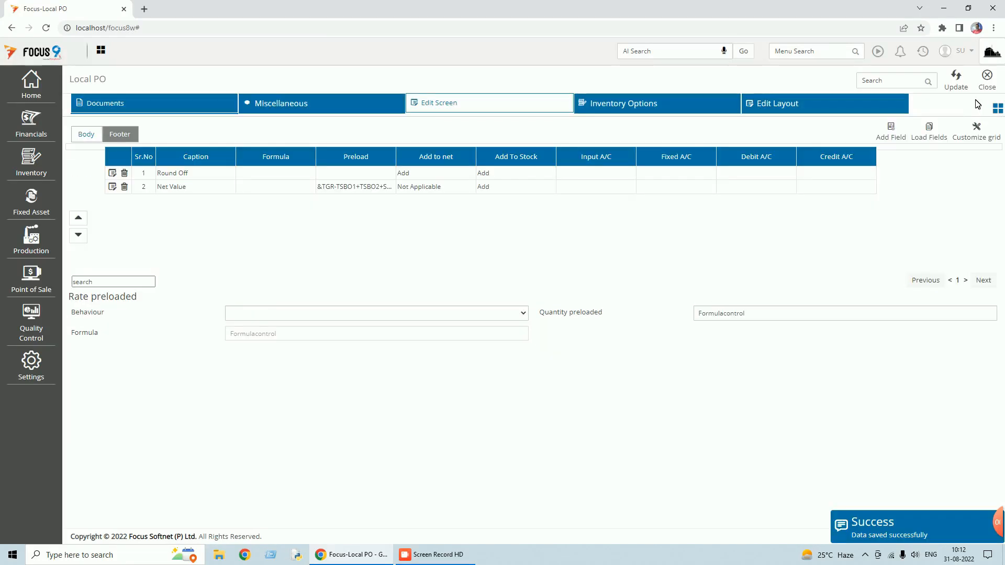
click(988, 90)
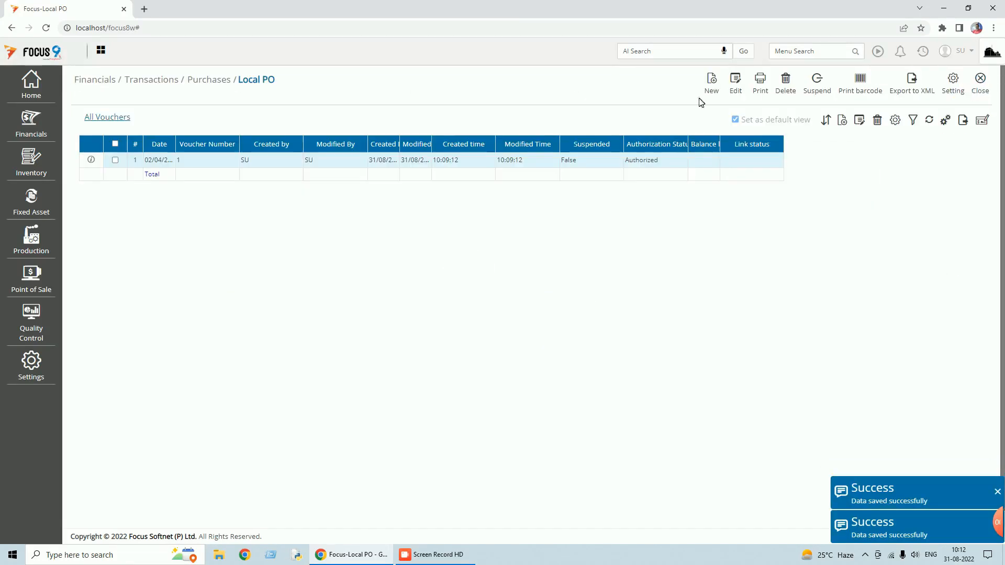
- Reopen the Local PO voucher and recalculate Net Value to check the corrected formula against the net amount
double_click(457, 160)
click(636, 356)
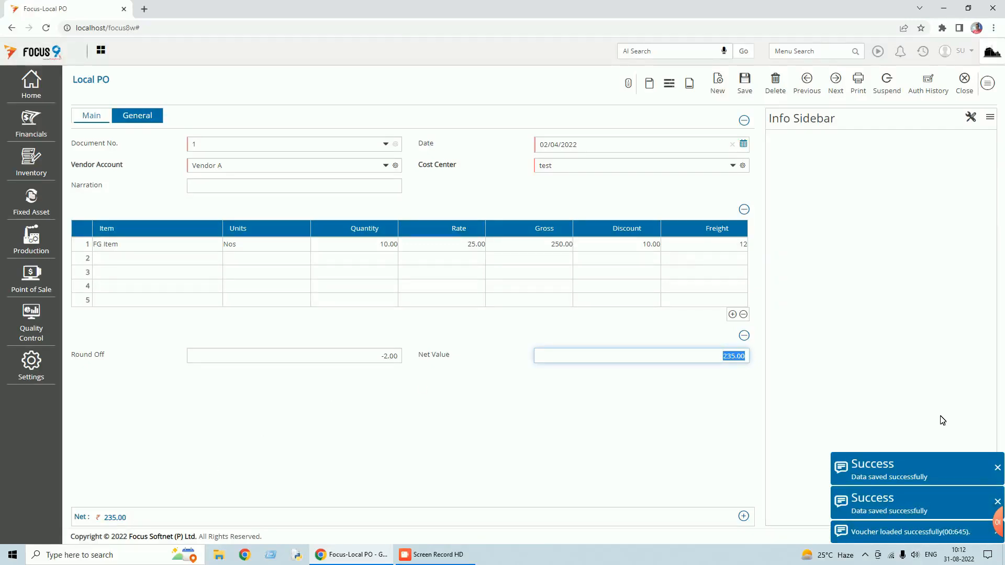
click(998, 468)
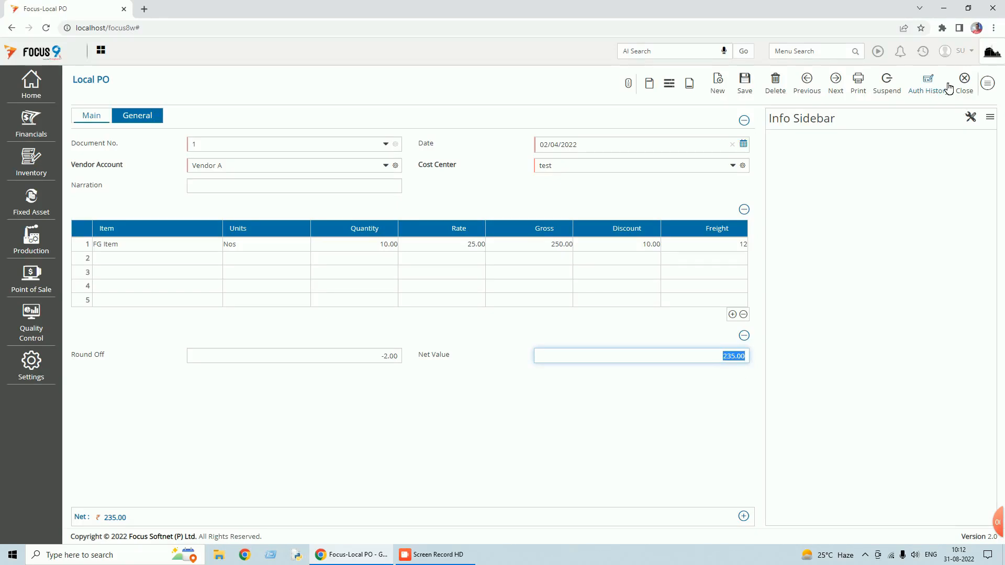
- Discard the voucher changes and open the body field list in the Local PO edit screen settings
click(992, 88)
click(931, 255)
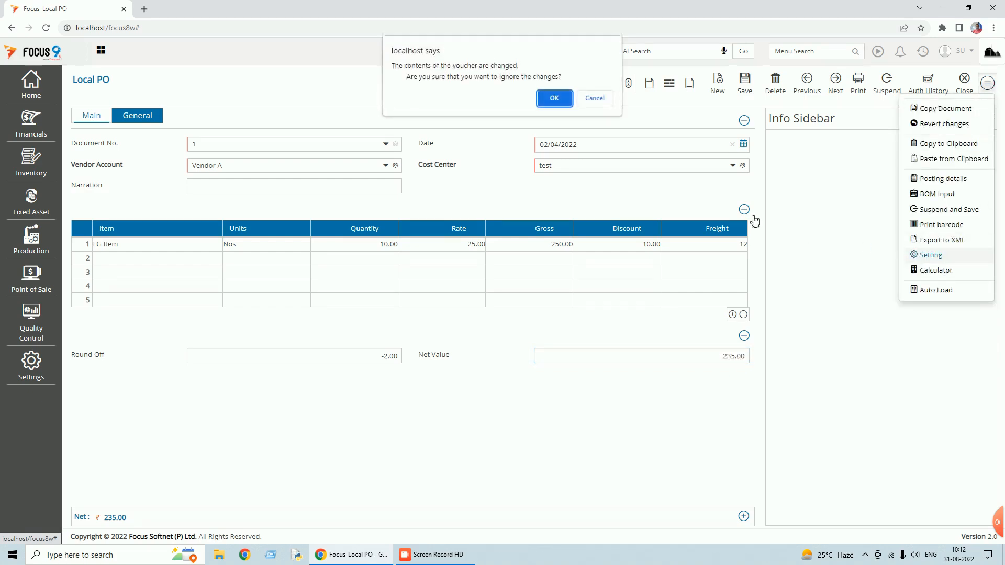
click(554, 99)
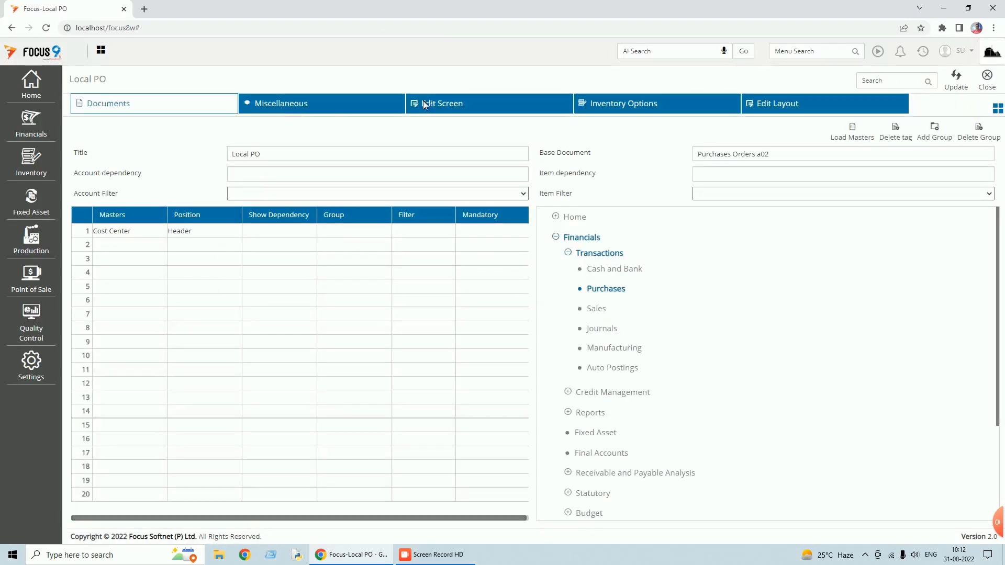
click(424, 103)
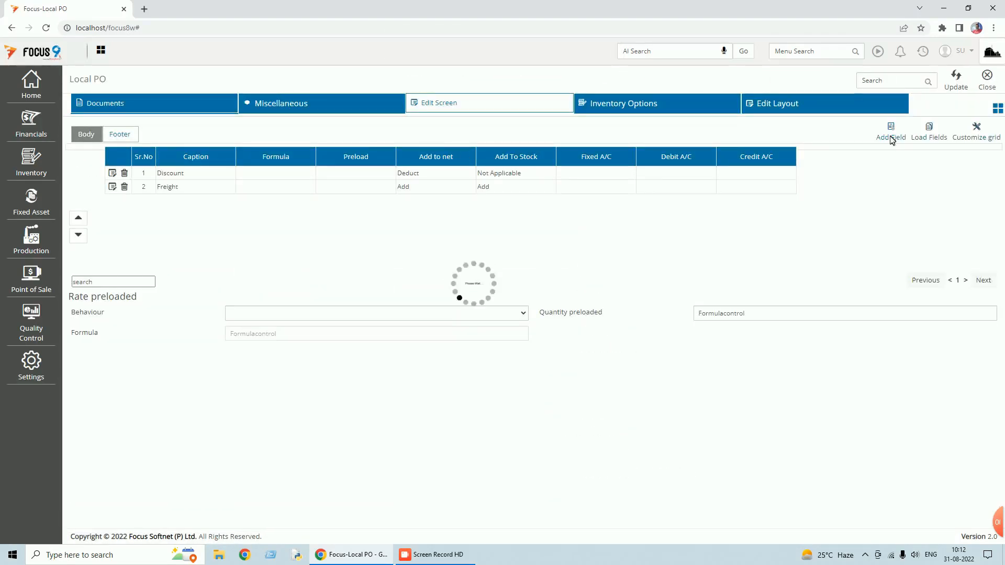
- Add a new body field with the caption Line Total
click(892, 138)
click(275, 153)
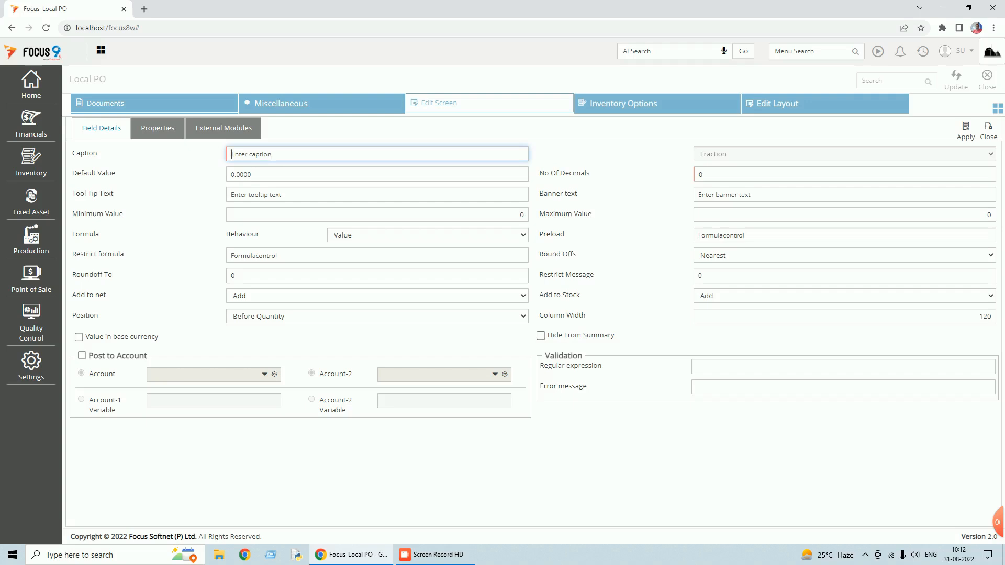
text(Line Total)
key(Tab)
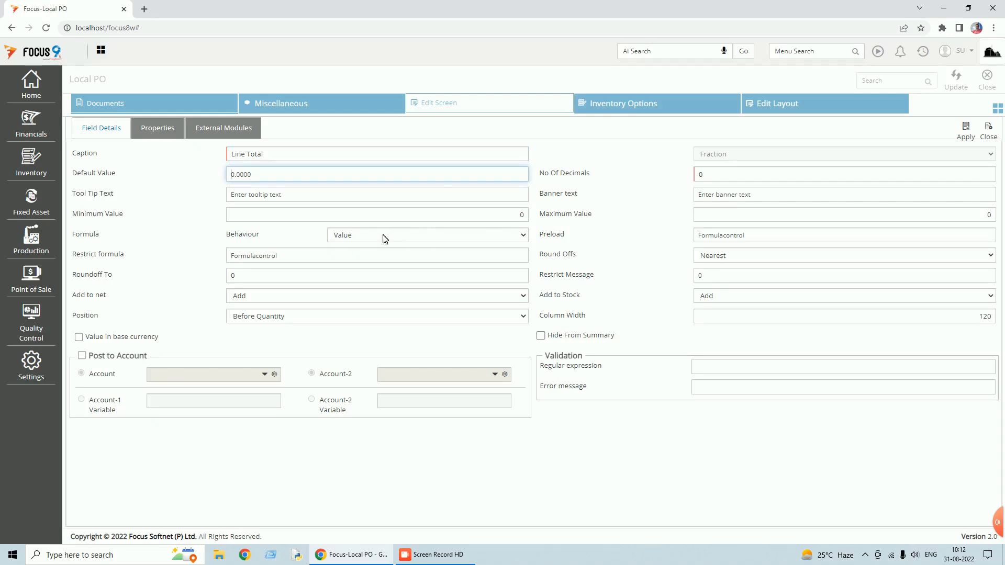
- Configure Line Total with Value behaviour, Add to net Not Applicable and position After Gross
click(377, 237)
click(343, 248)
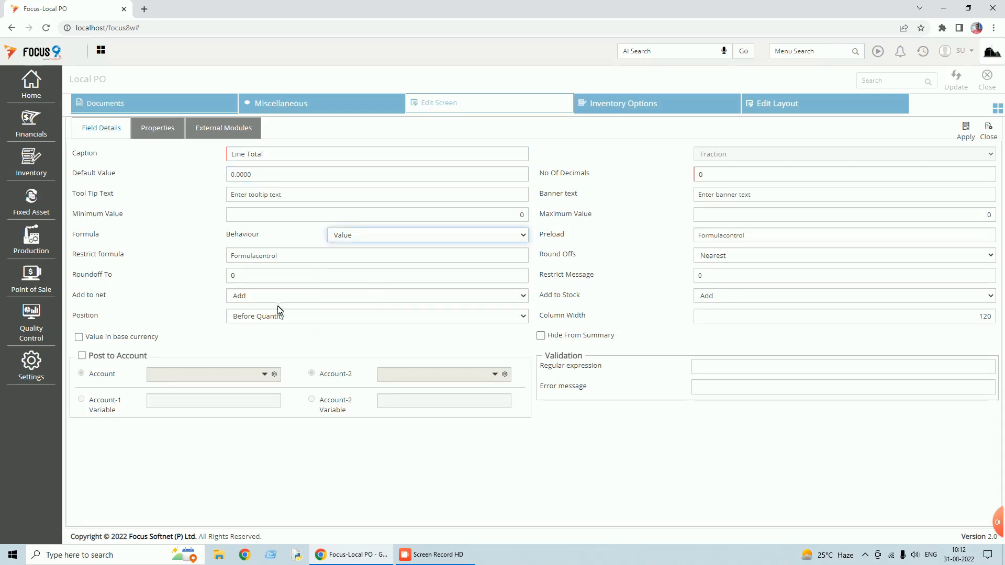
click(280, 298)
click(269, 329)
click(306, 318)
click(276, 360)
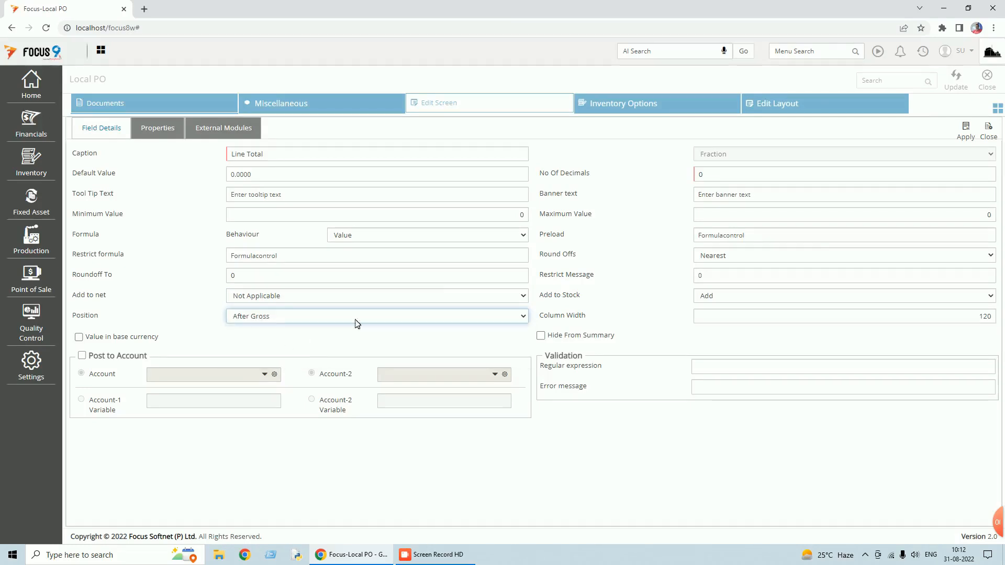
- Enter &gr-sbo1+sbo2 as the Line Total preload formula and accept it
click(700, 236)
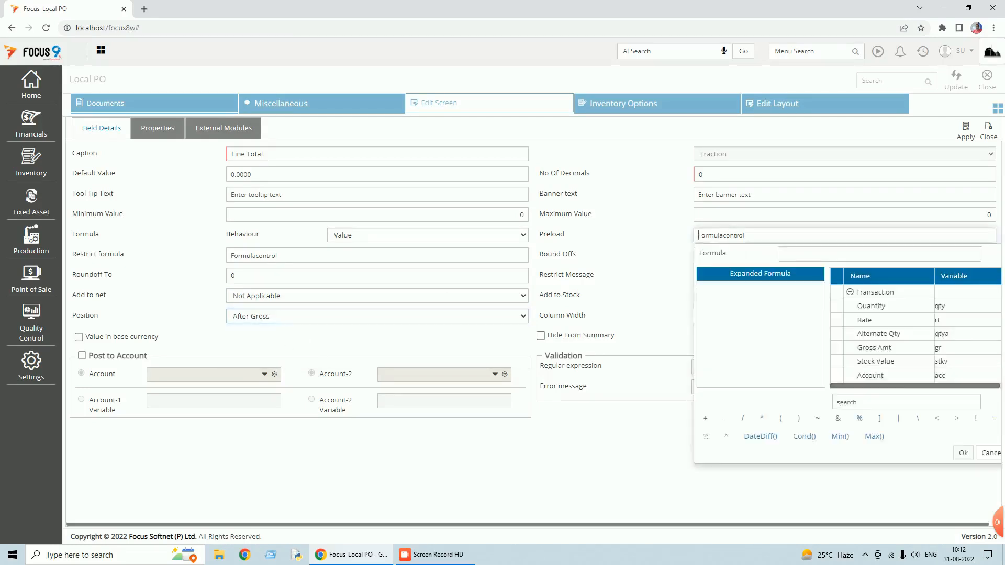
text(&)
text(gr)
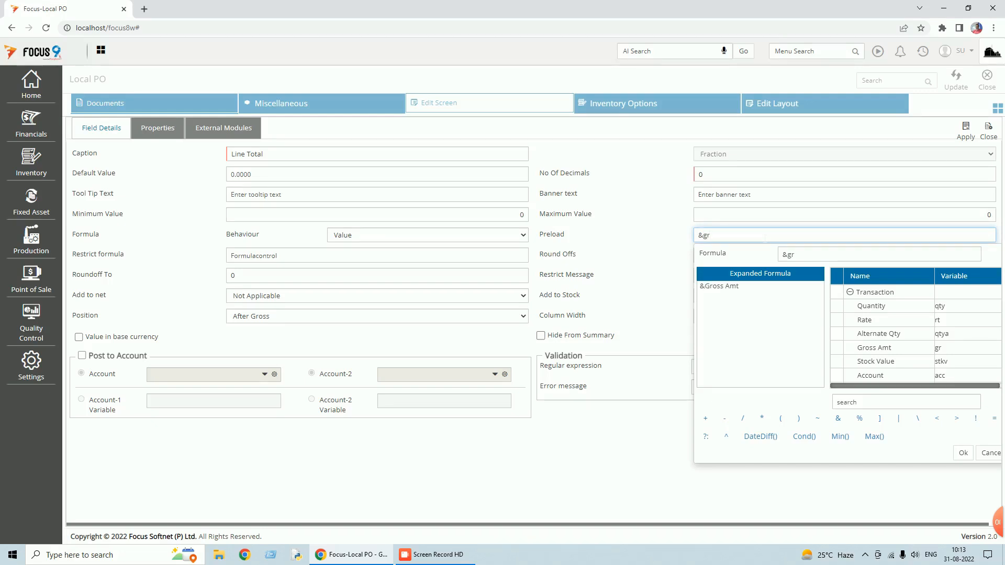
text(-sbo1+)
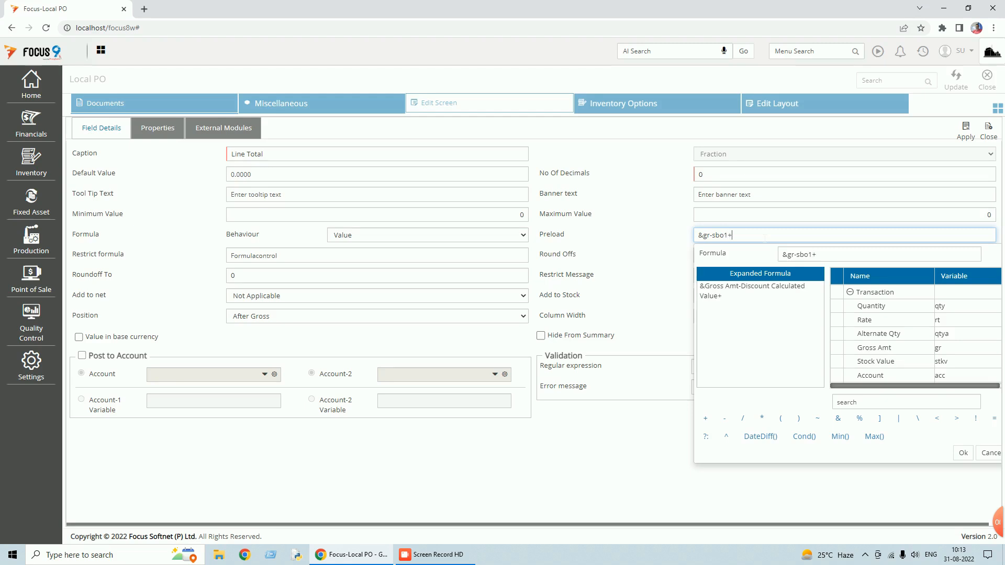
text(sbo2)
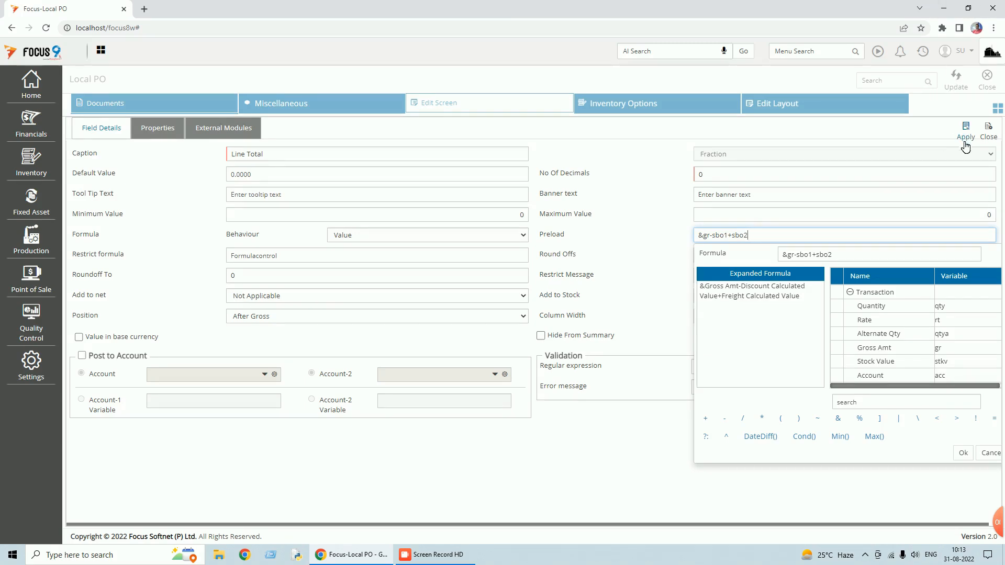
click(964, 453)
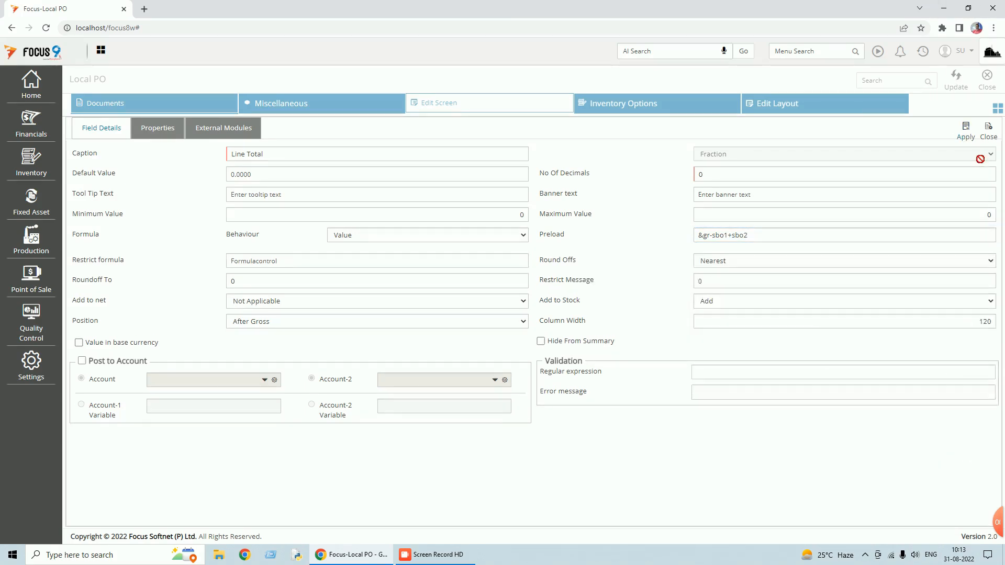
- Apply the Line Total field, update the Local PO document settings and close them
click(970, 141)
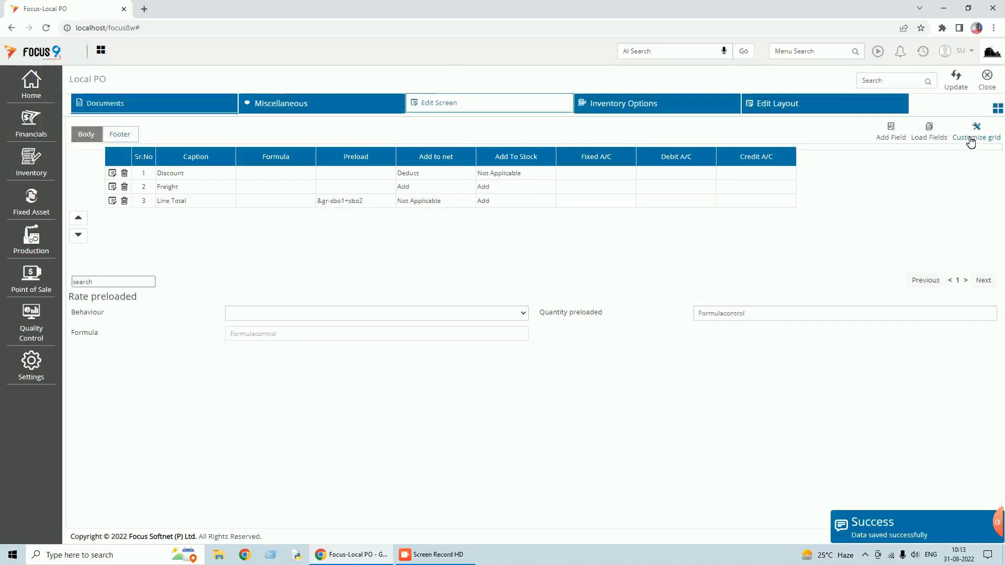
click(959, 86)
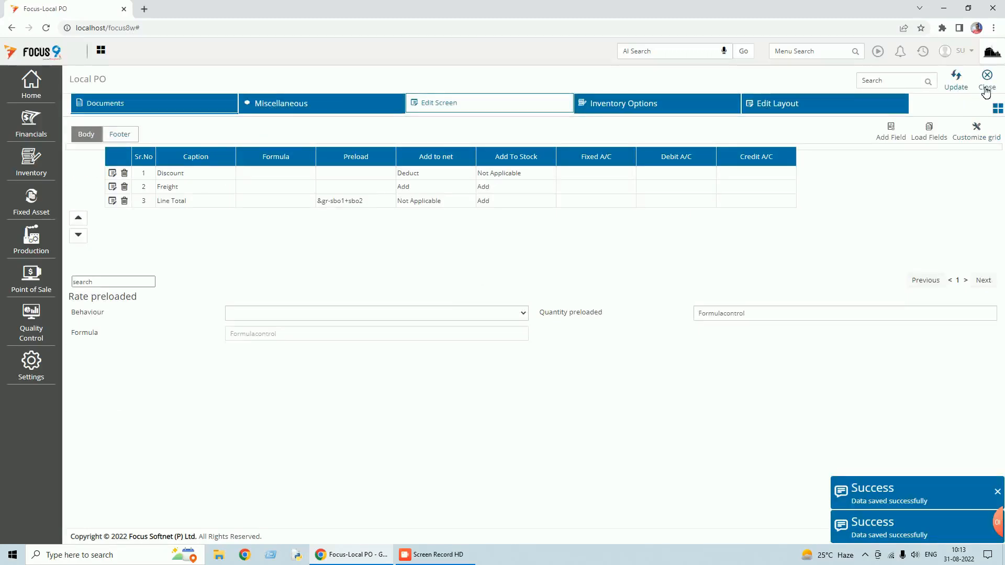
click(986, 87)
- Reopen the Local PO voucher and calculate Line Total on the FG Item row to check it against the net amount
double_click(477, 162)
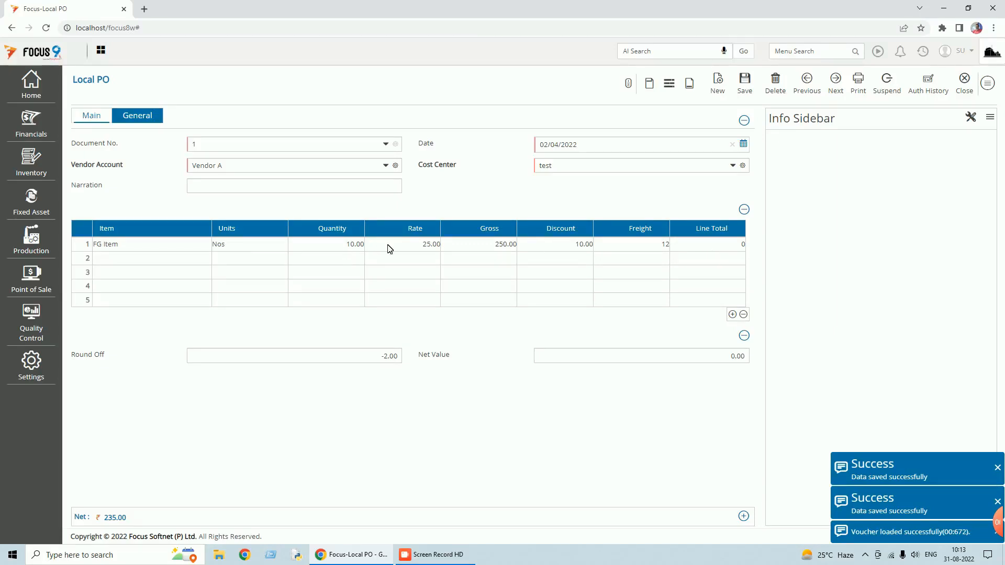
click(478, 245)
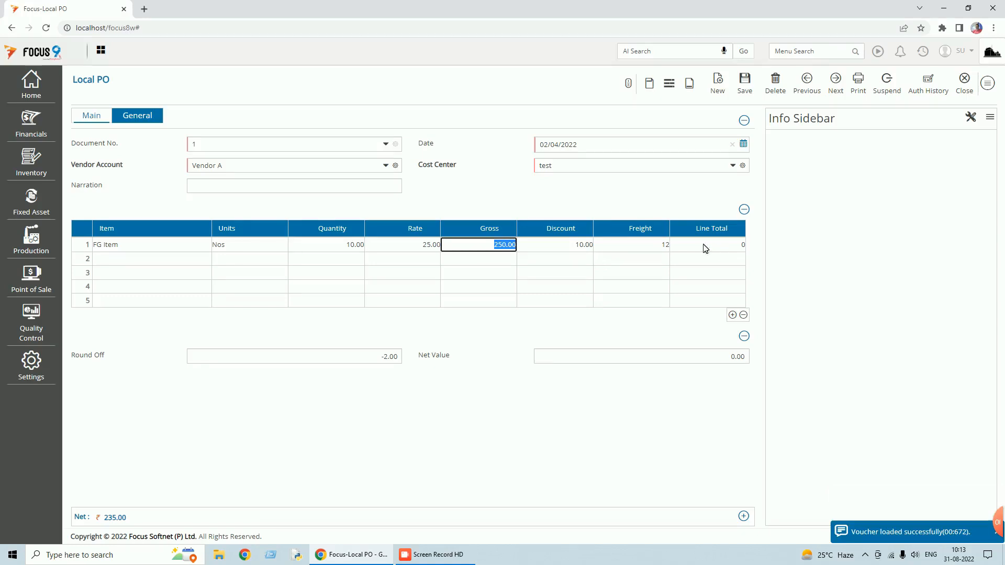
click(652, 245)
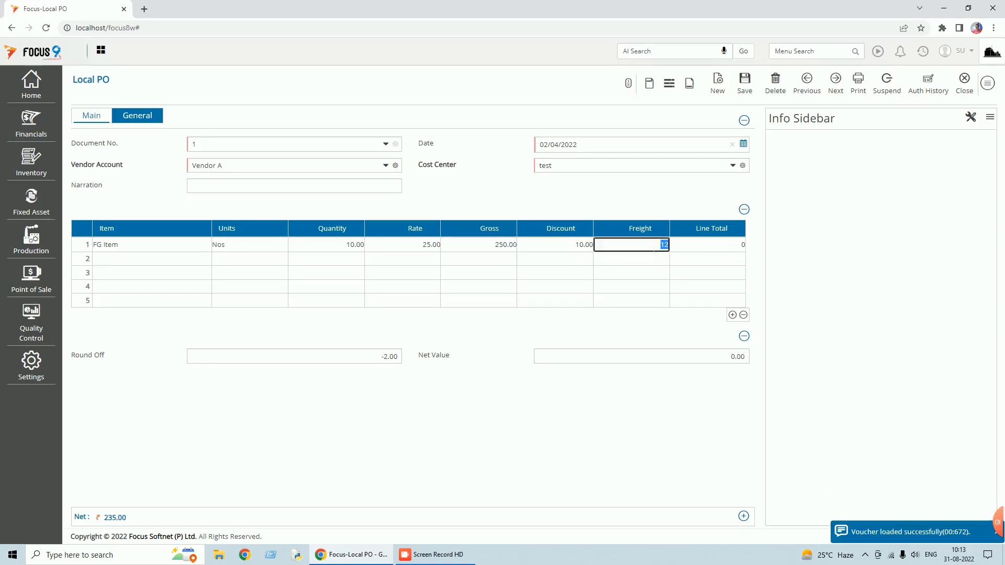
key(Tab)
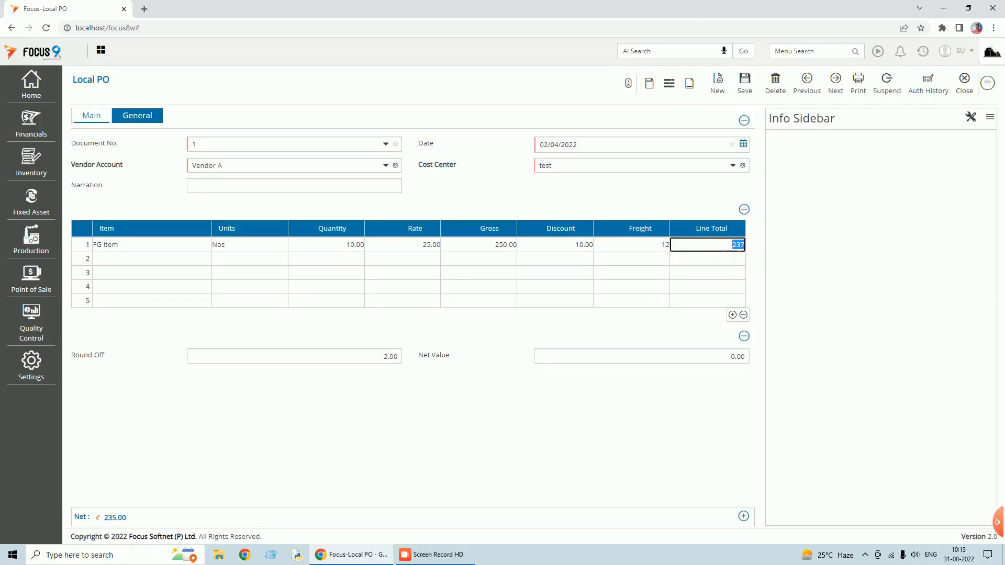
mouse_move(128, 519)
- Keep the recalculated values by saving the Local PO voucher, then reload it for review and close it
click(968, 95)
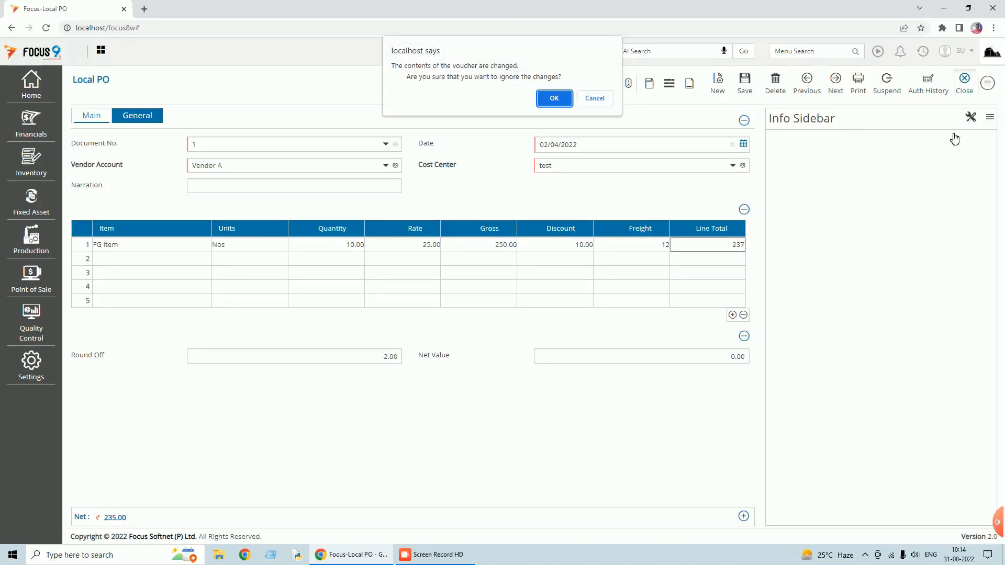
click(589, 99)
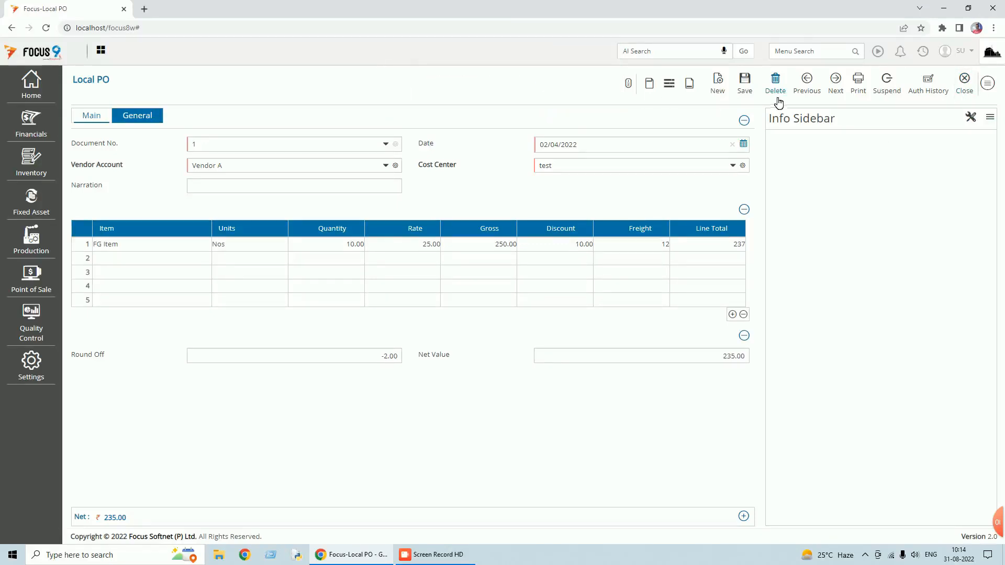
click(742, 84)
click(810, 84)
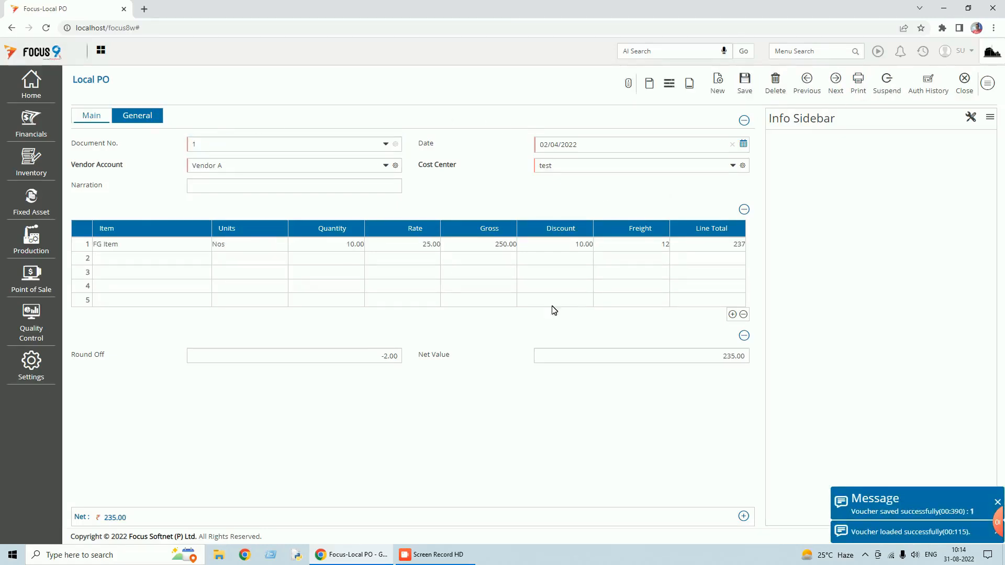
click(970, 92)
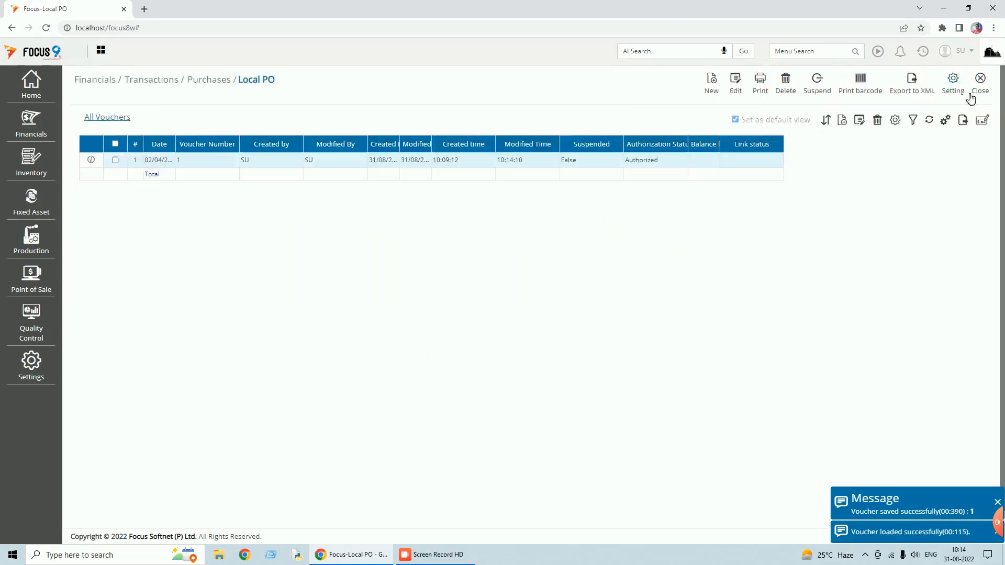
- Close the Local PO voucher list
click(991, 94)
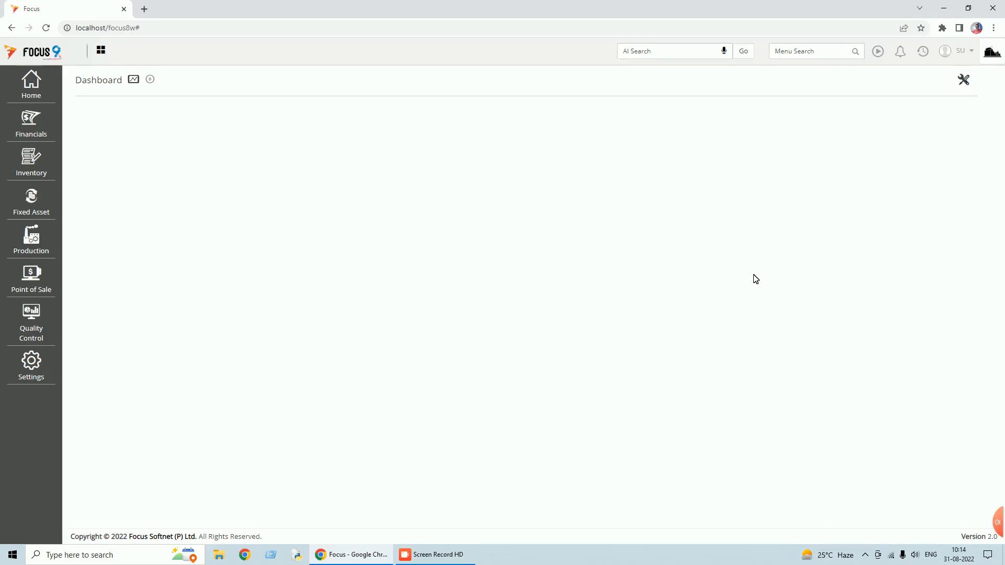
click(792, 51)
text(mrn)
key(BackSpace)
key(BackSpace)
key(BackSpace)
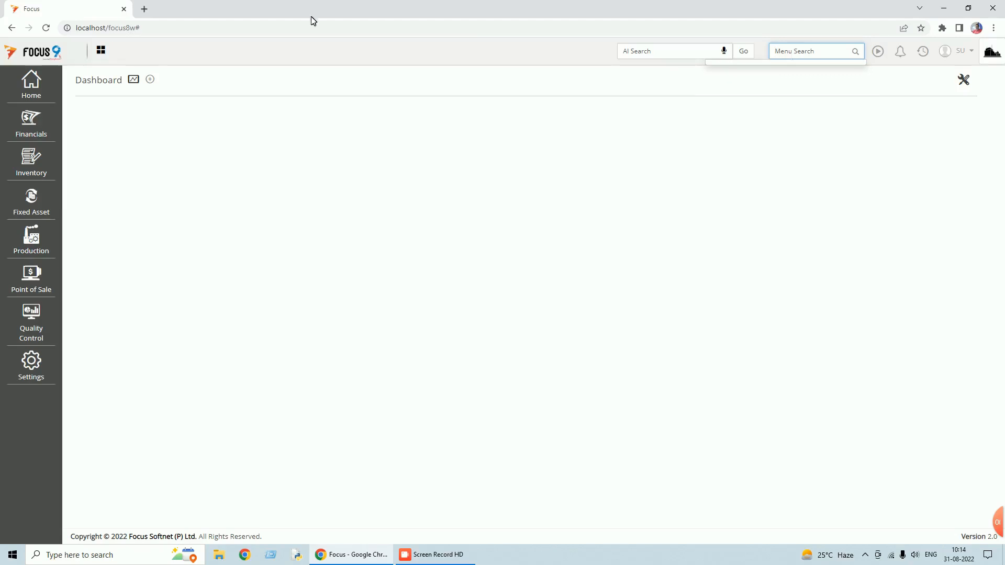
- Open the Material Receipt Notes document for customization in the transaction configuration, filtering the document list by mat
click(32, 373)
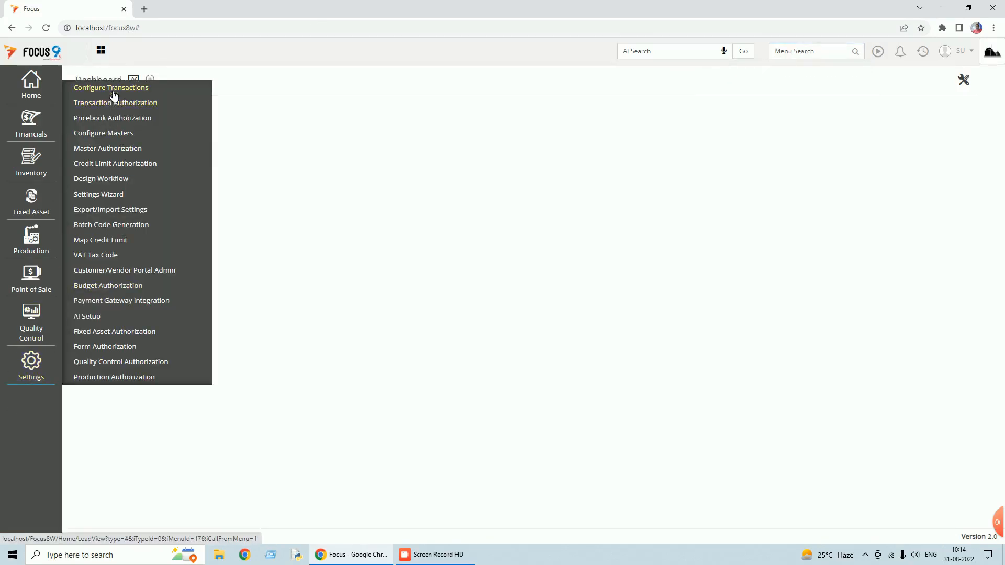
click(113, 89)
scroll(121, 301, down, 1)
scroll(121, 302, down, 1)
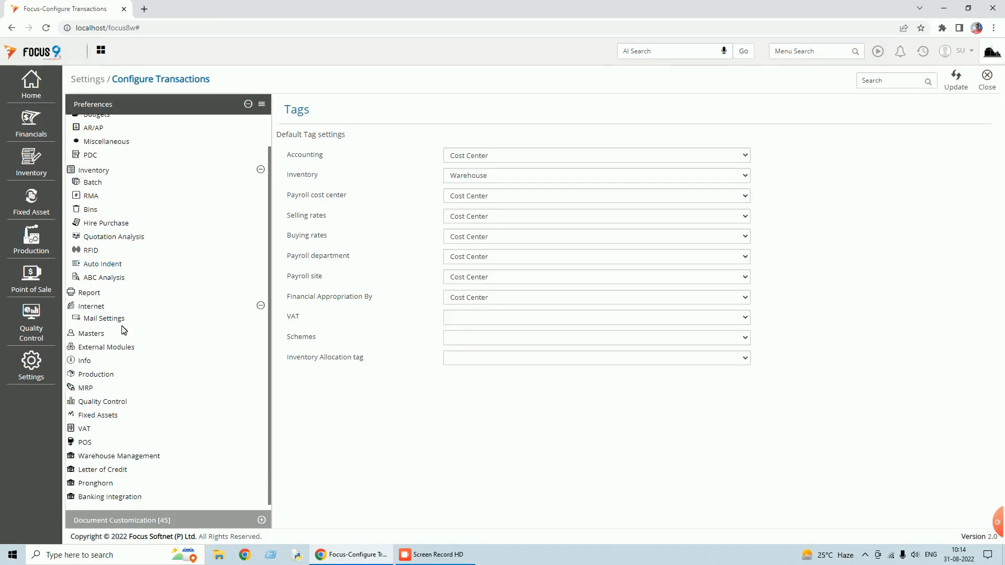
click(157, 520)
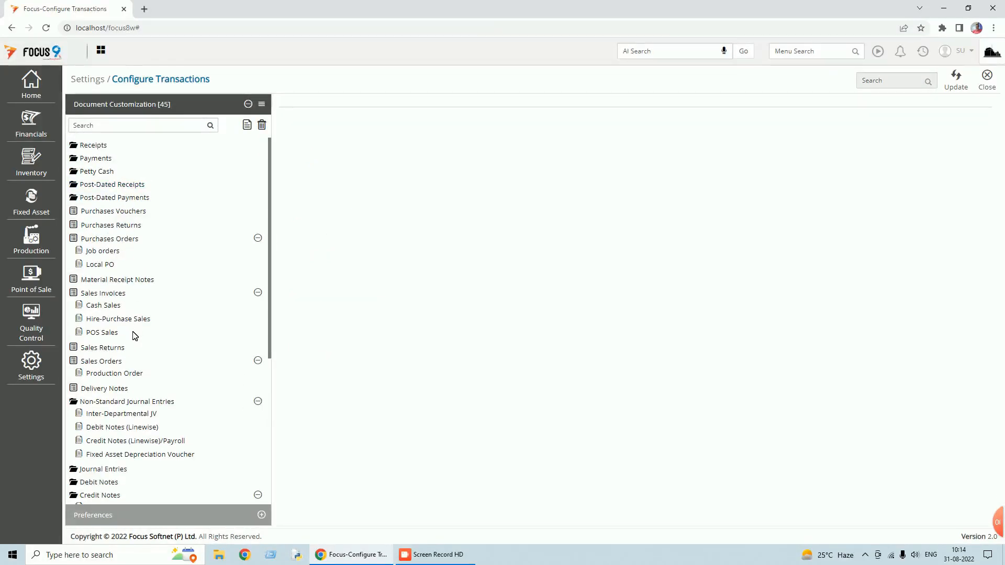
click(128, 125)
text(mat)
click(142, 148)
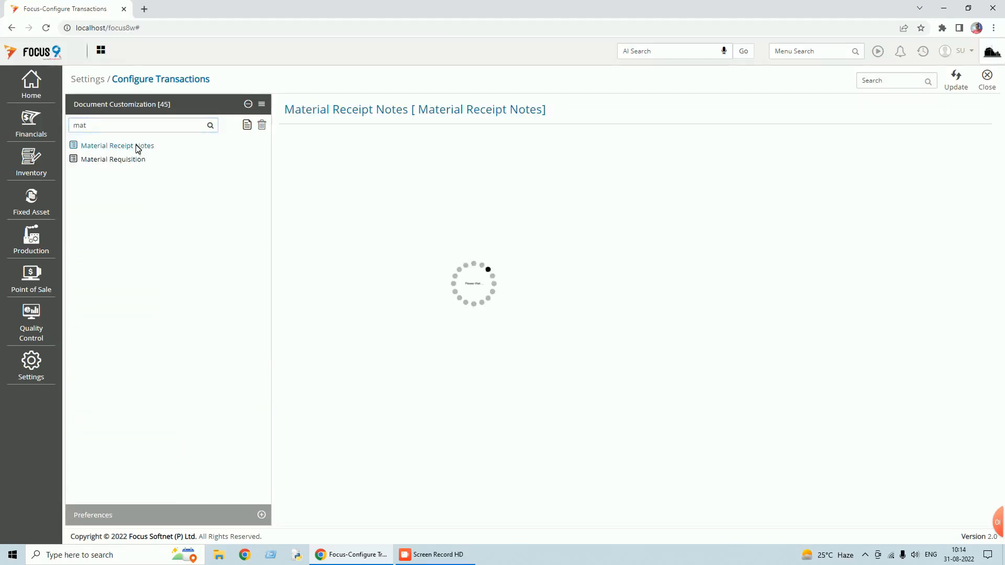
- Create a new document type based on Material Receipt Notes, titled Local MRN, and place it under Financials, Transactions, Purchases
click(248, 129)
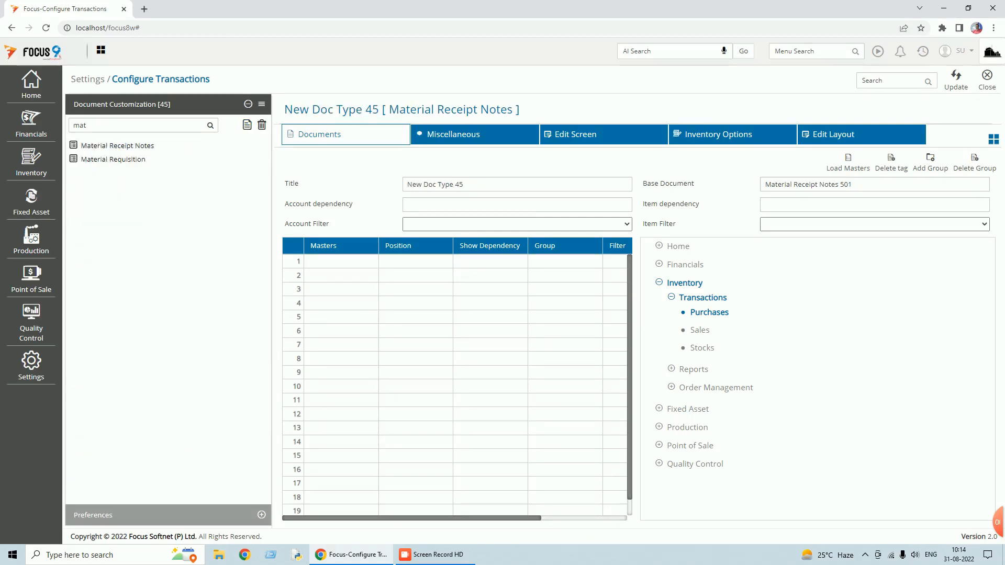
text(Local MRN)
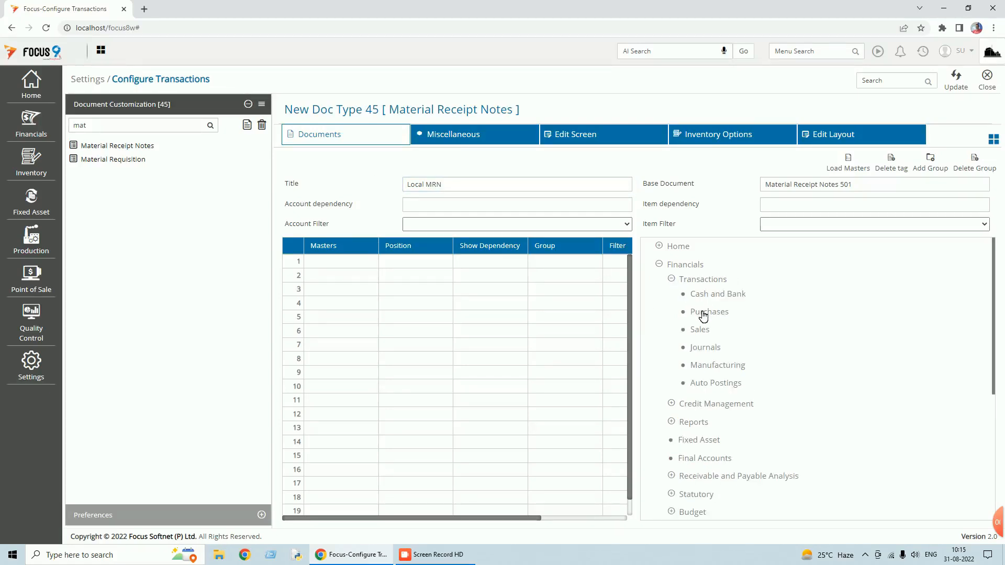
click(705, 316)
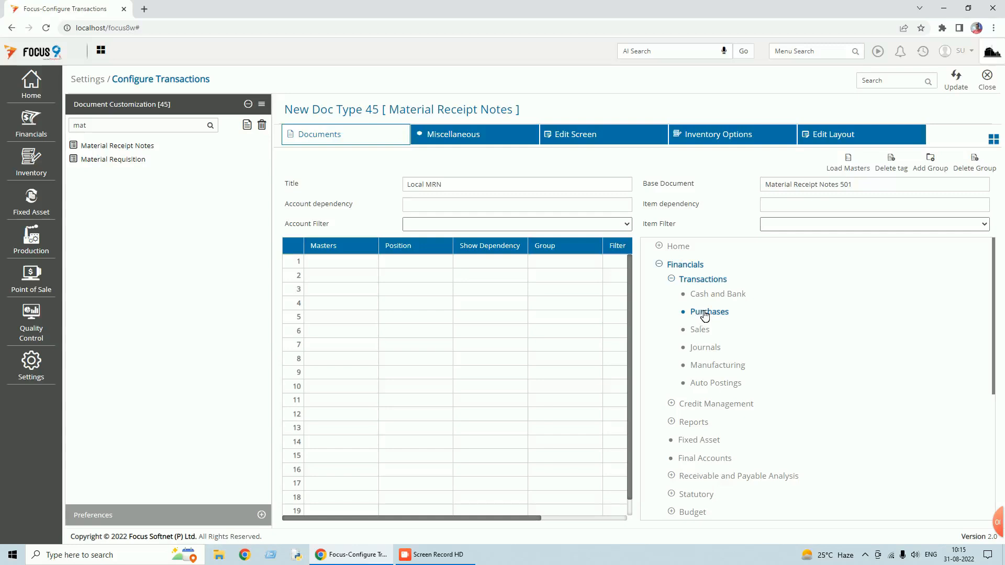
- Add Cost Center as the first master of Local MRN with its position set to Header
click(346, 266)
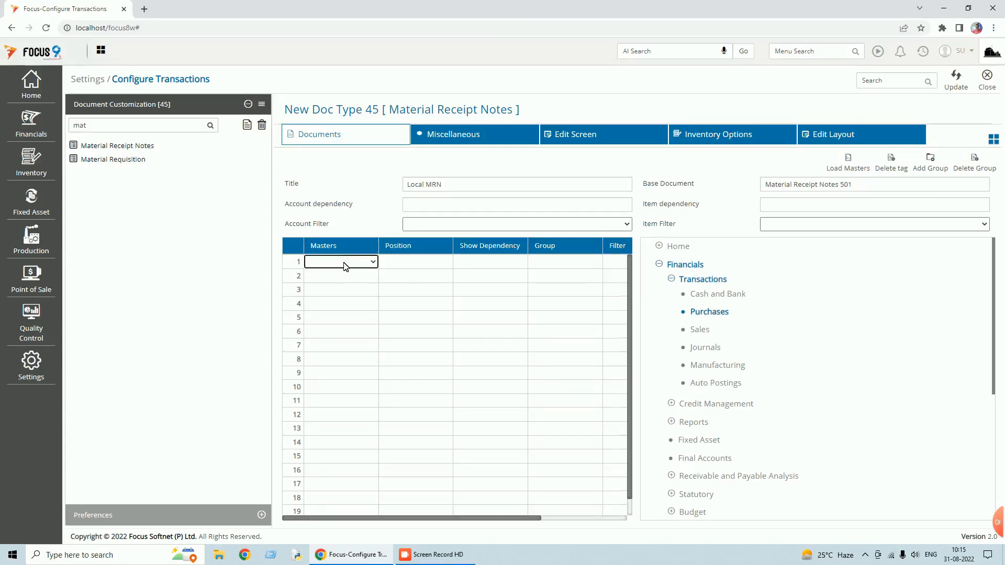
key(c)
key(Tab)
key(h)
key(Tab)
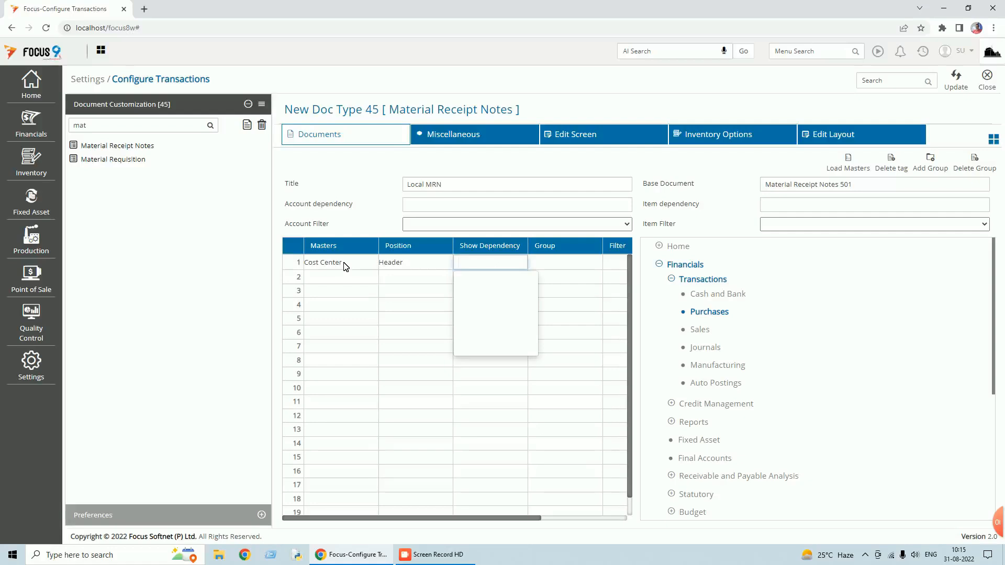
key(Tab)
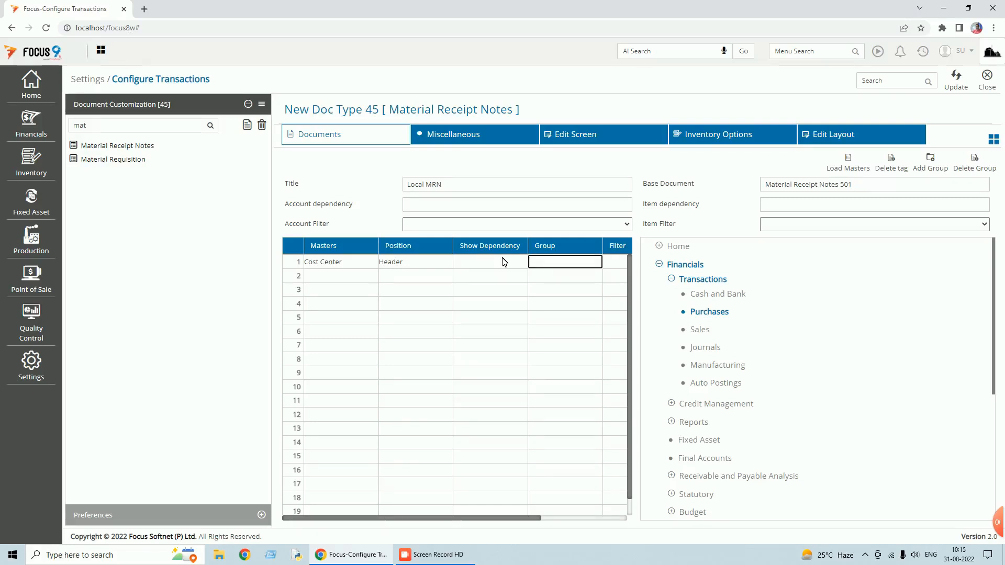
- Load the Cost Center master from Local PO into the Local MRN masters
click(851, 169)
click(922, 186)
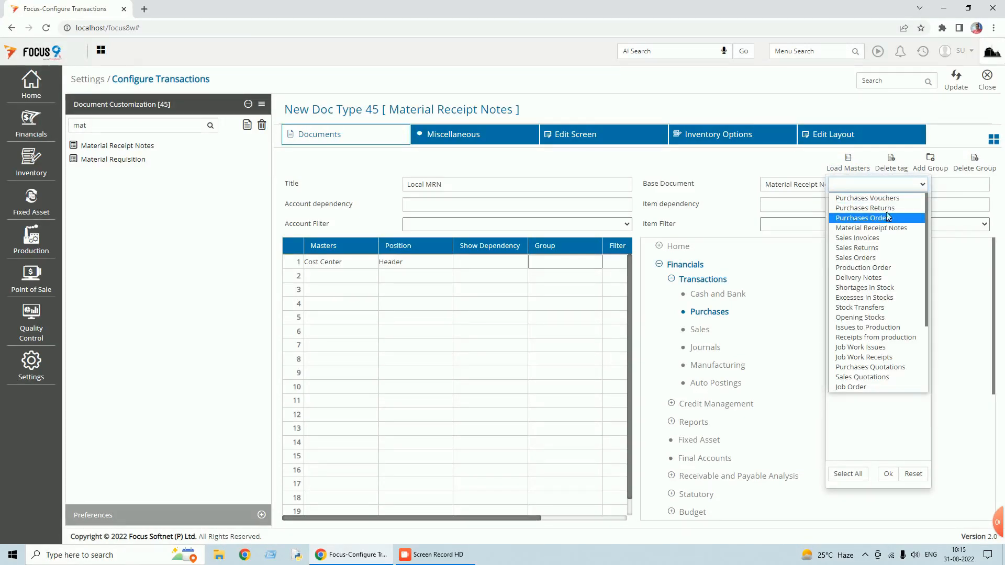
key(l)
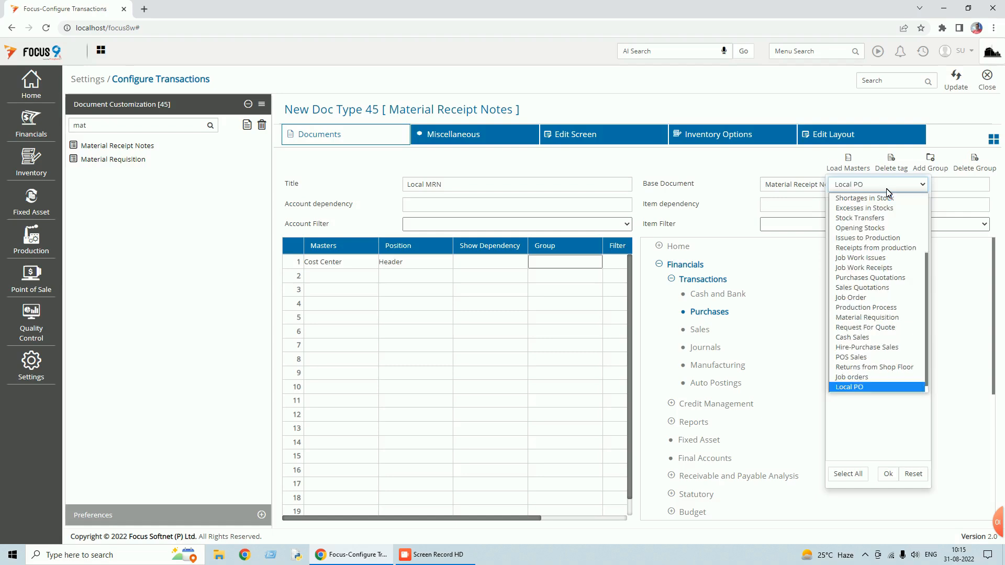
click(863, 387)
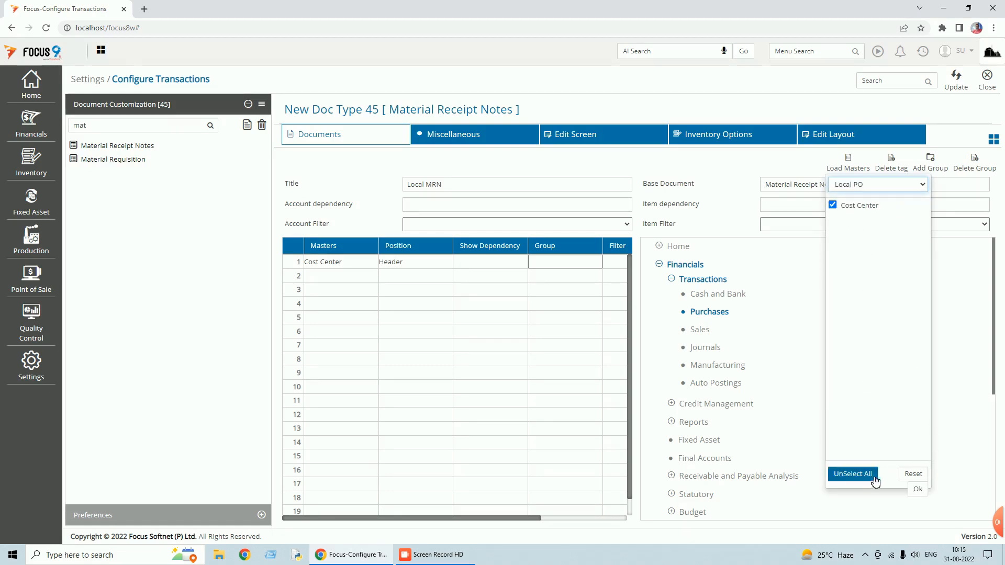
click(917, 489)
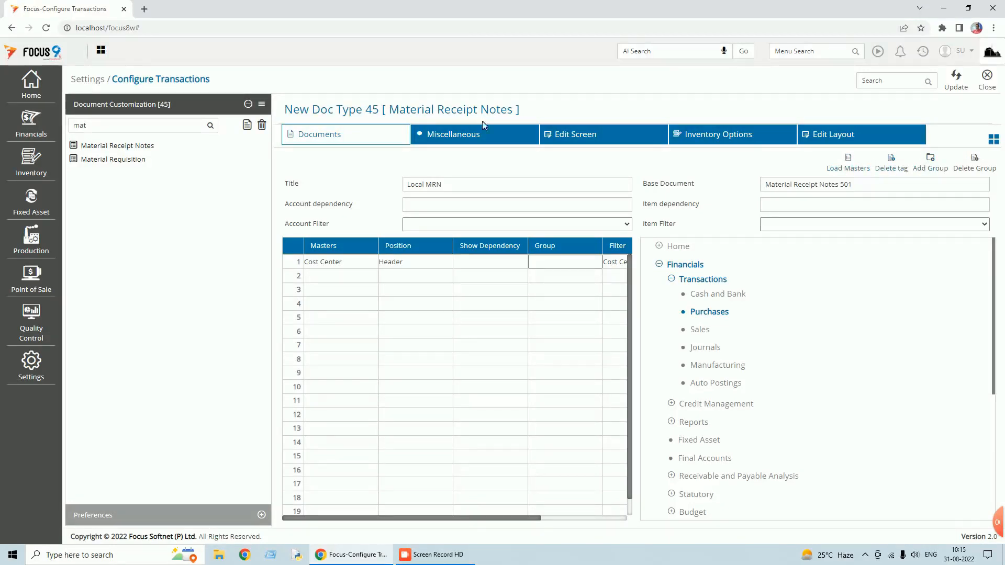
- Load the body fields Discount, Freight and Line Total from Local PO into the Local MRN edit screen
click(570, 140)
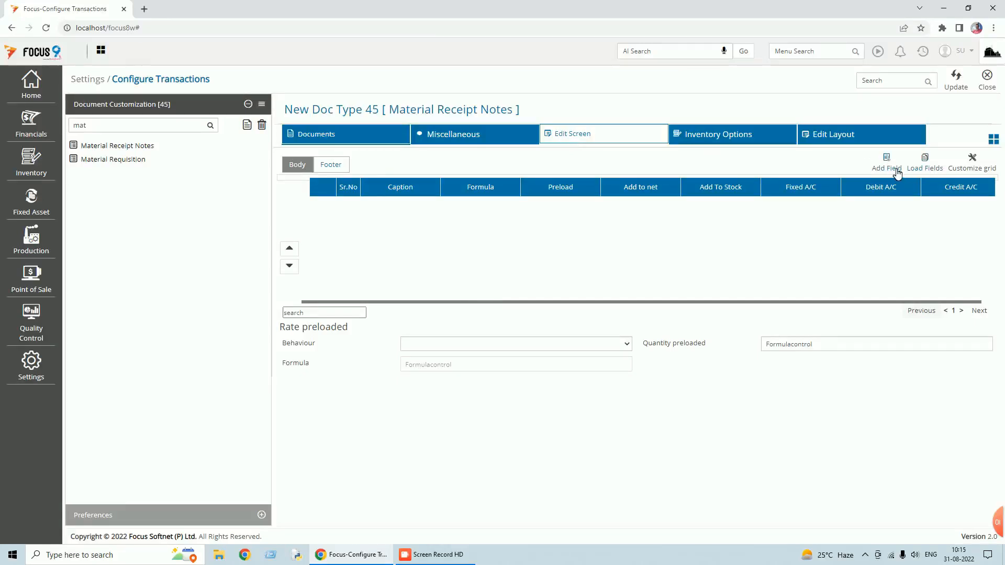
click(921, 171)
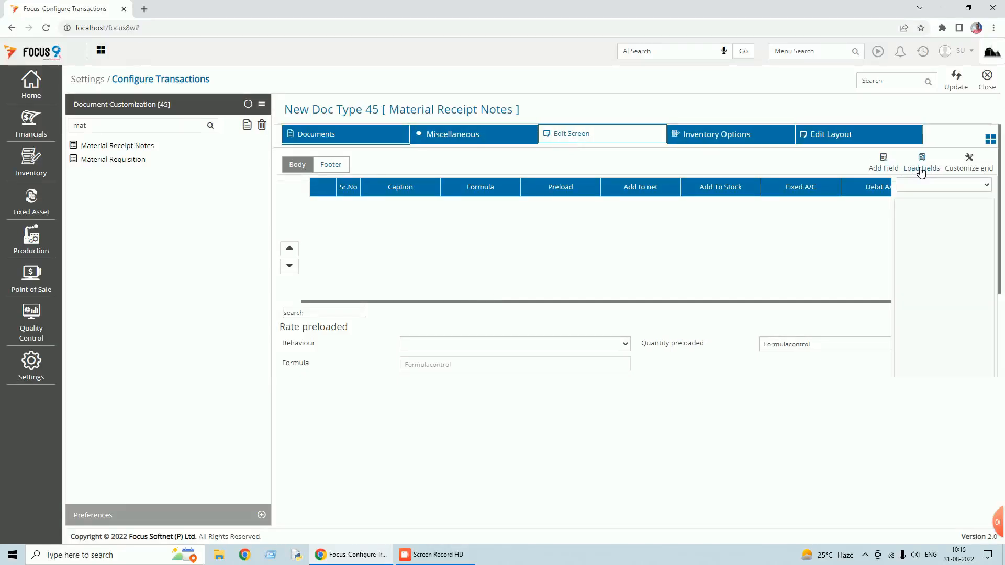
click(922, 173)
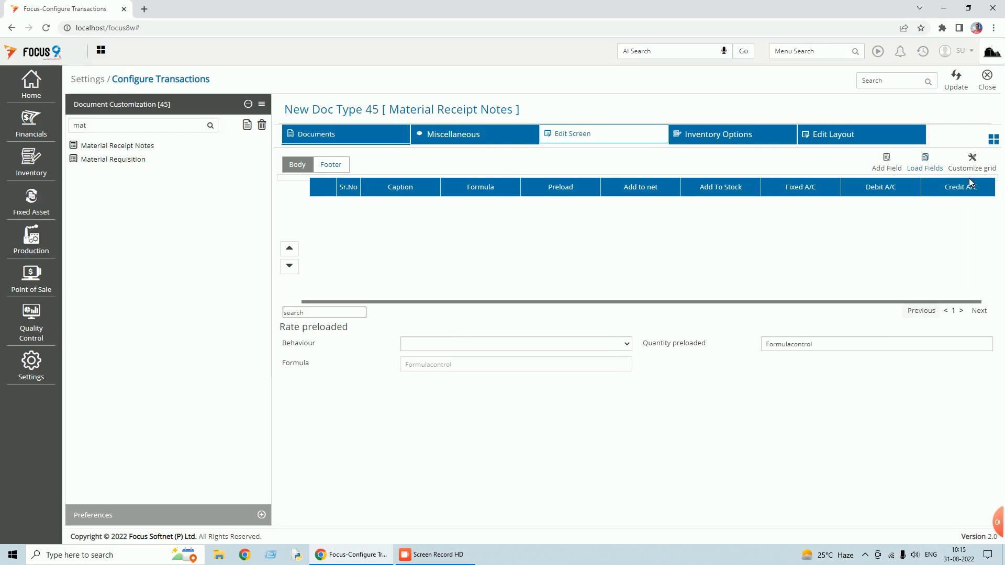
click(931, 172)
click(976, 184)
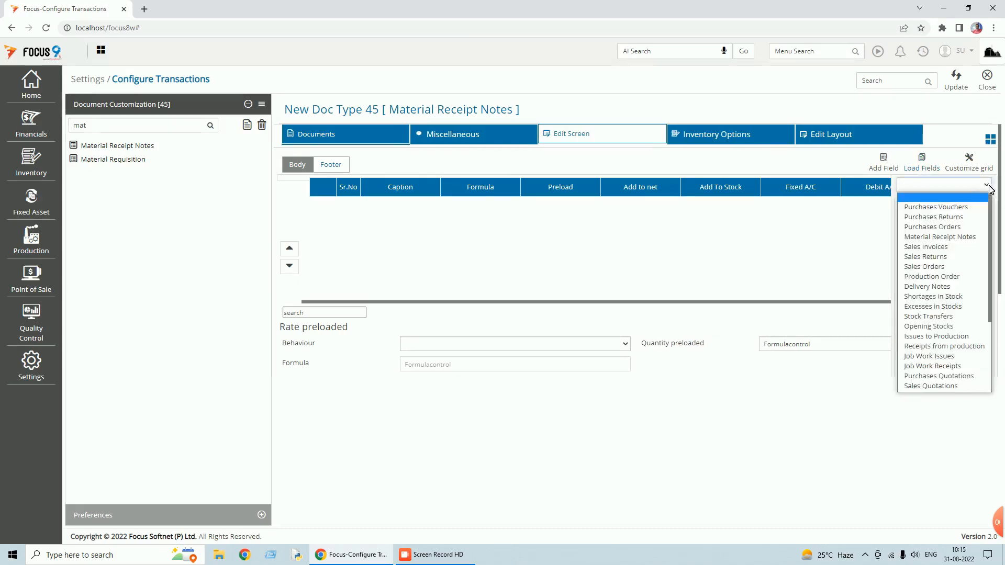
scroll(954, 313, down, 2)
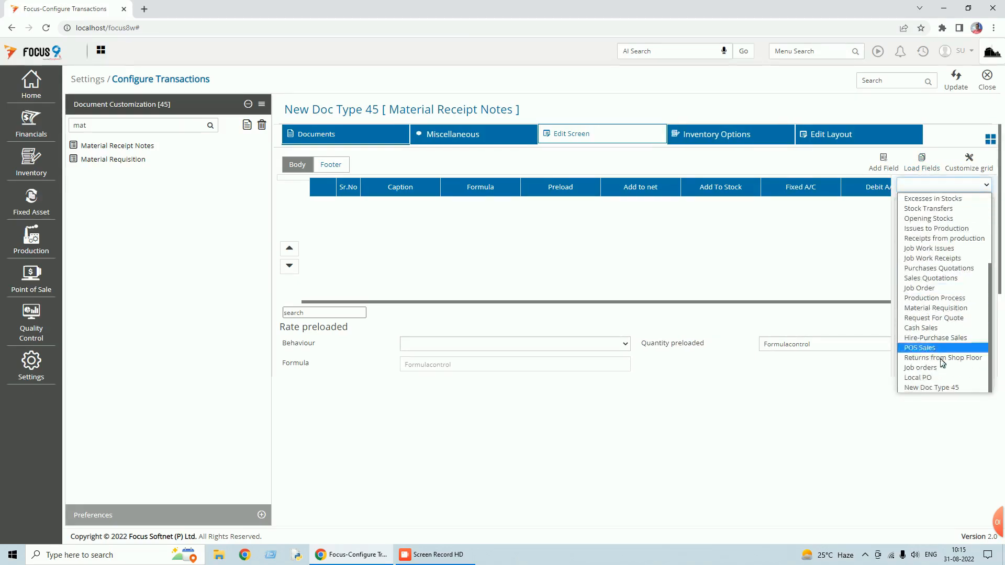
click(938, 378)
click(902, 206)
click(901, 222)
click(901, 239)
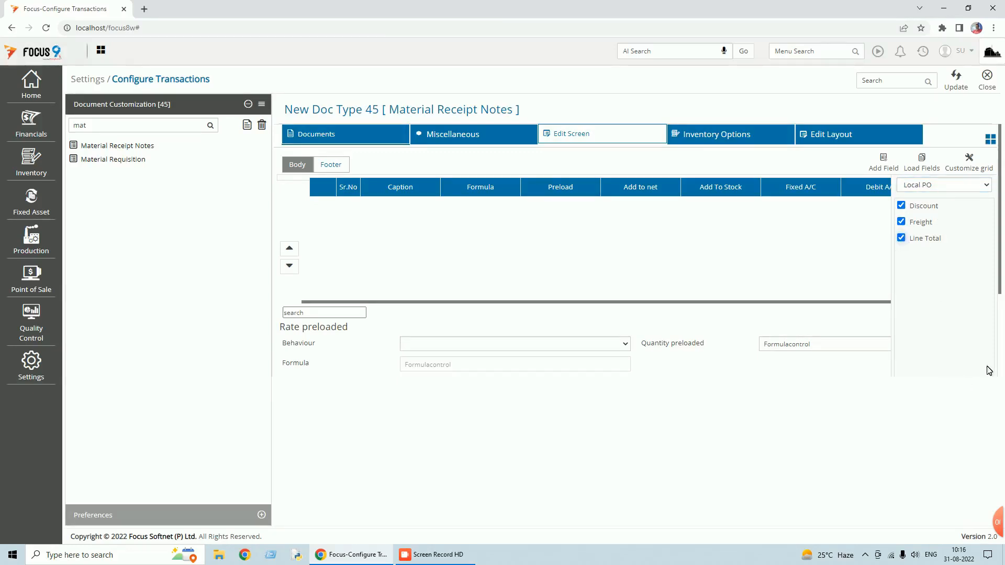
scroll(985, 304, down, 5)
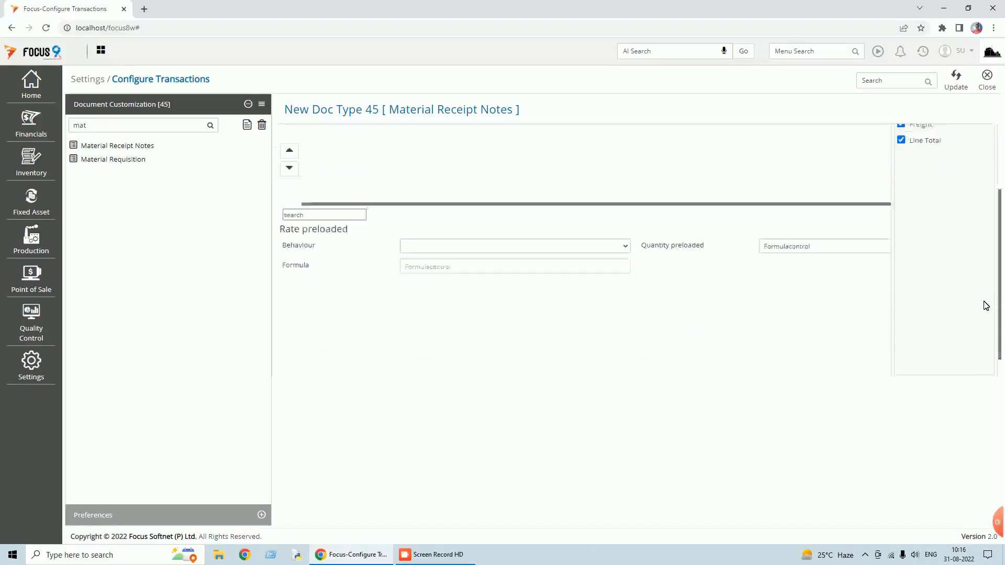
click(980, 361)
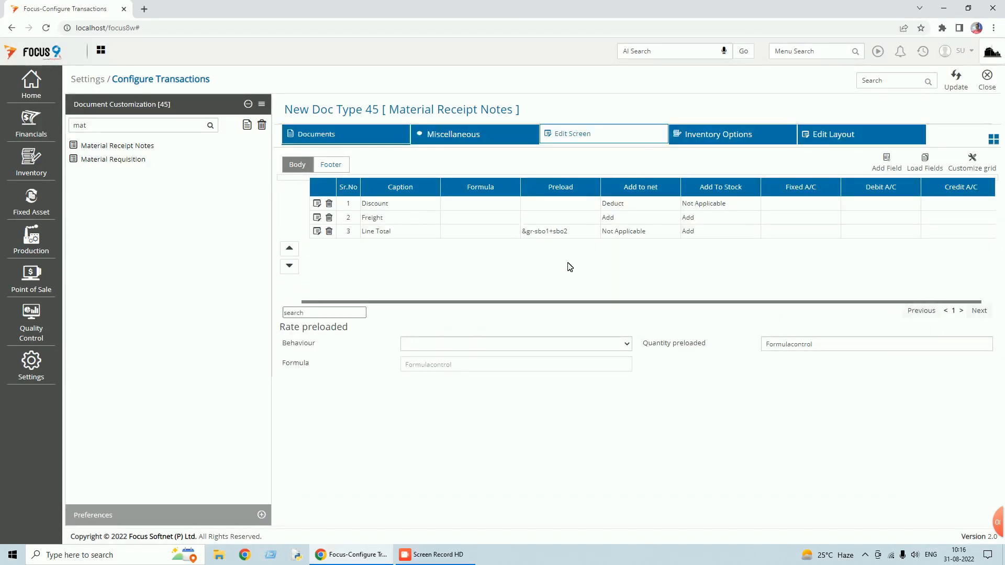
- Load the header fields Quotation Reference and Attachment from Local PO into the Local MRN layout
click(820, 139)
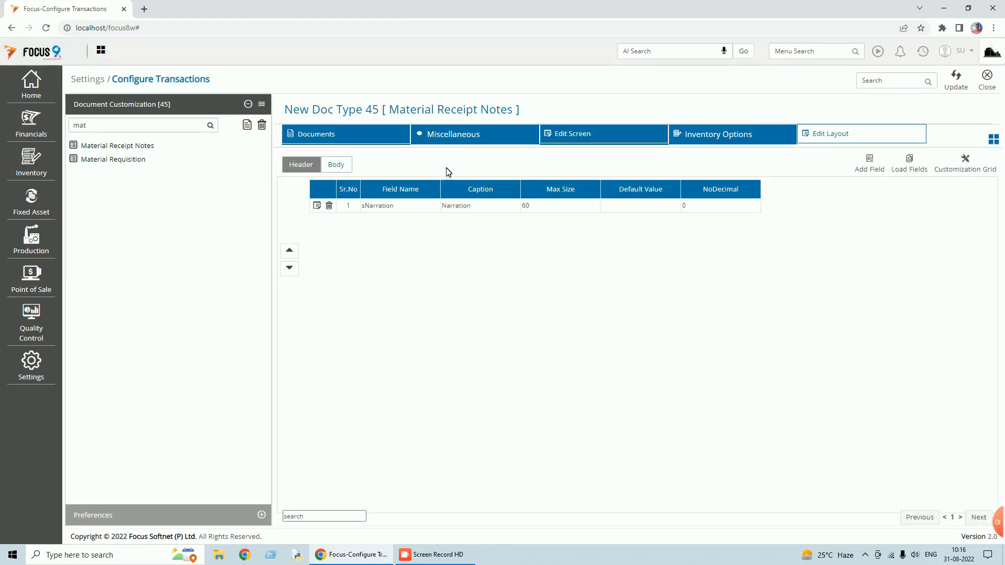
click(916, 173)
click(989, 187)
scroll(961, 270, down, 5)
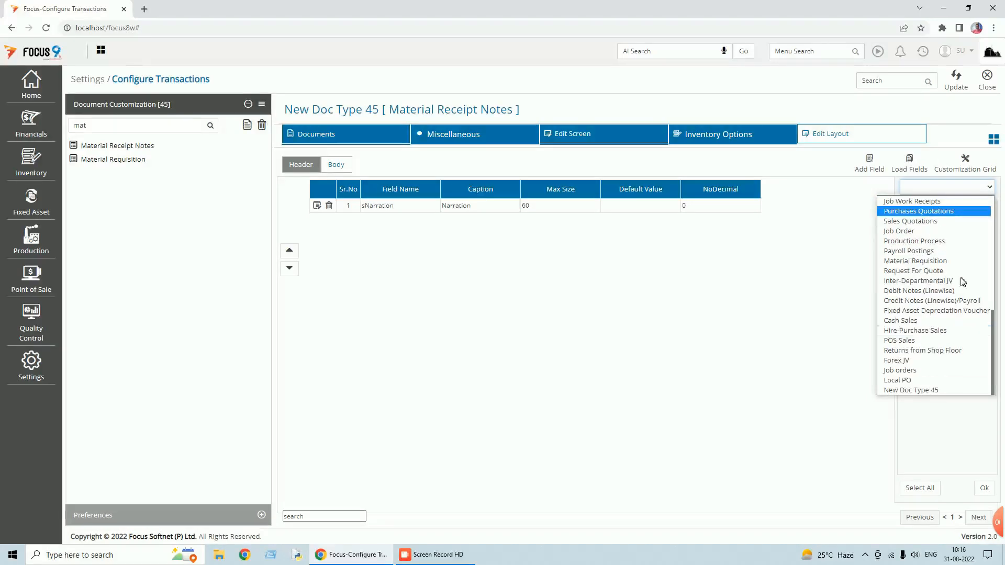
click(911, 379)
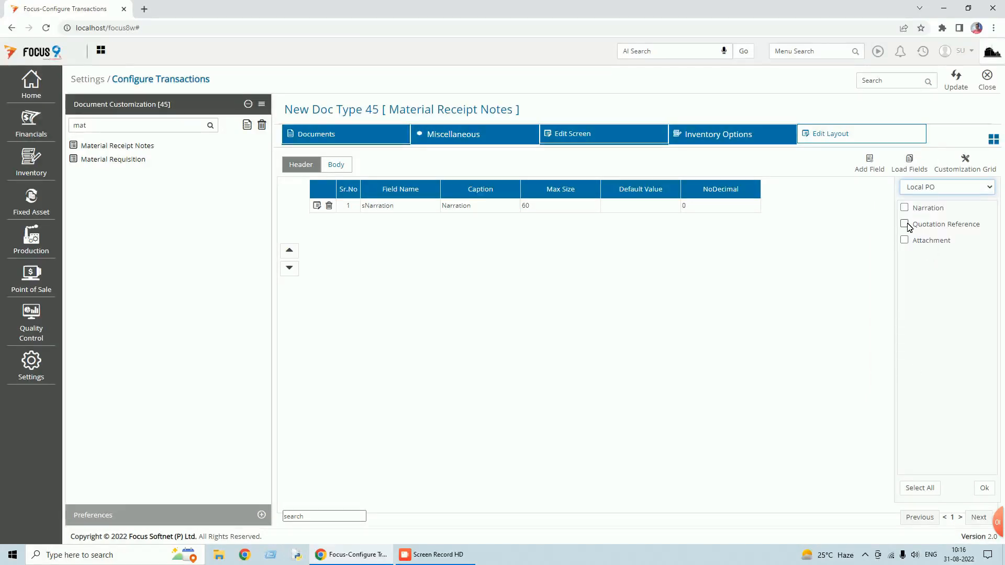
click(905, 225)
click(905, 241)
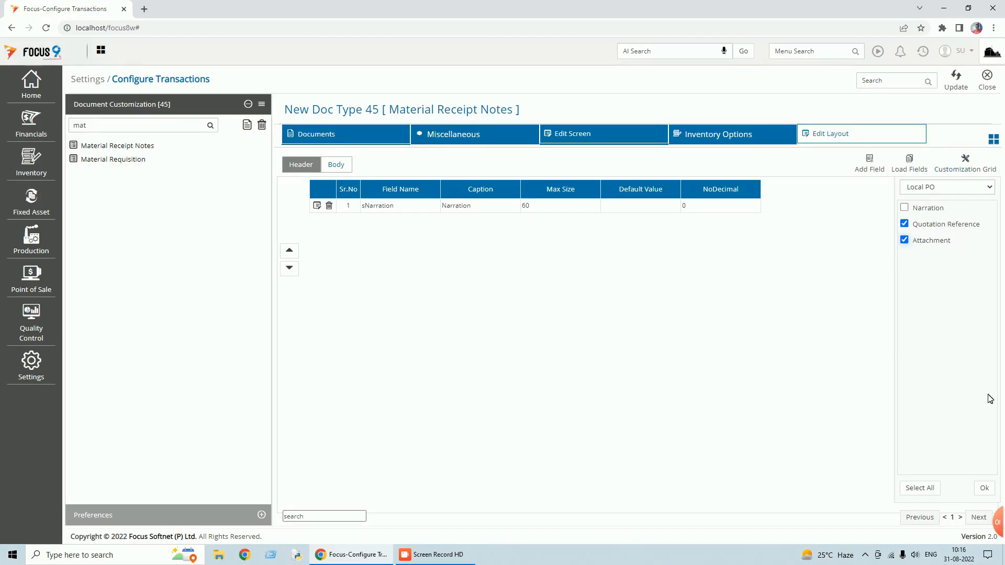
click(987, 488)
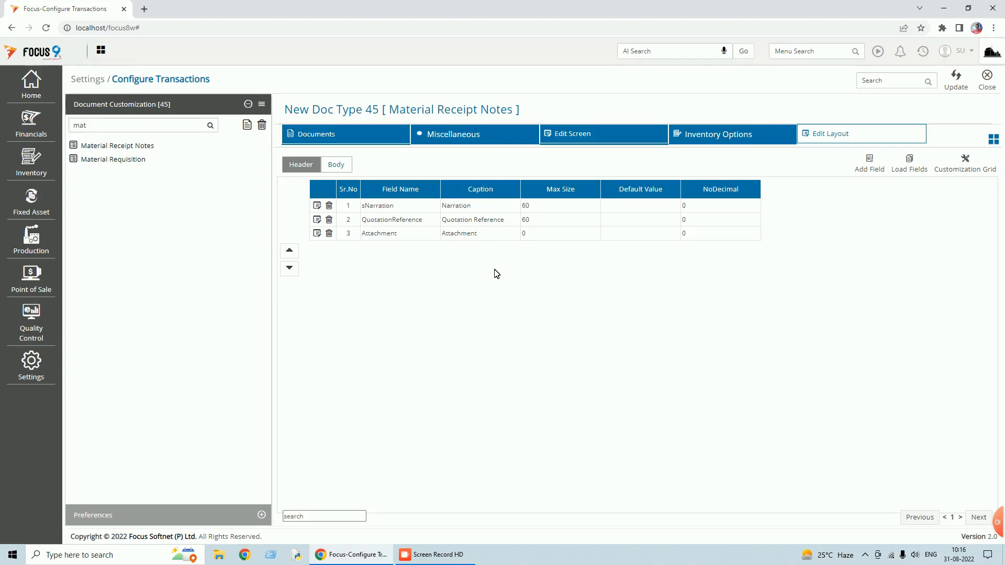
- Update the Local MRN document settings and close the transaction configuration
click(956, 84)
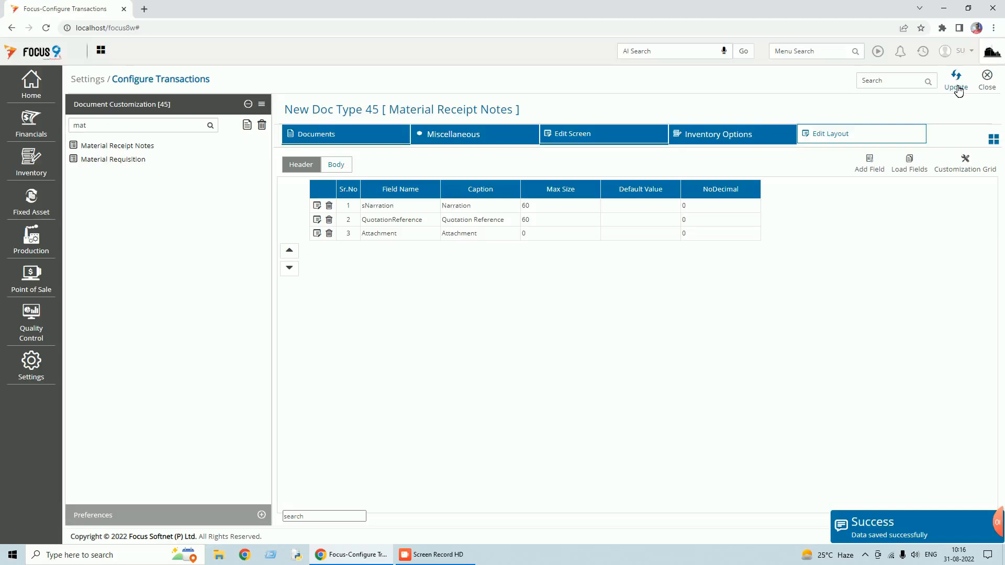
click(991, 87)
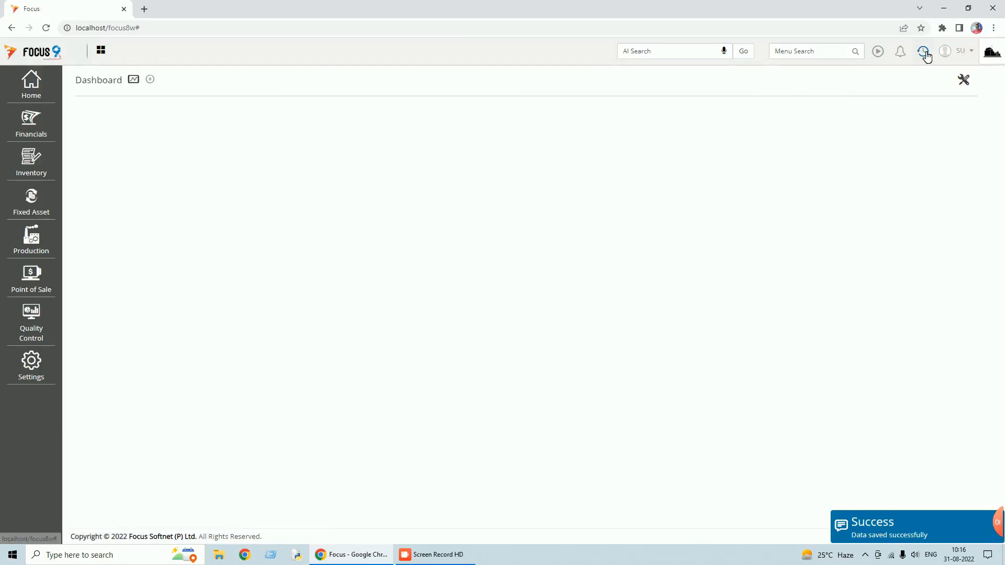
- Log out and sign in again to company MRP-2 [020] as user su, entering the account password
click(969, 52)
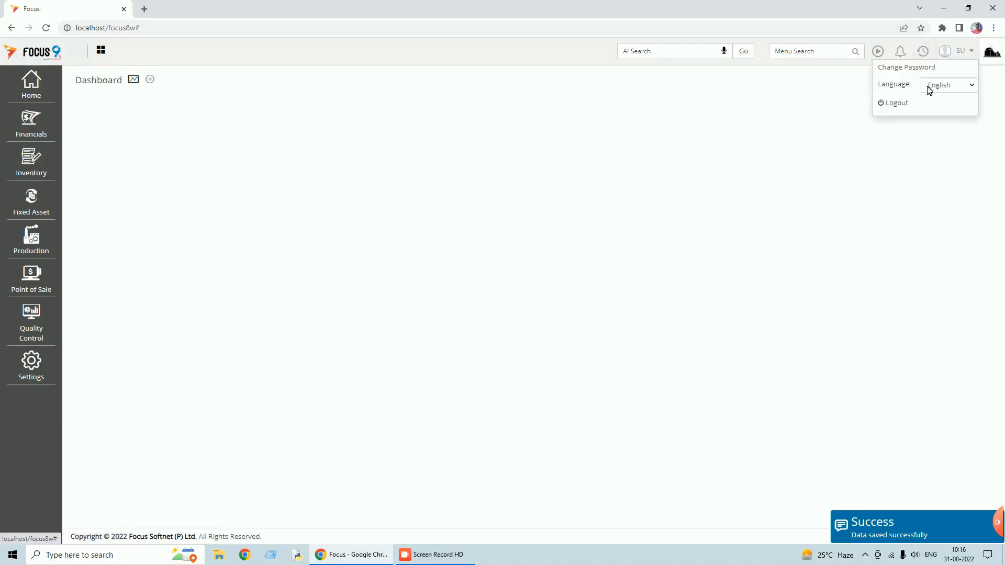
click(897, 103)
text(su)
click(586, 252)
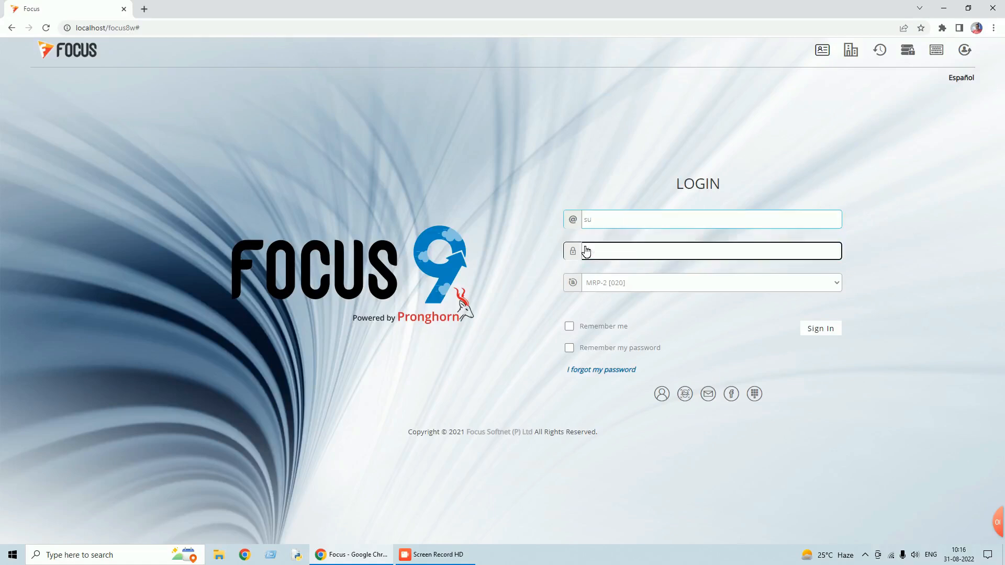
click(816, 329)
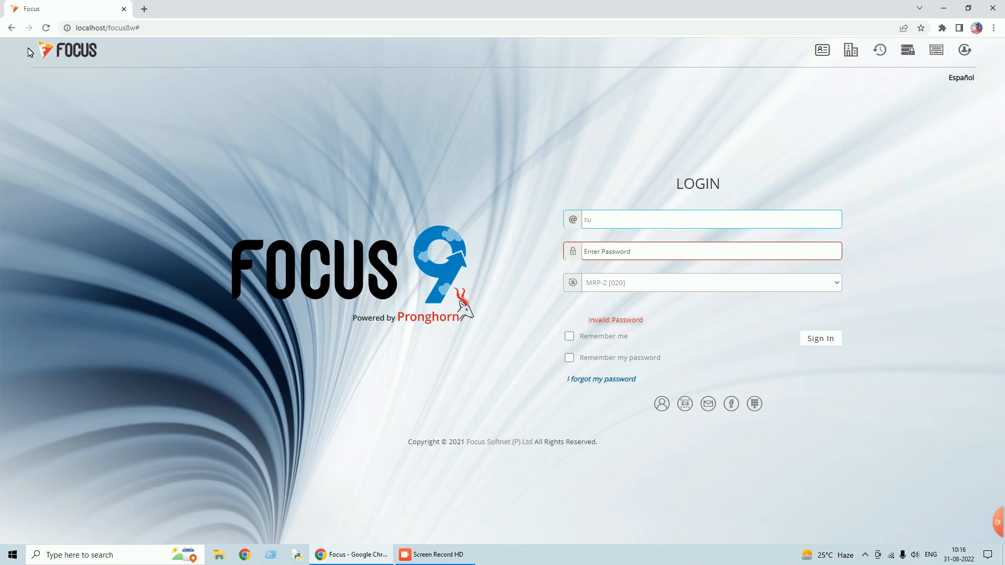
key(Caps_Lock)
key(Caps_Lock)
text(•)
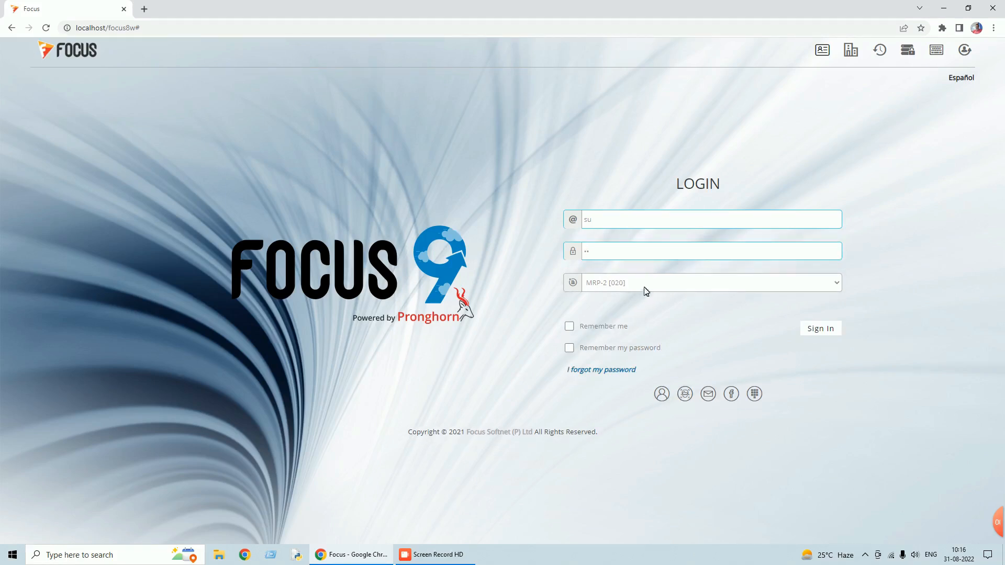
click(820, 329)
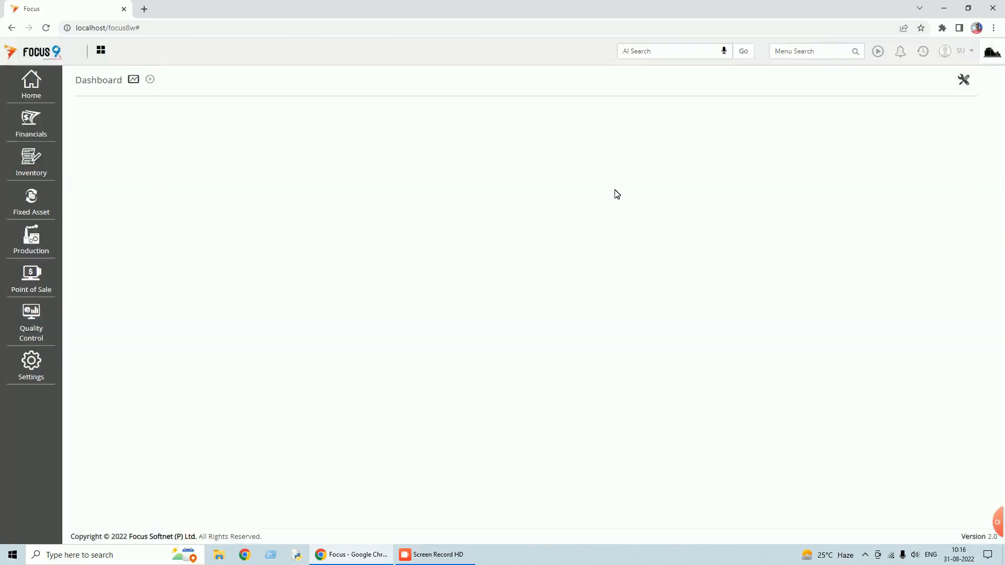
- Open the Local MRN purchase transaction under Financials and bring up its document settings
click(34, 124)
click(97, 112)
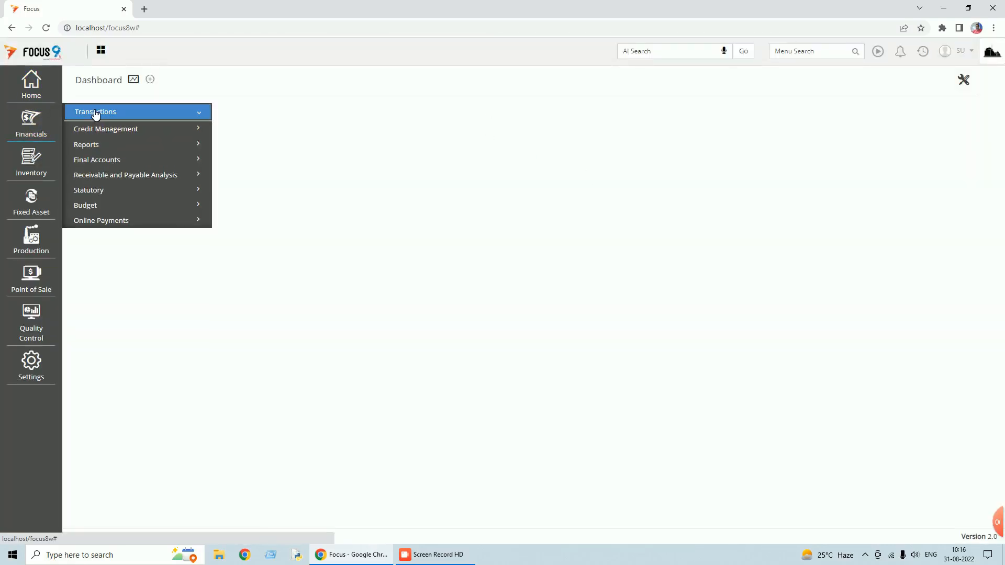
click(109, 147)
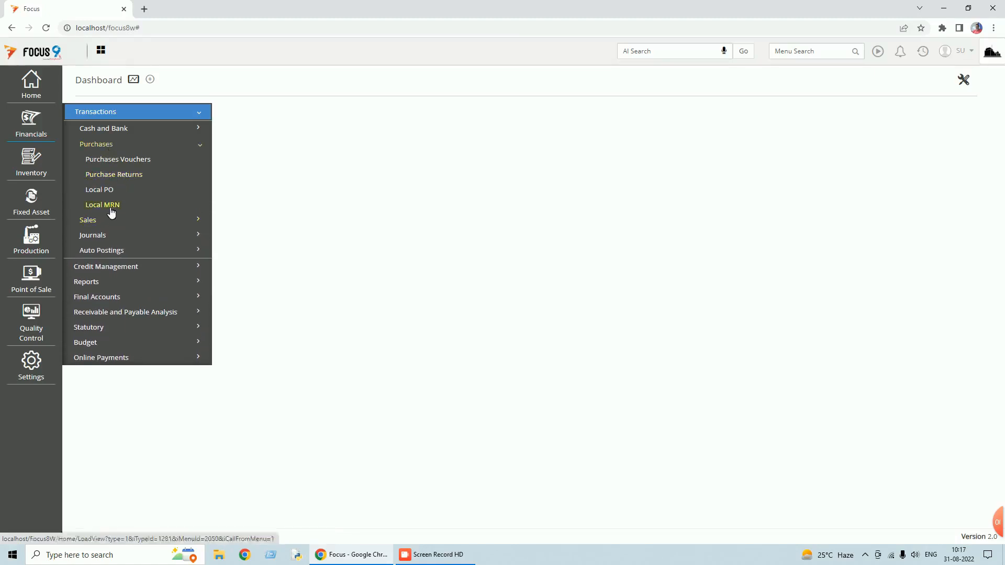
click(110, 207)
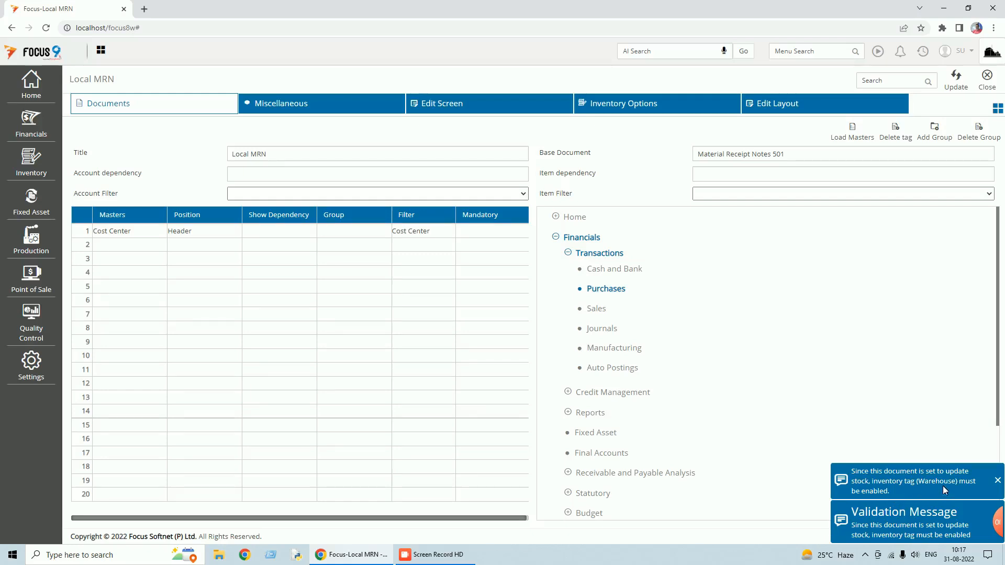
- Add Warehouse as the second master of the Local MRN document, in the Header position
click(128, 249)
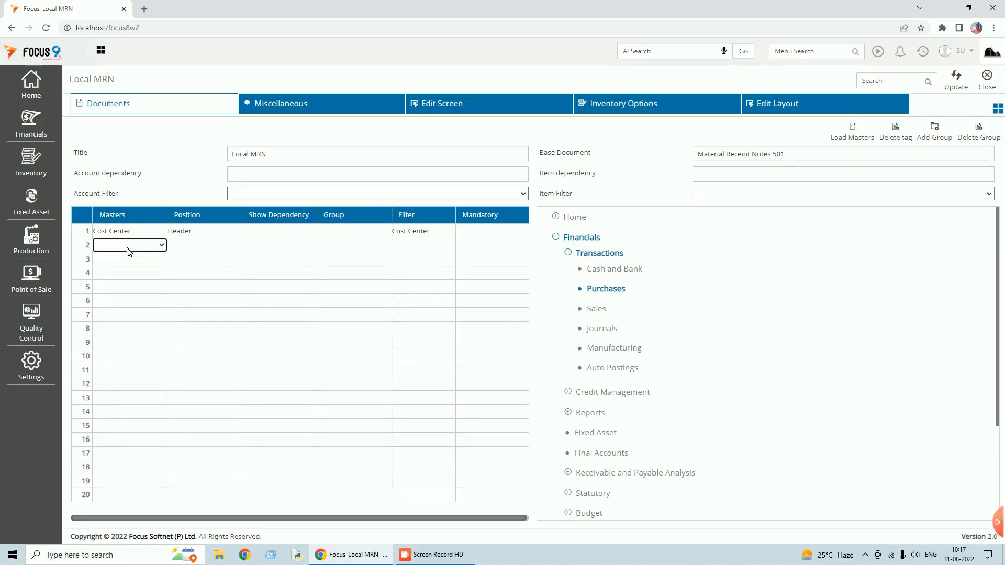
key(w)
key(Tab)
key(h)
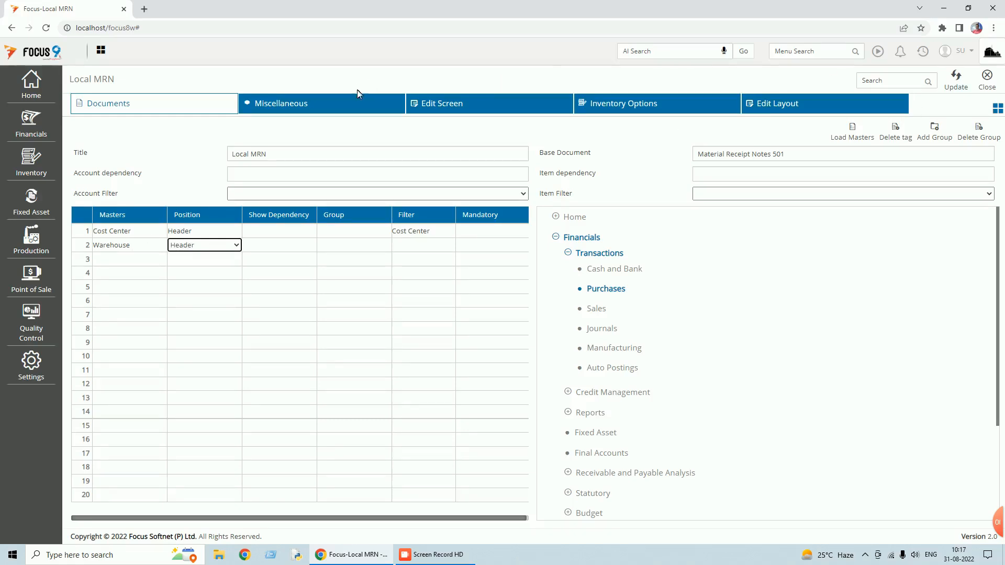
- Check the Local MRN posting details and inventory options, then update the document settings and close them
click(341, 108)
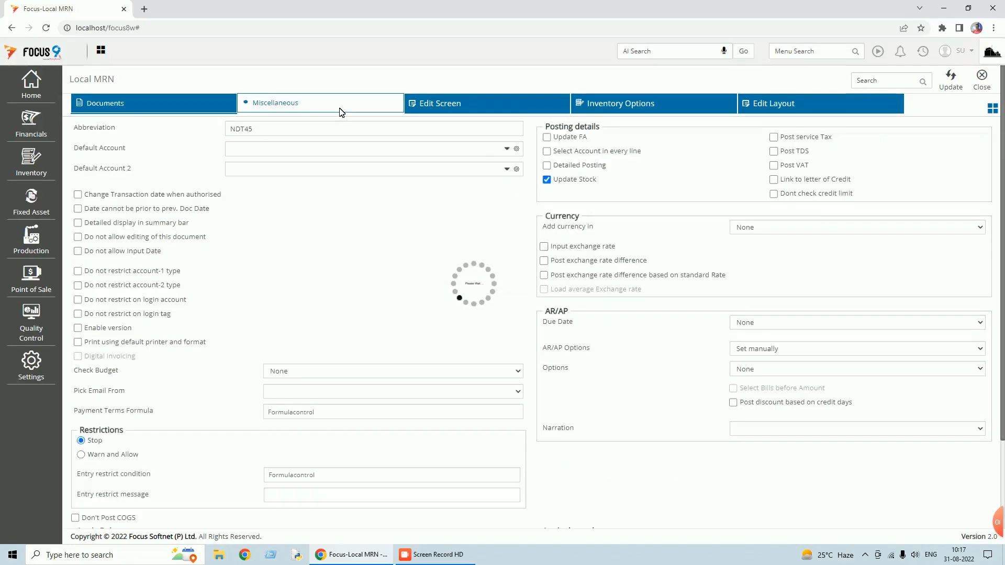
click(546, 138)
click(546, 138)
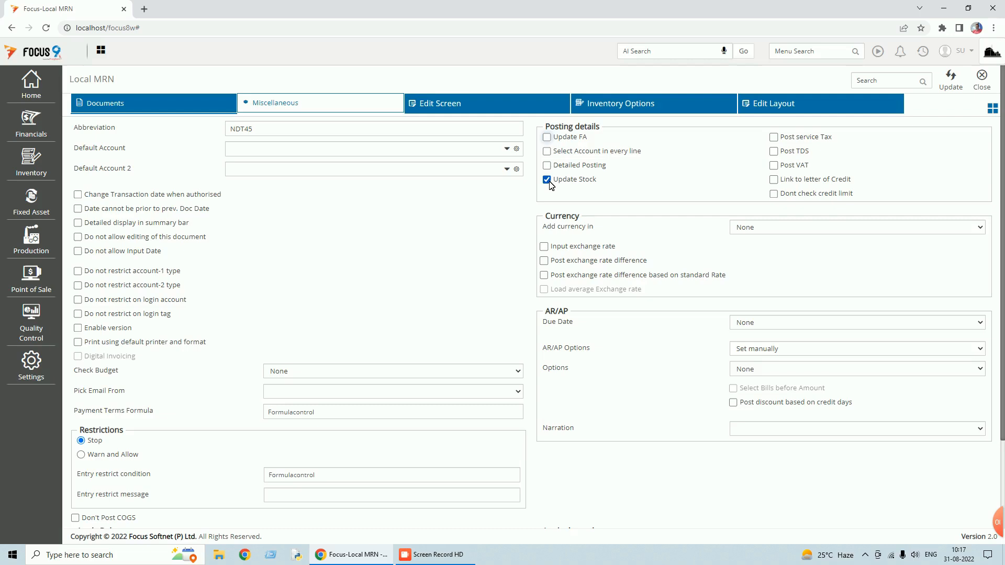
click(591, 104)
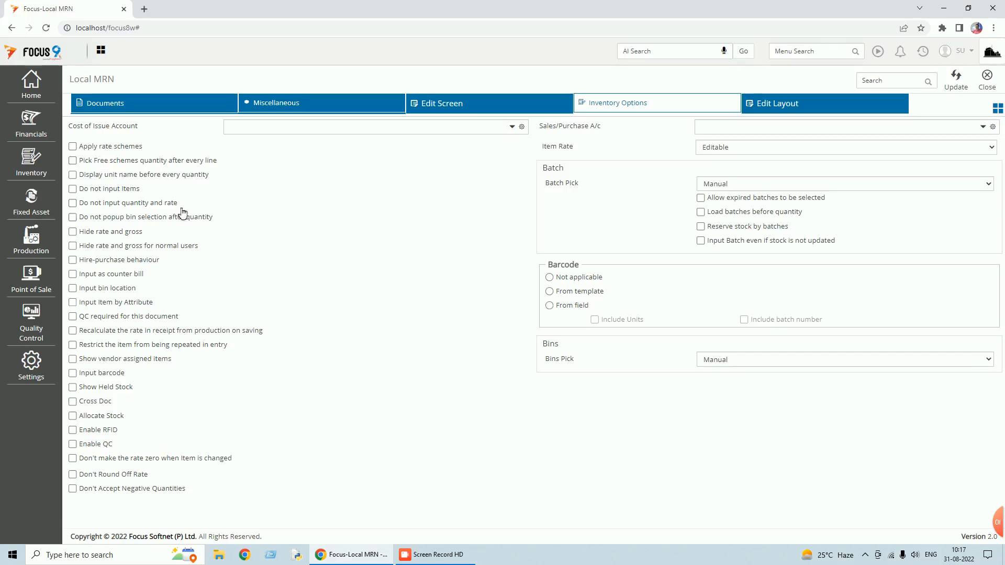
click(272, 105)
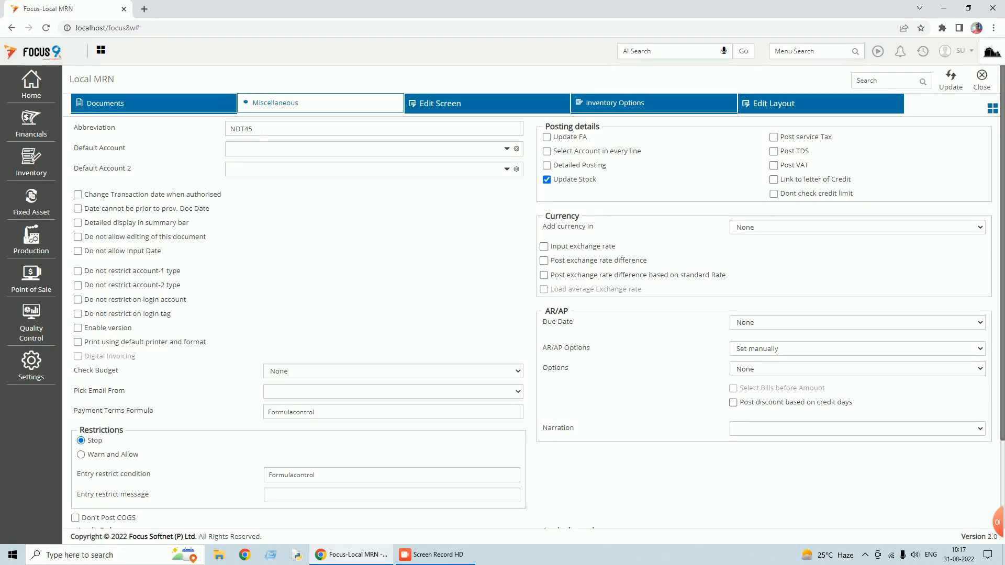
click(952, 86)
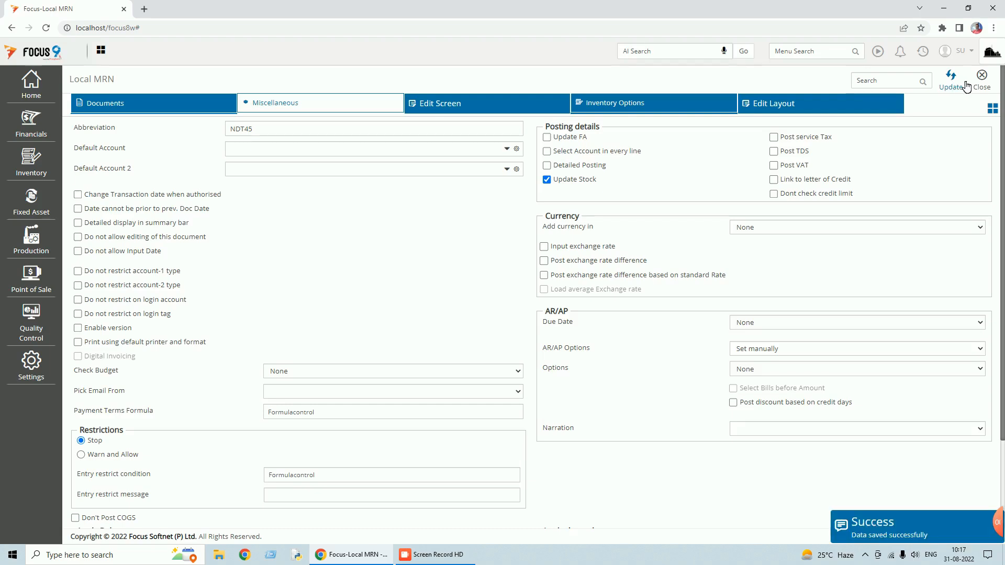
click(983, 84)
- Open a new Local MRN voucher to check its fields and return to the document settings from it
click(713, 92)
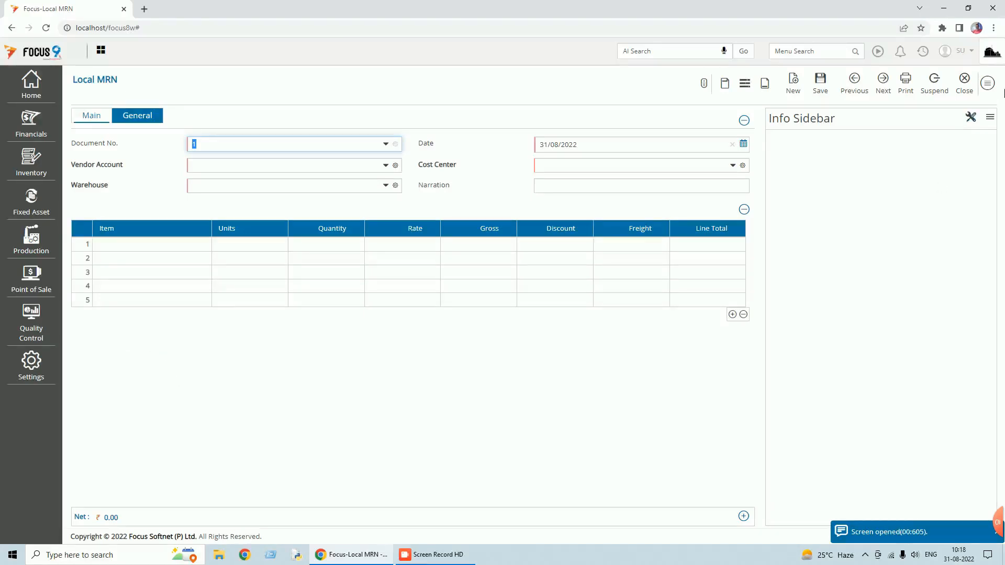
click(988, 83)
click(929, 240)
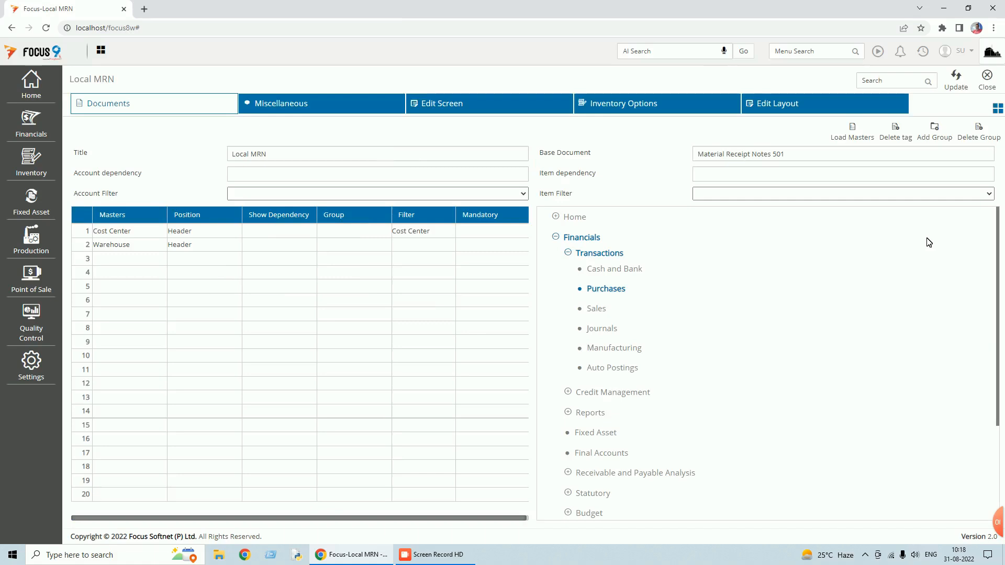
- Load the footer fields Round Off and Net Value from Local PO into the Local MRN edit screen
click(438, 108)
click(126, 135)
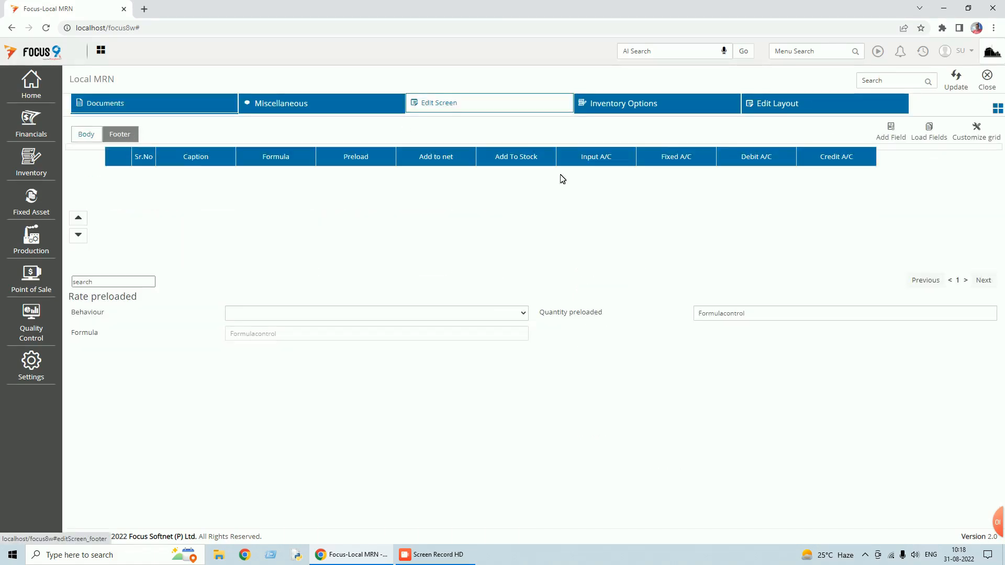
click(931, 139)
click(990, 156)
scroll(943, 262, down, 5)
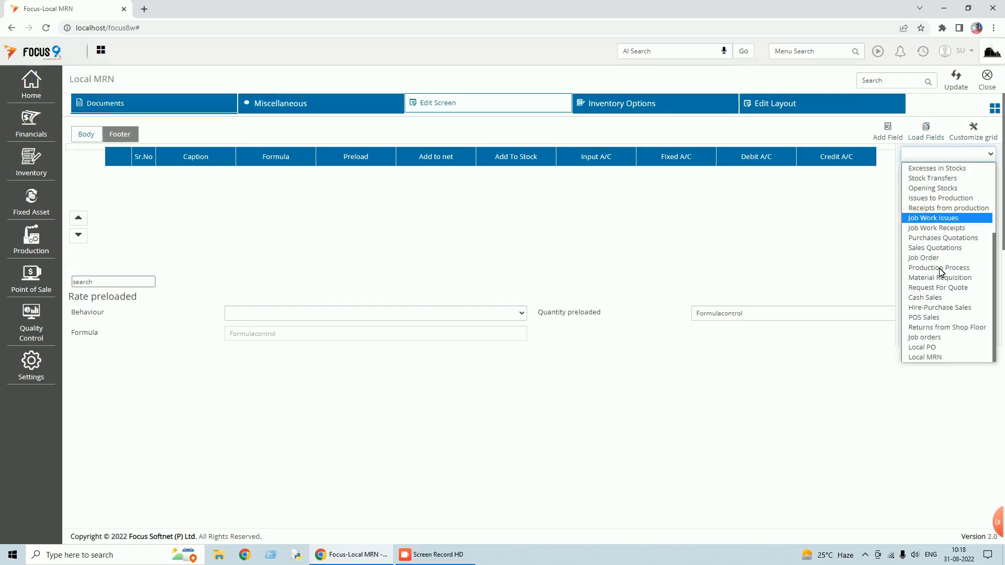
click(939, 348)
click(905, 176)
click(906, 192)
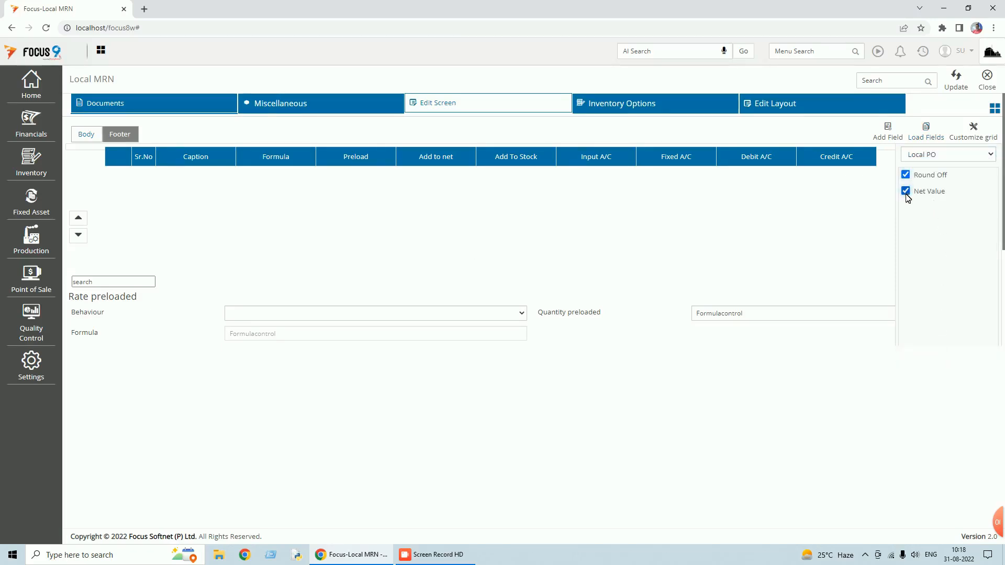
scroll(987, 268, down, 3)
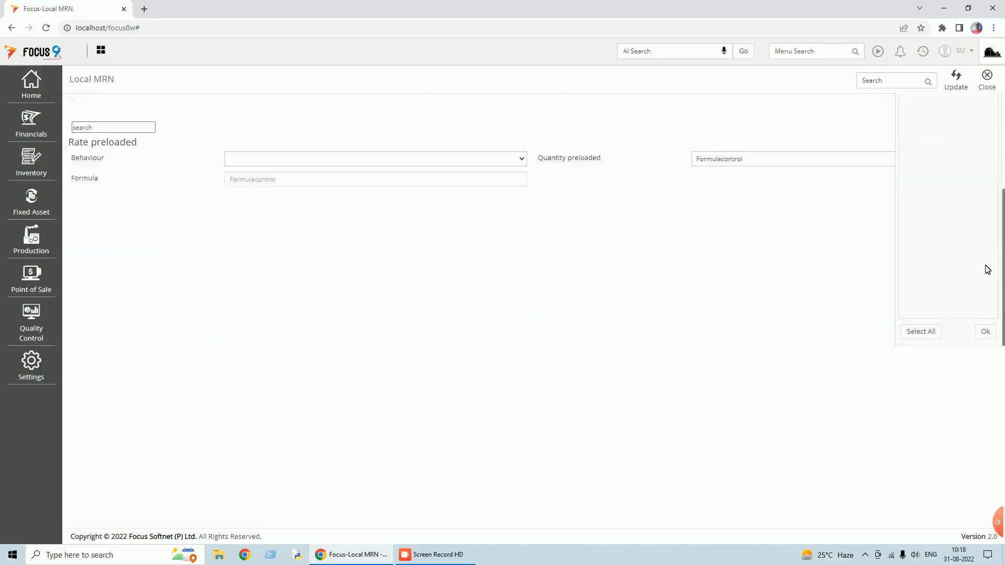
click(985, 331)
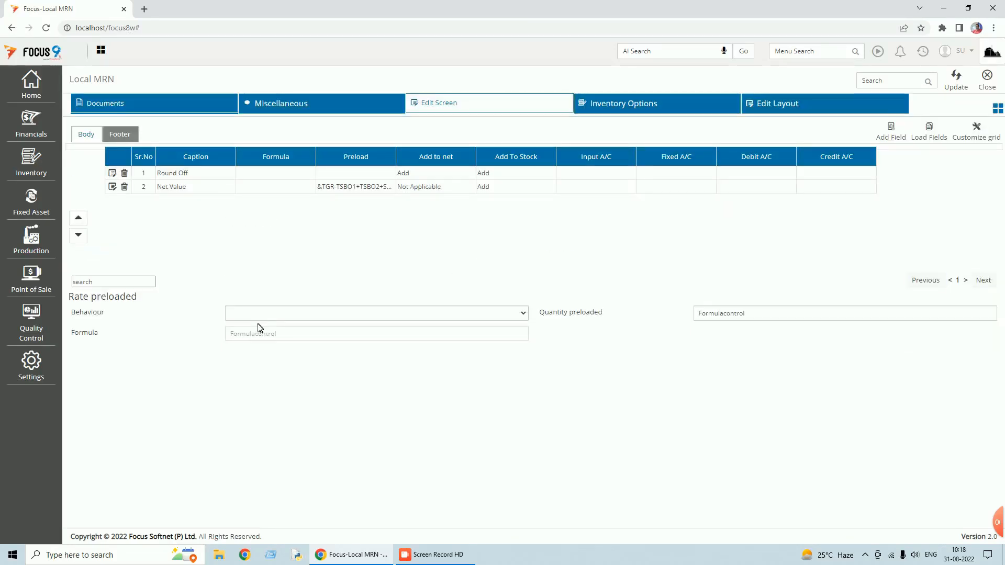
- Update and close the Local MRN settings, then open a new Local MRN voucher to check its footer
click(957, 81)
click(988, 87)
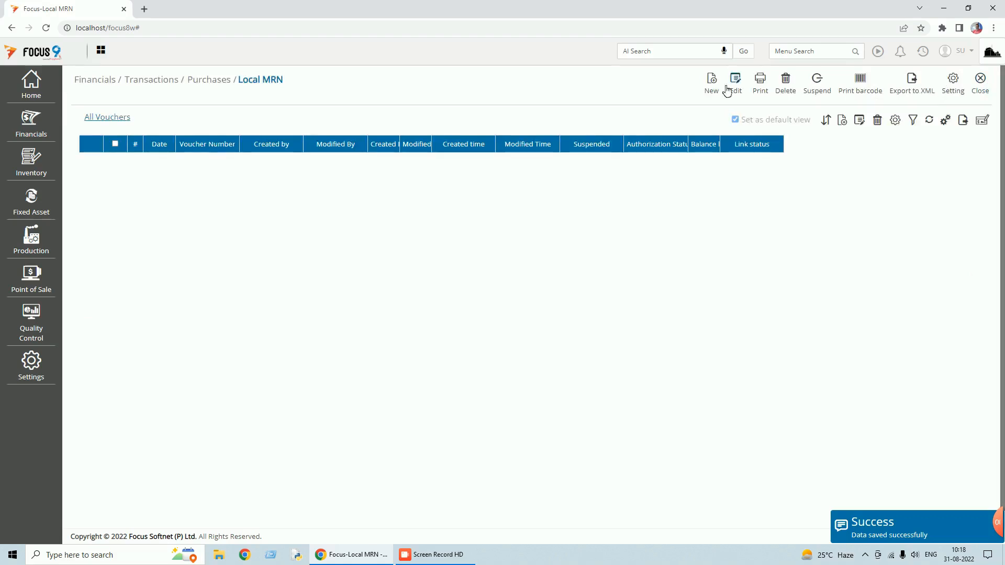
click(720, 88)
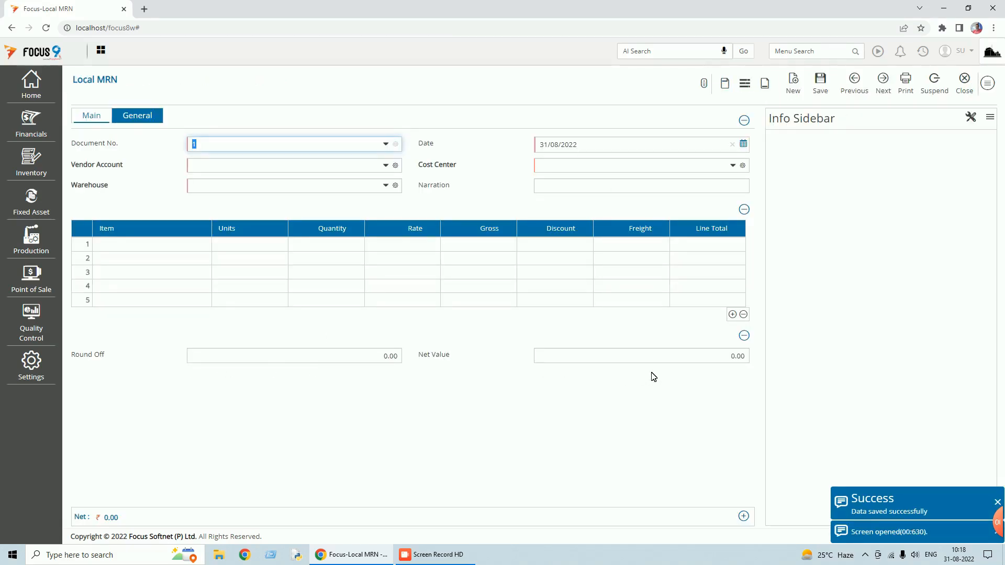
click(998, 503)
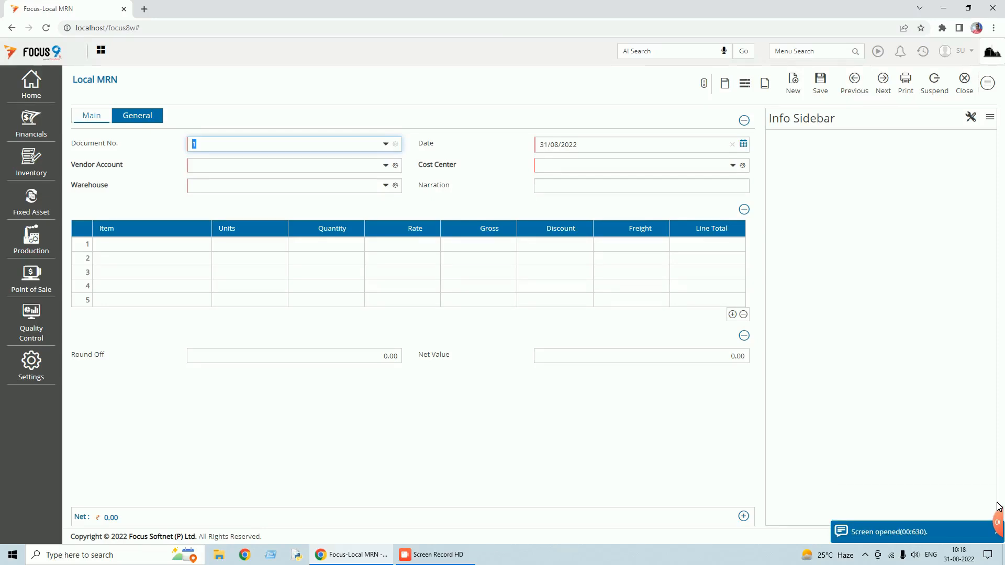
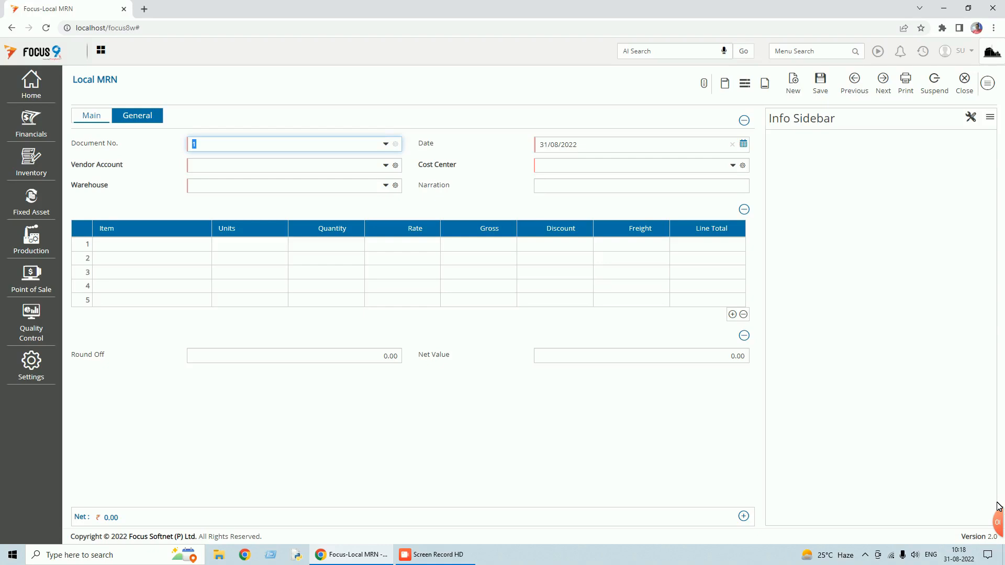
- Close the Local MRN voucher and its voucher list, then search for and open Design Workflow
click(964, 88)
click(980, 92)
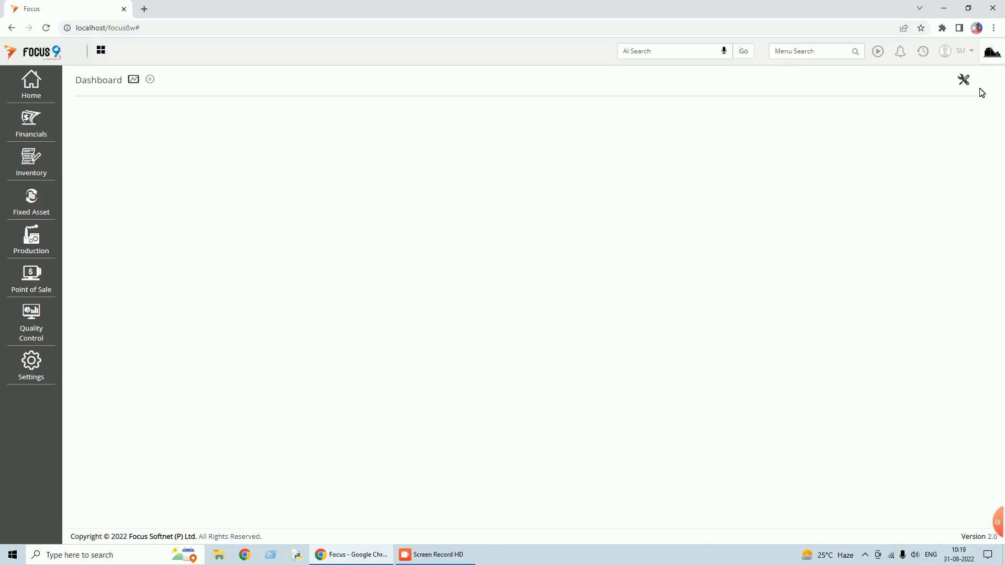
click(796, 50)
text(desig)
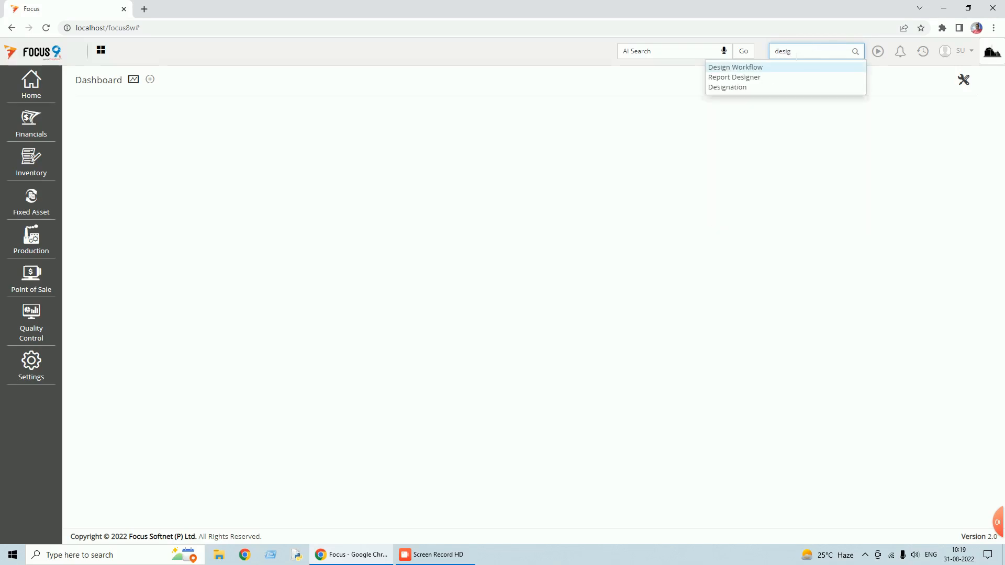
click(748, 68)
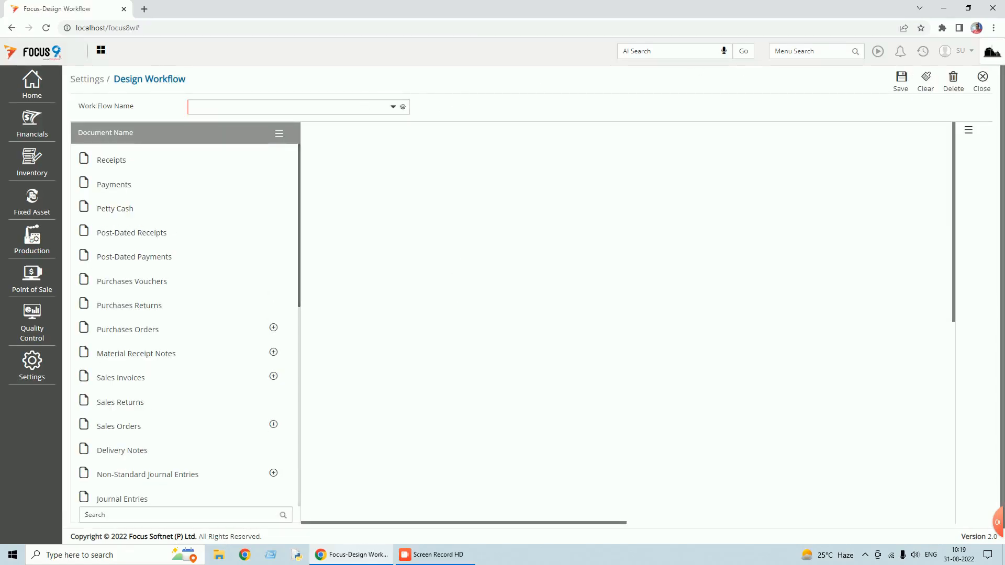
- Enter Local Purchases as the name of a new workflow
click(394, 108)
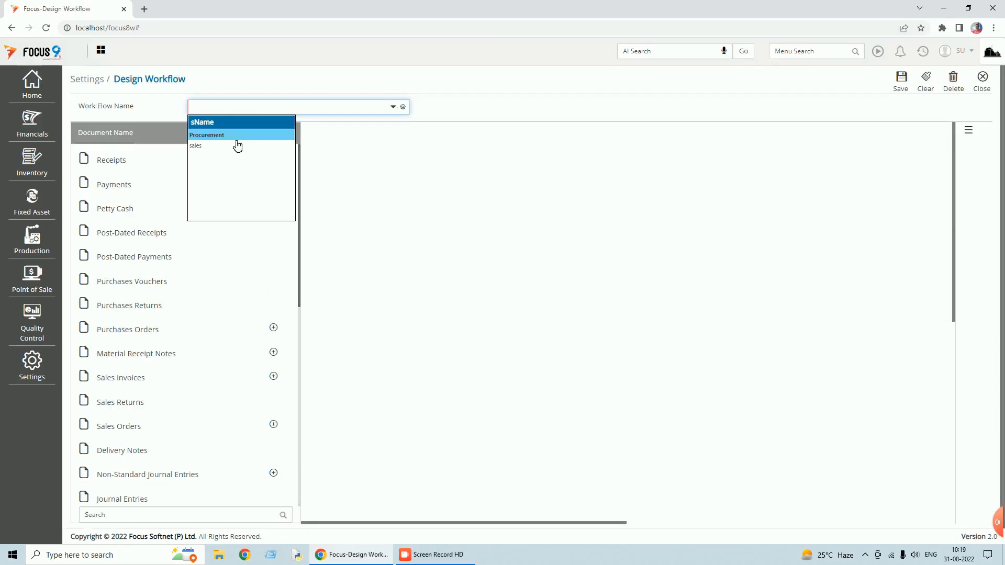
text(Local Purchases)
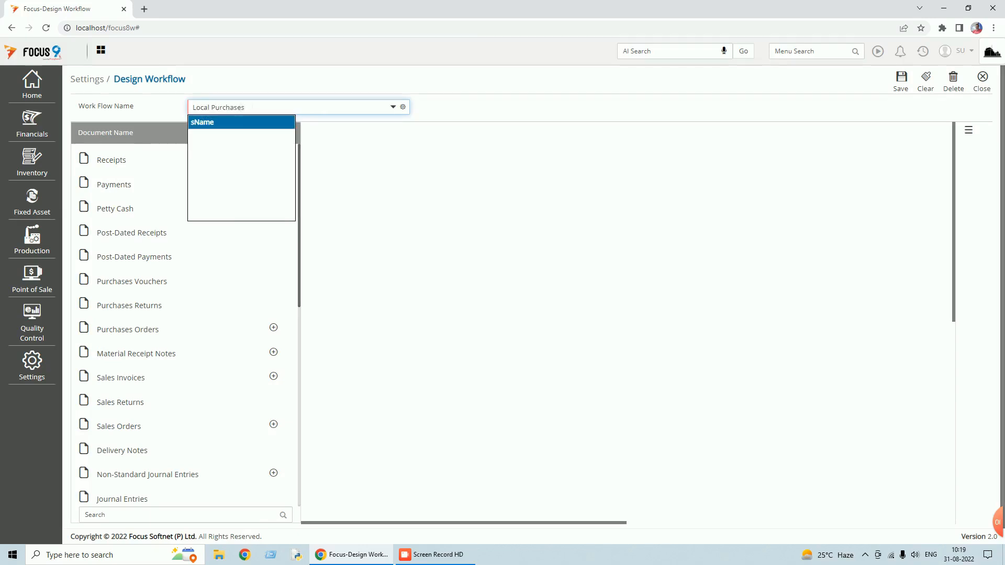
key(Tab)
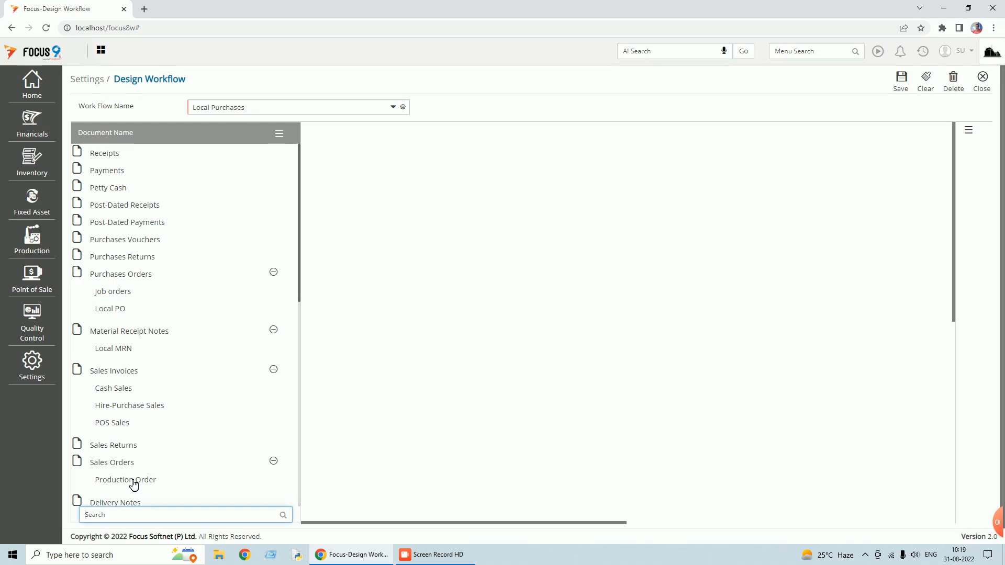
- Filter the workflow documents by "local" and place Local PO on the workflow canvas
text(local)
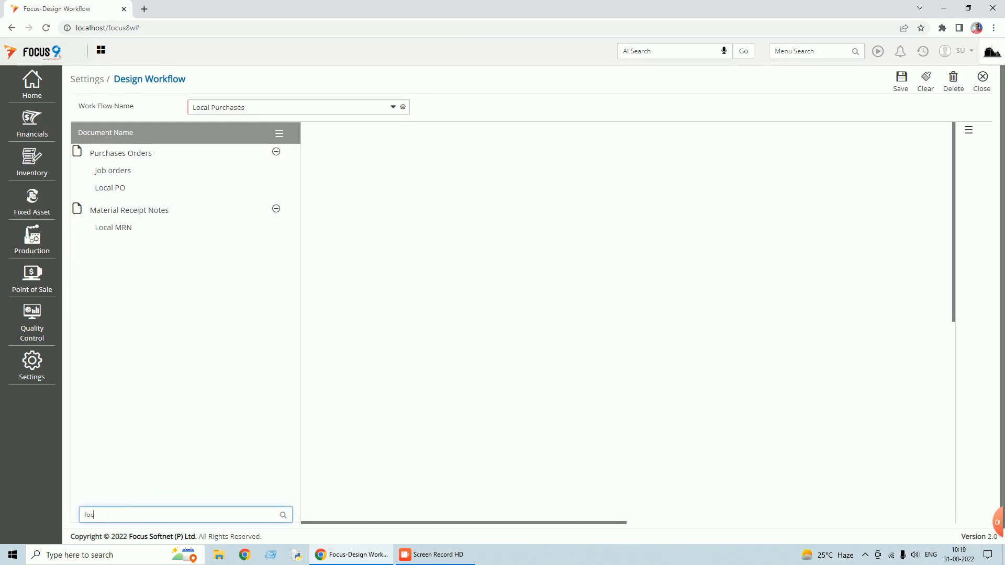
click(118, 192)
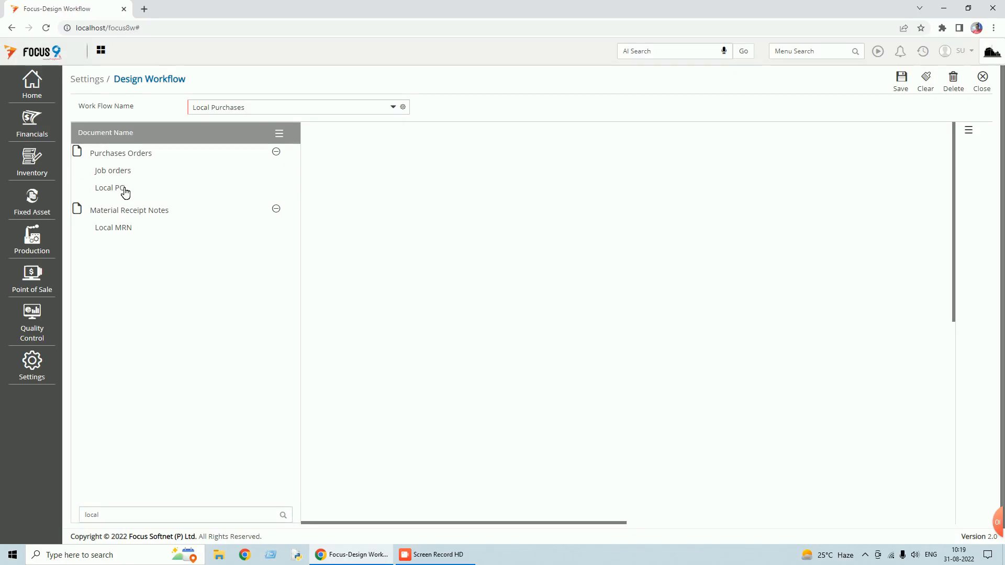
drag(125, 192, 465, 187)
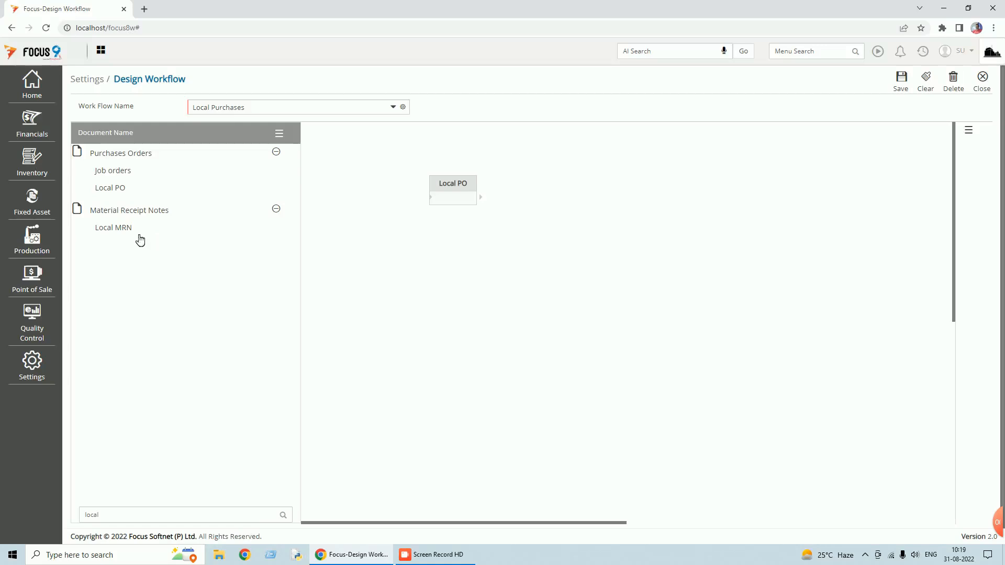
- Place Local MRN on the workflow canvas, link Local PO to it, and open the link's settings
drag(124, 229, 581, 203)
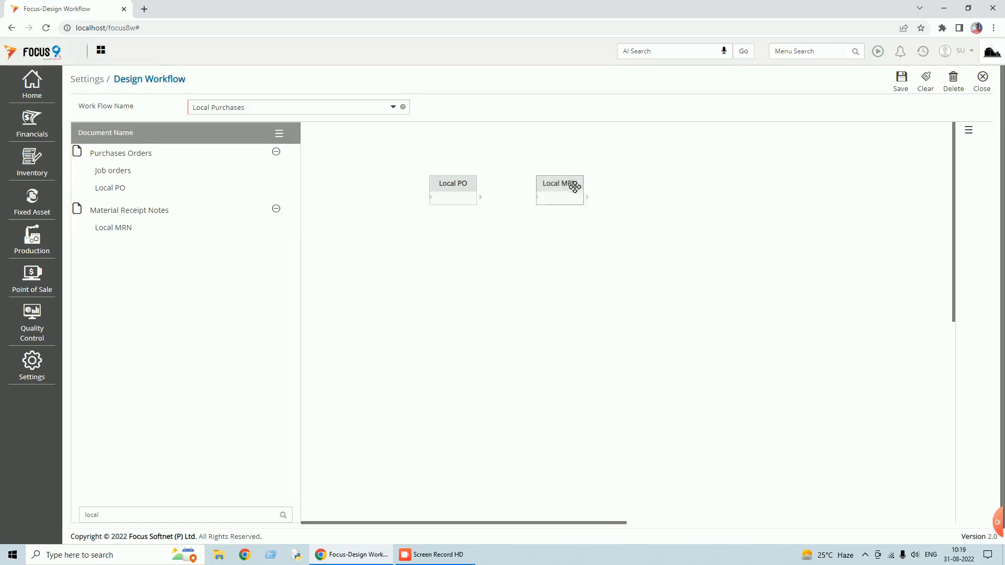
click(478, 202)
click(495, 205)
click(539, 199)
double_click(512, 197)
double_click(510, 203)
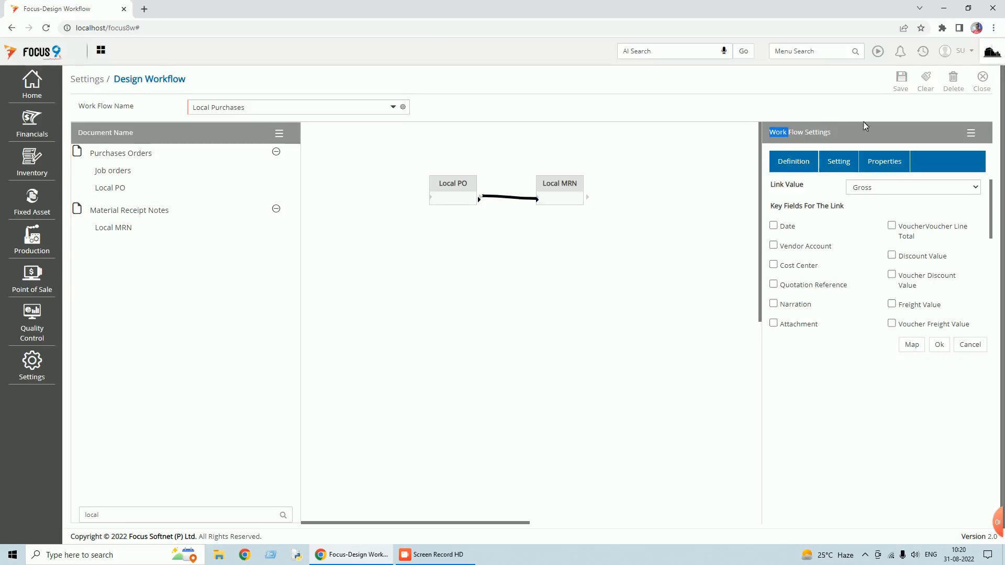
- Set the link value to Quantity and choose Vendor Account and Item as key fields for the link
click(976, 189)
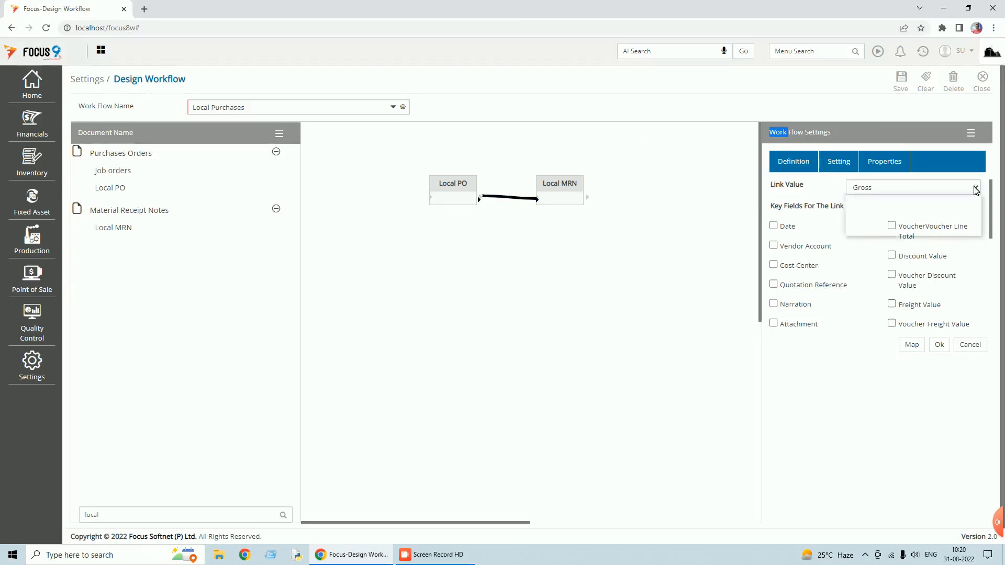
click(888, 221)
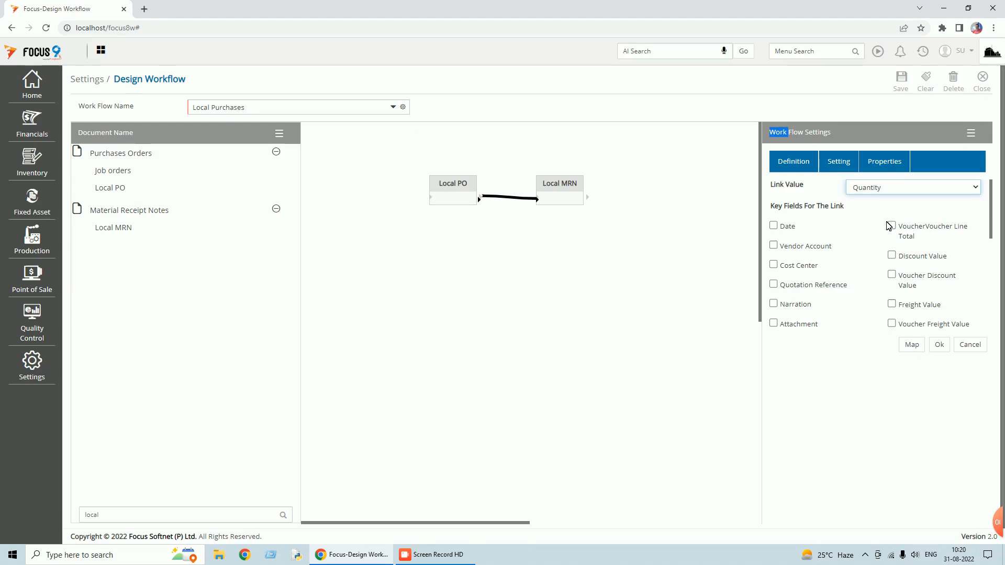
click(773, 246)
scroll(819, 286, down, 1)
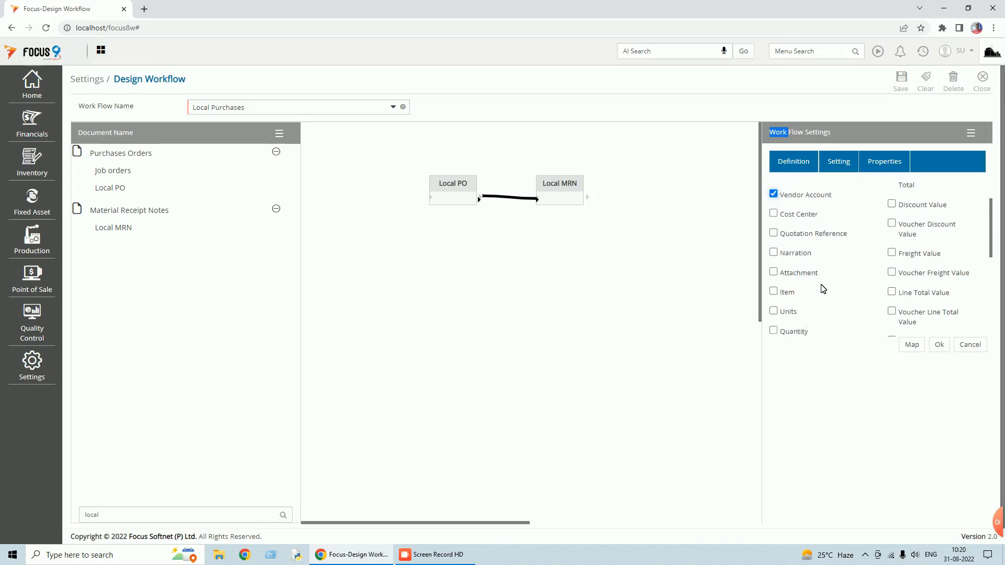
click(774, 289)
scroll(835, 278, up, 2)
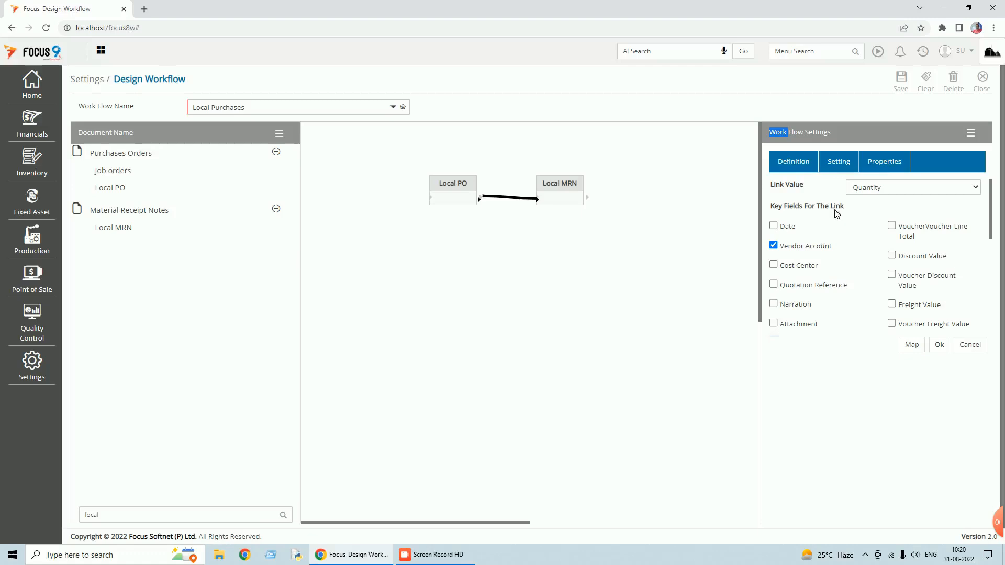
- Enable loading base document details at the time of linking and Cannot Exceed The Base Value, leaving the link non-mandatory
click(884, 171)
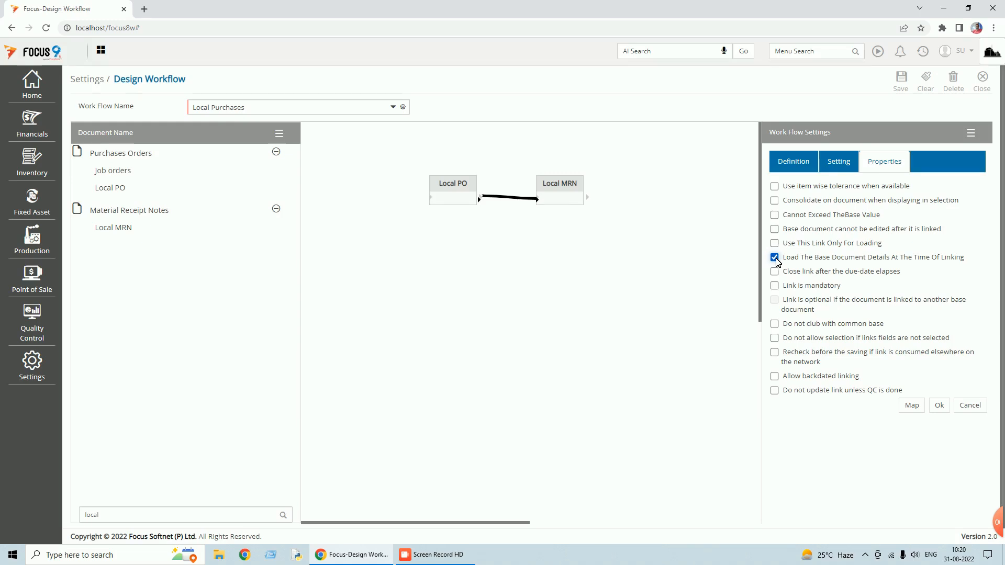
click(775, 286)
click(774, 216)
click(775, 287)
- Delete the Document No. and Time rows from the mapping between Local PO and Local MRN
click(911, 407)
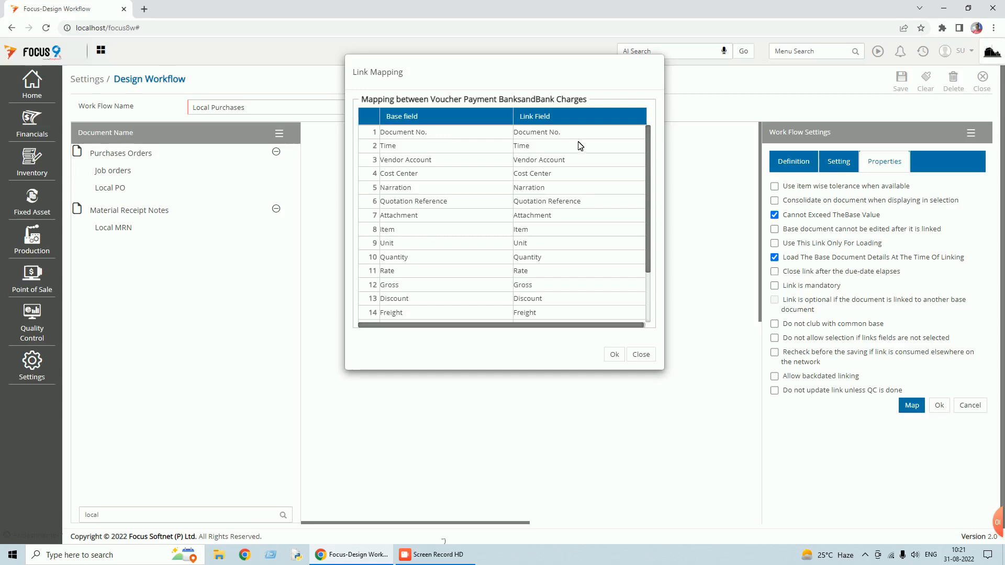
right_click(366, 132)
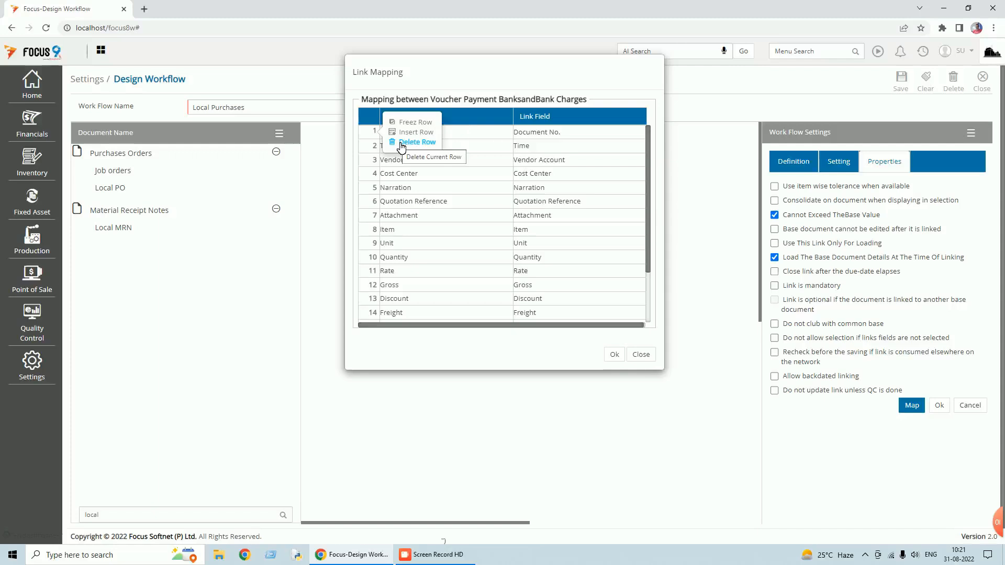
click(543, 120)
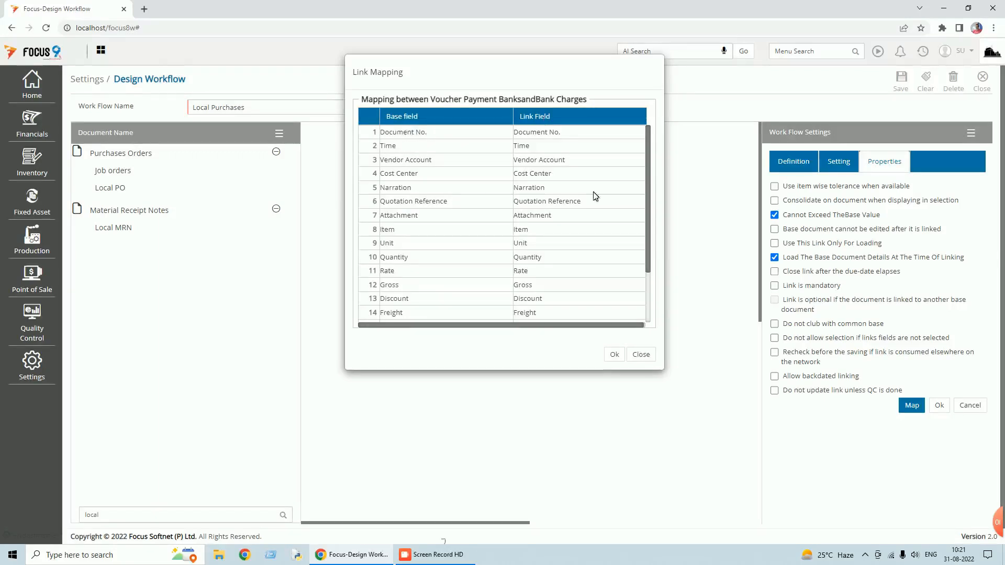
click(615, 354)
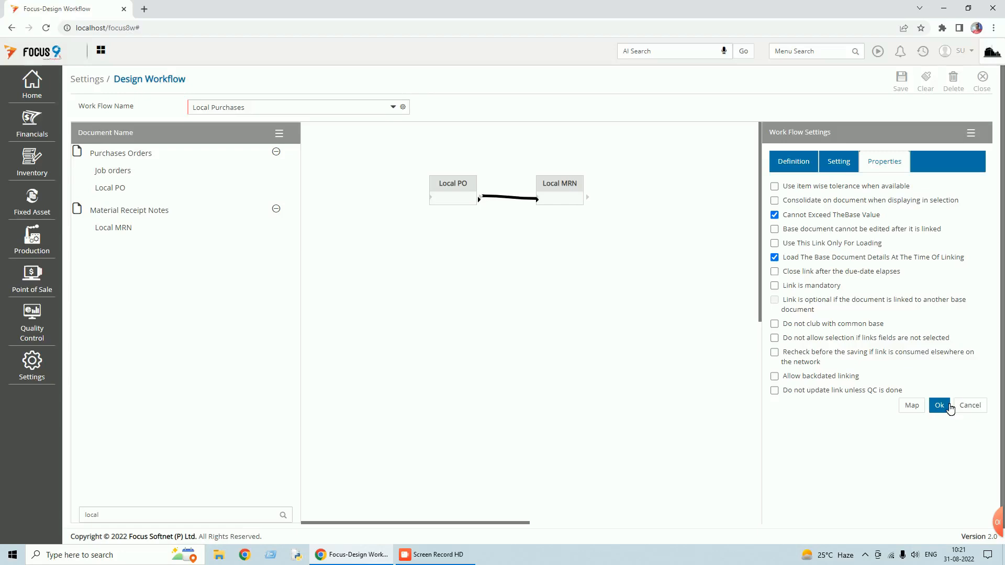
click(912, 405)
click(374, 137)
click(414, 142)
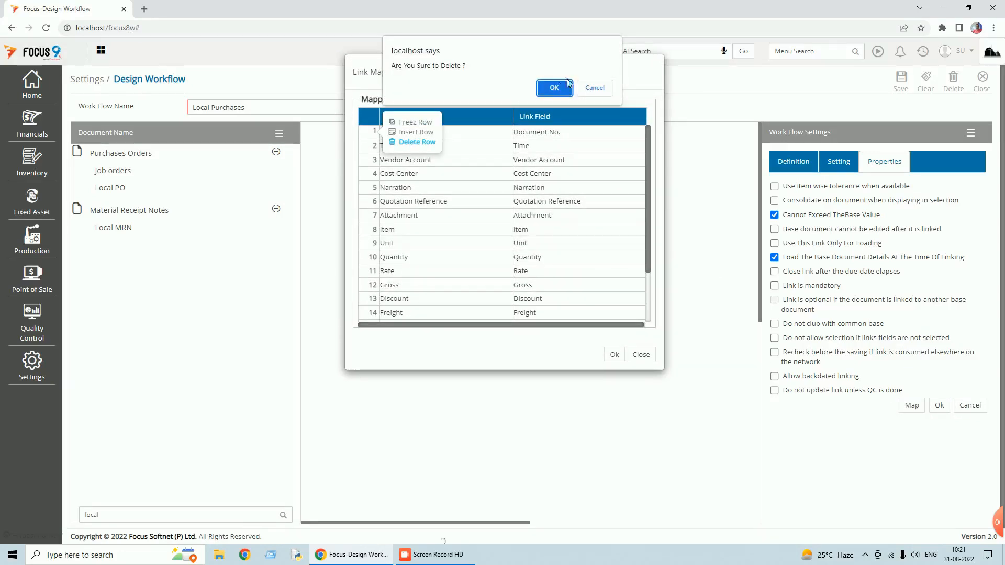
click(553, 88)
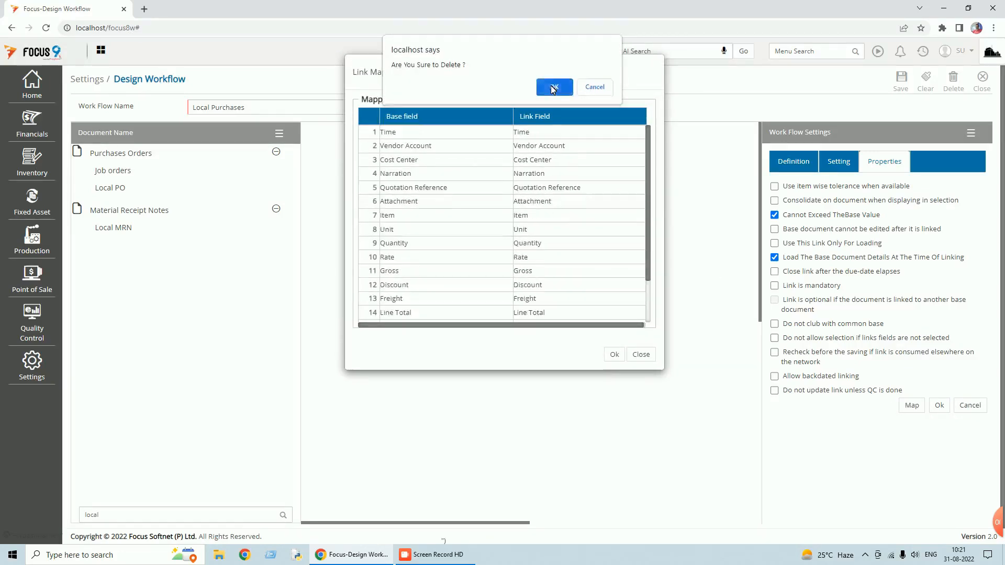
click(374, 131)
click(415, 142)
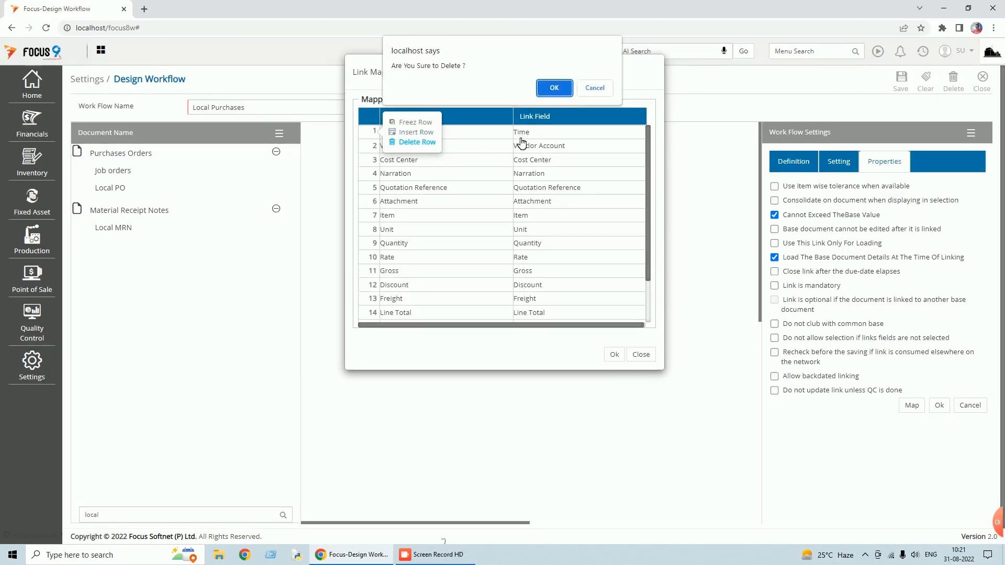
click(554, 88)
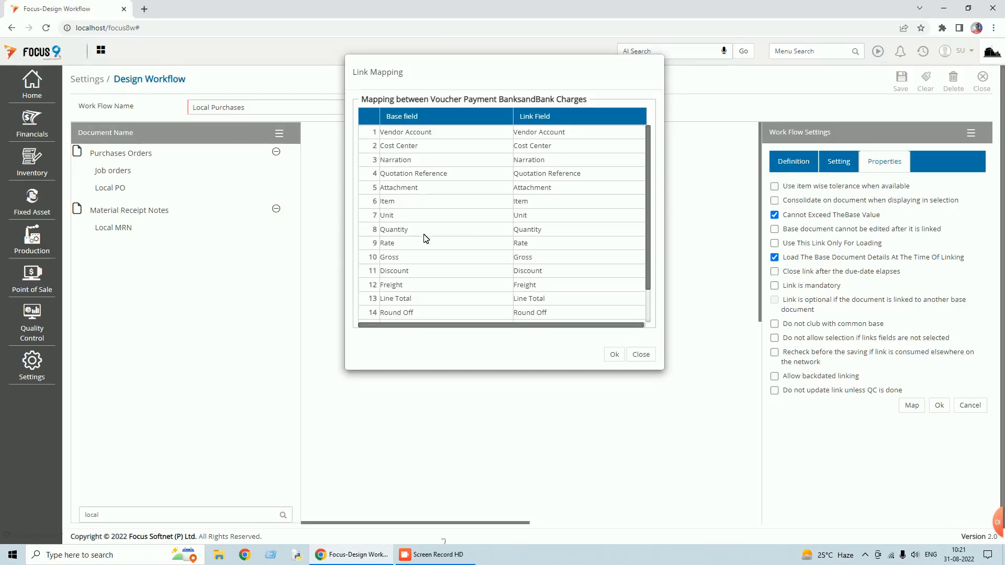
- Delete the Round Off and Line Total rows from the link mapping and accept the mapping
scroll(413, 251, down, 2)
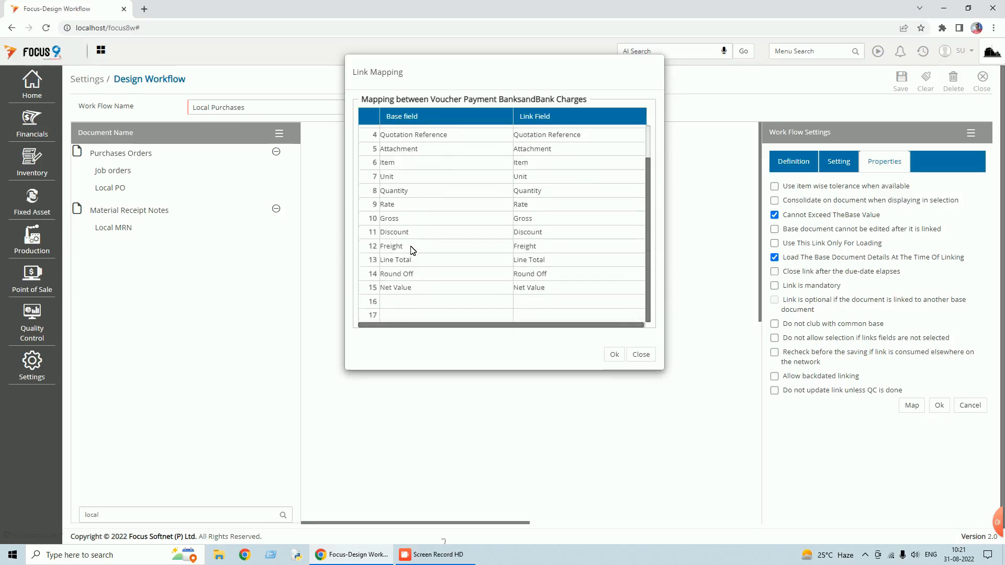
click(366, 251)
click(372, 273)
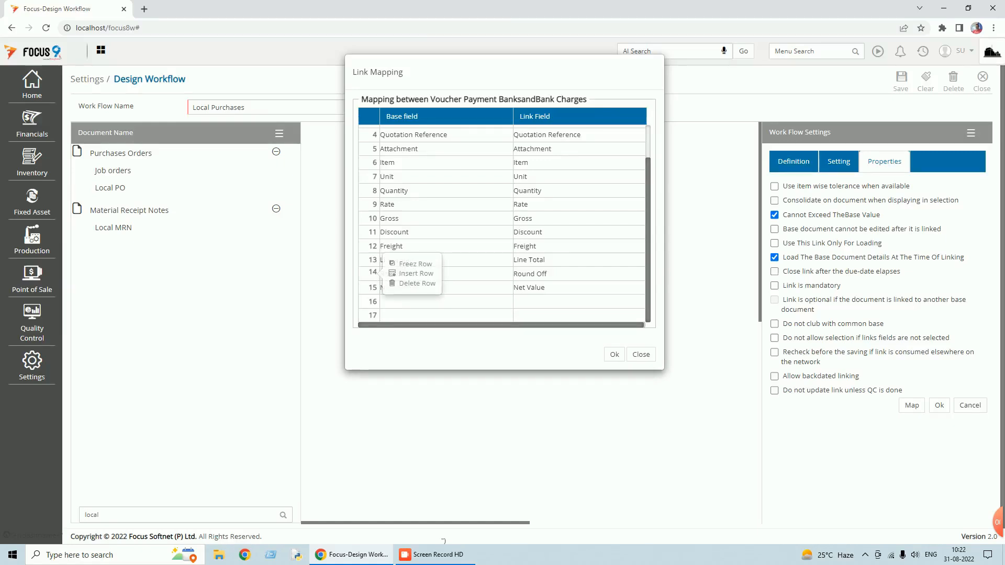
click(414, 283)
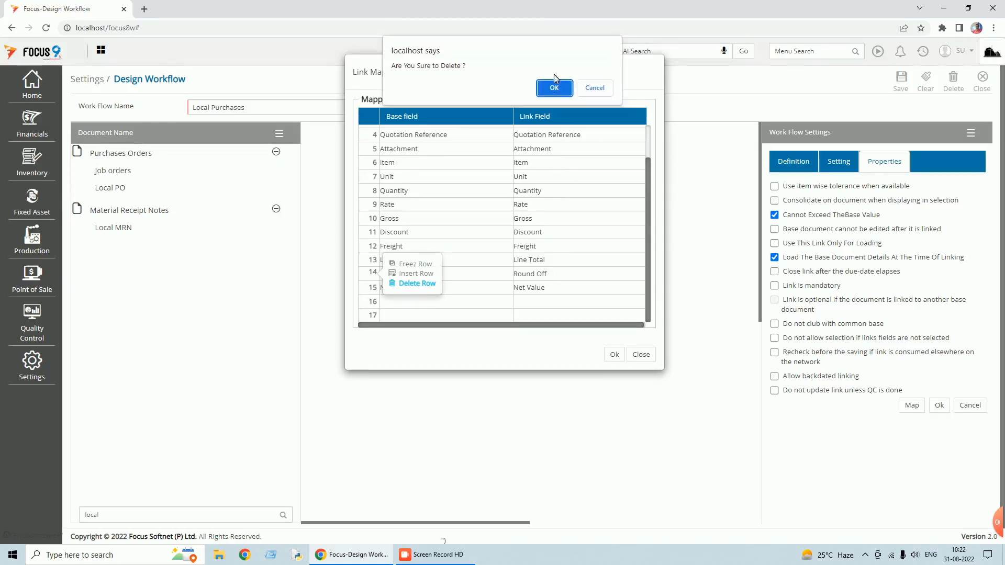
click(553, 89)
click(381, 270)
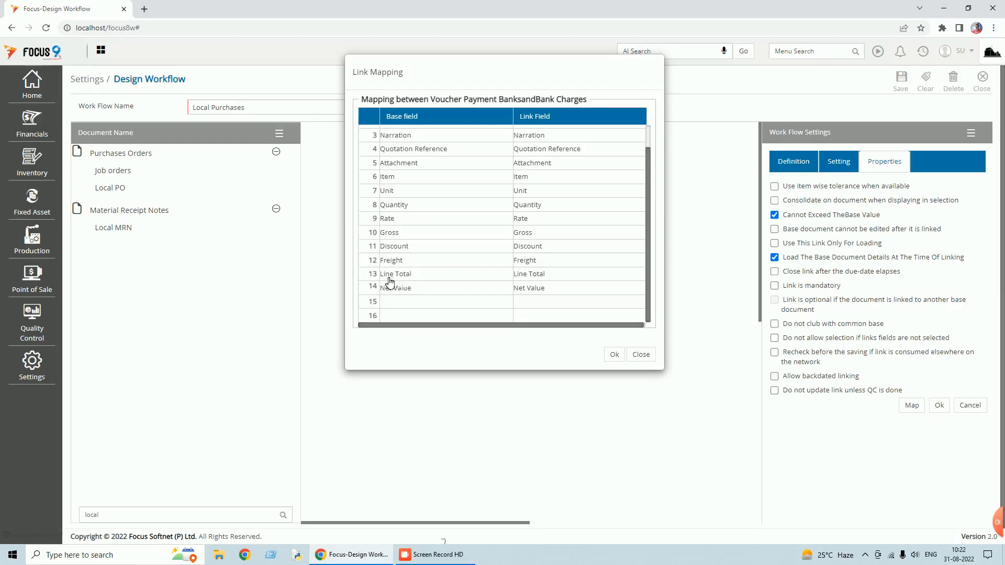
click(615, 355)
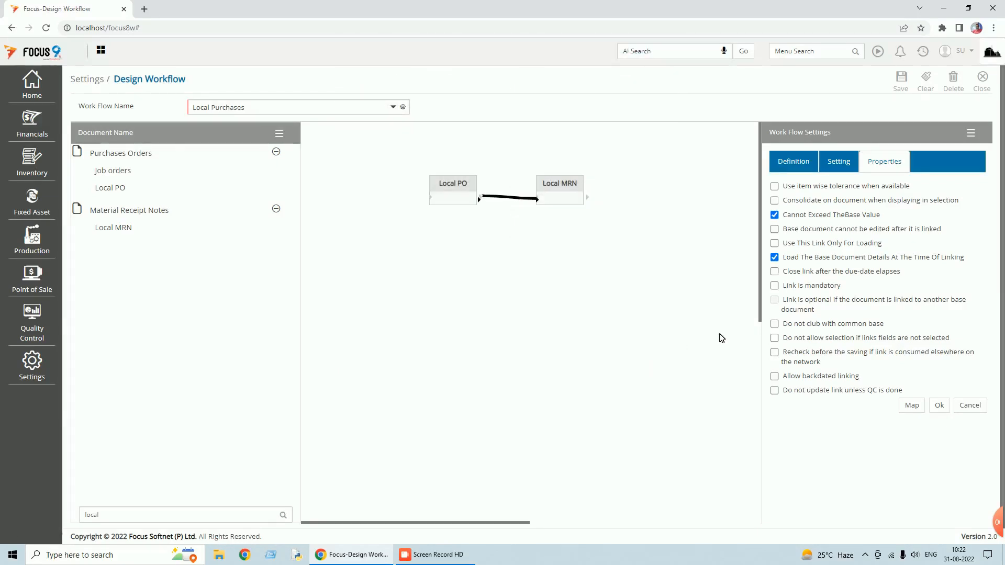
click(911, 406)
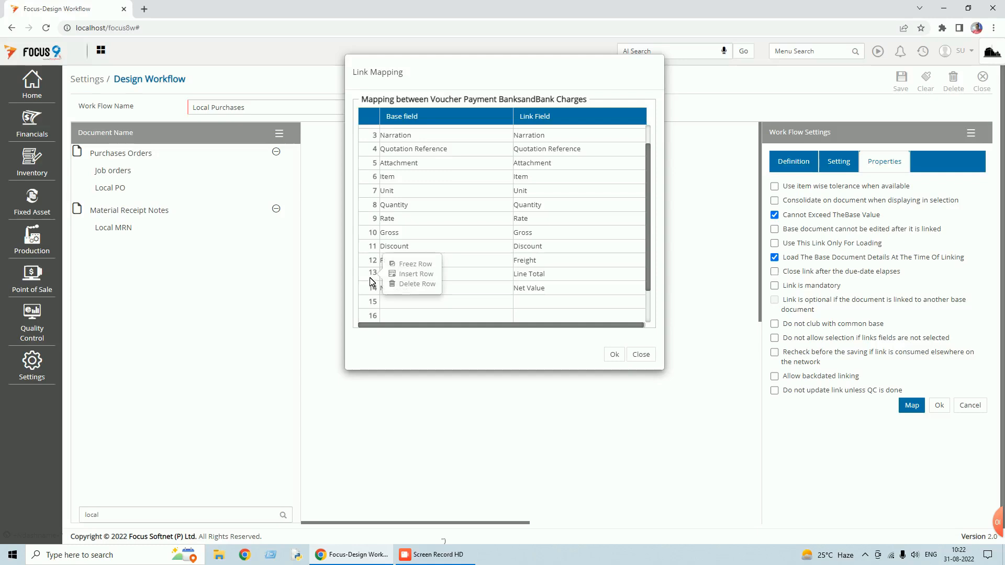
click(415, 284)
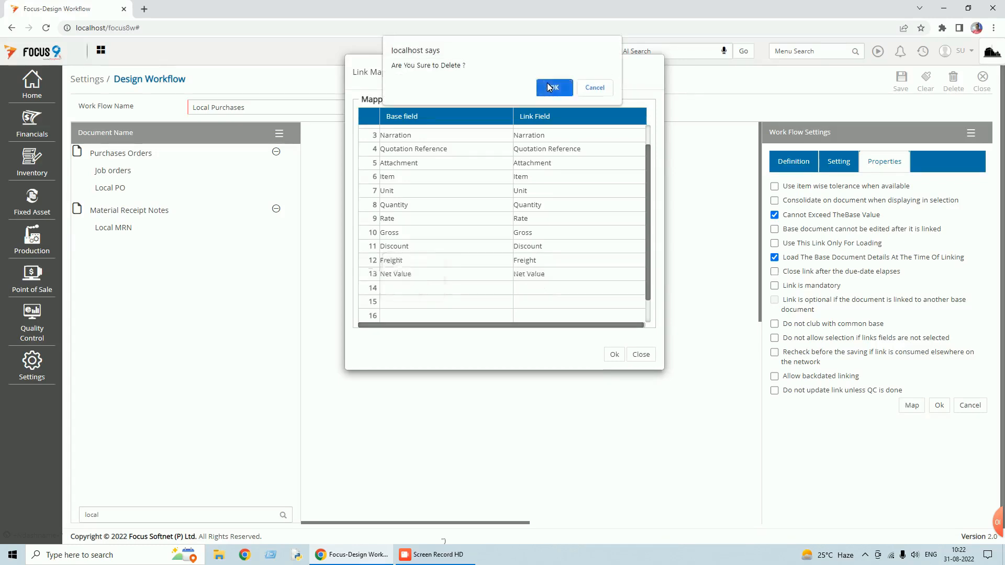
click(549, 87)
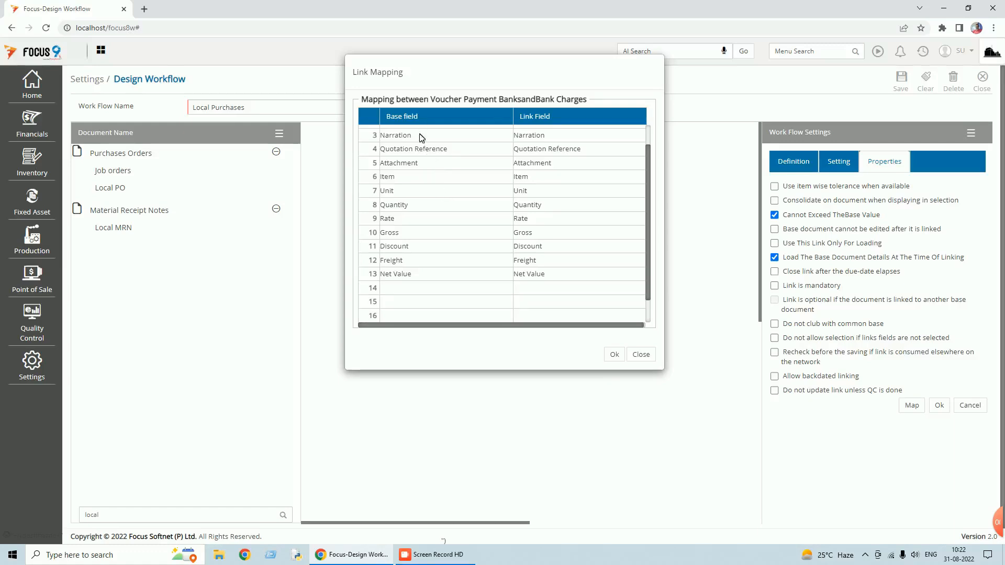
scroll(439, 238, up, 1)
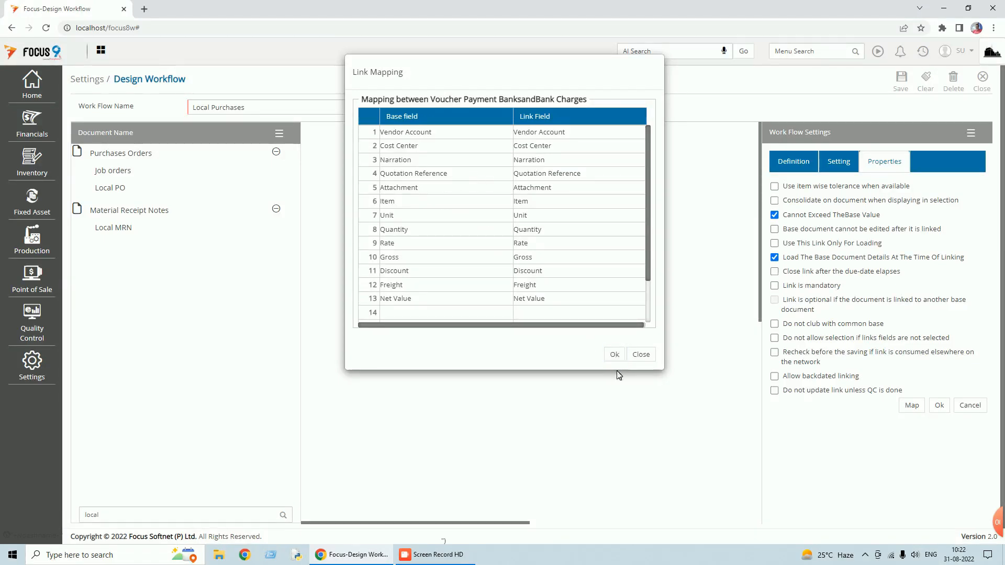
click(613, 354)
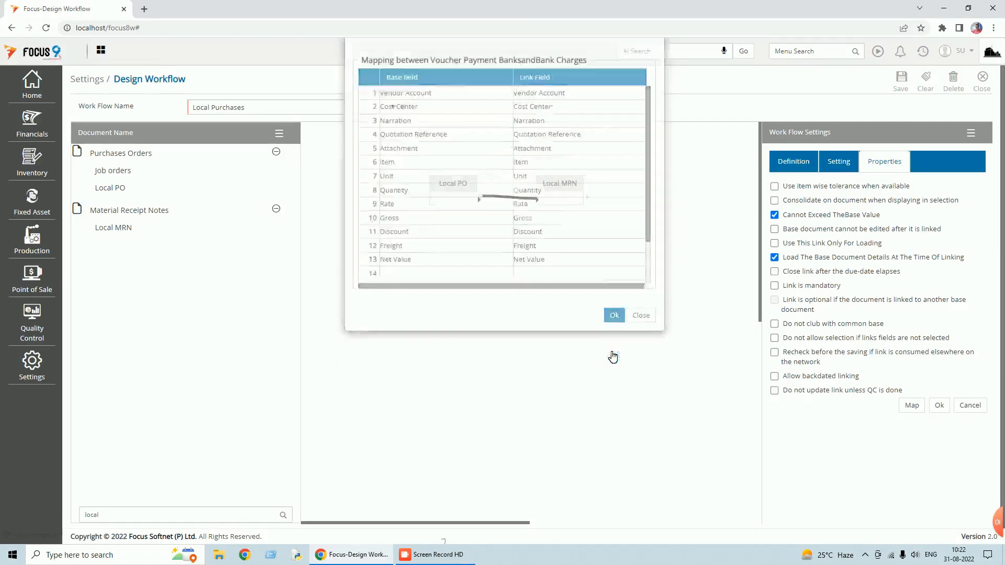
- Review the link's definition, setting and property options, confirm them, then save and close the Local Purchases workflow
click(796, 167)
click(836, 171)
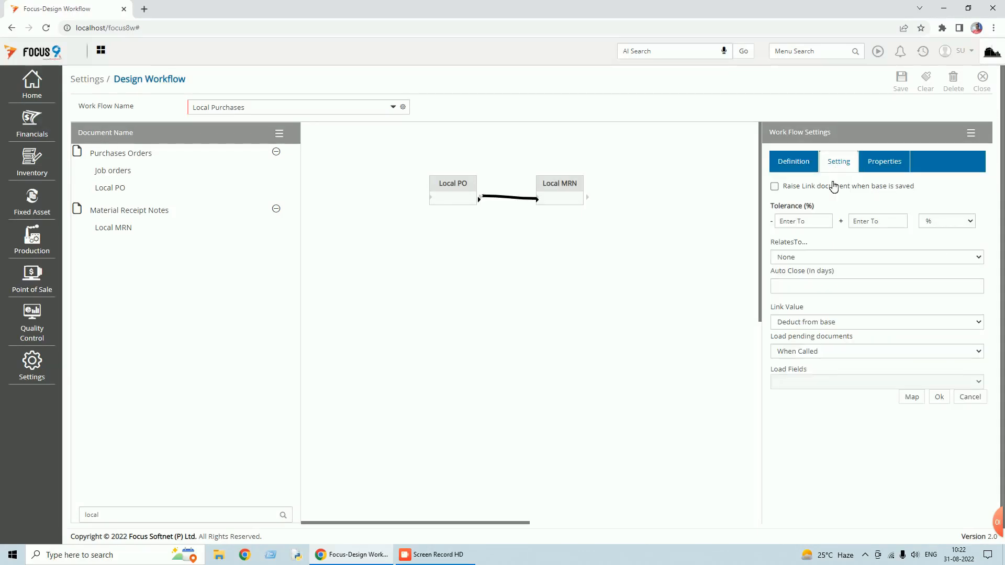
click(887, 173)
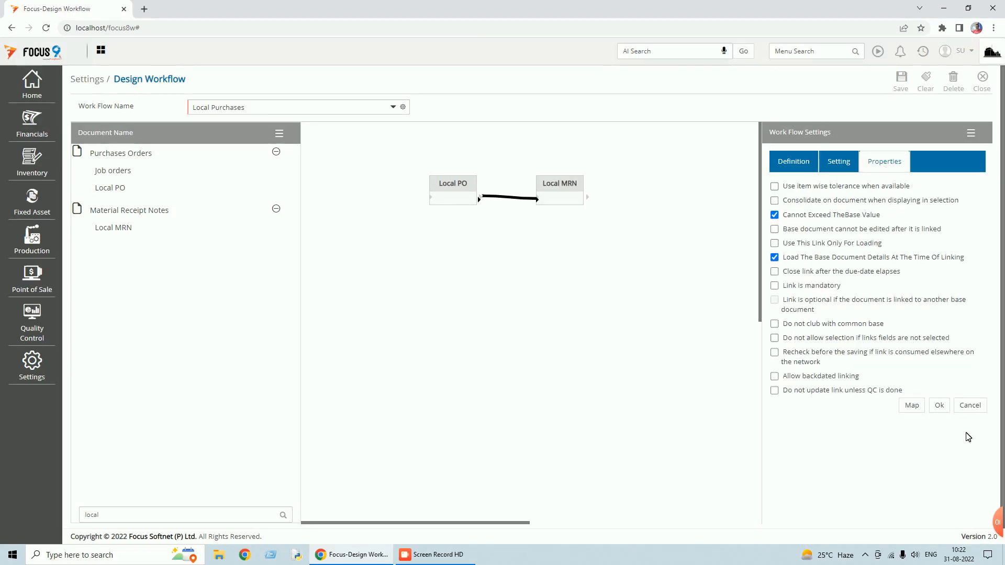
click(939, 407)
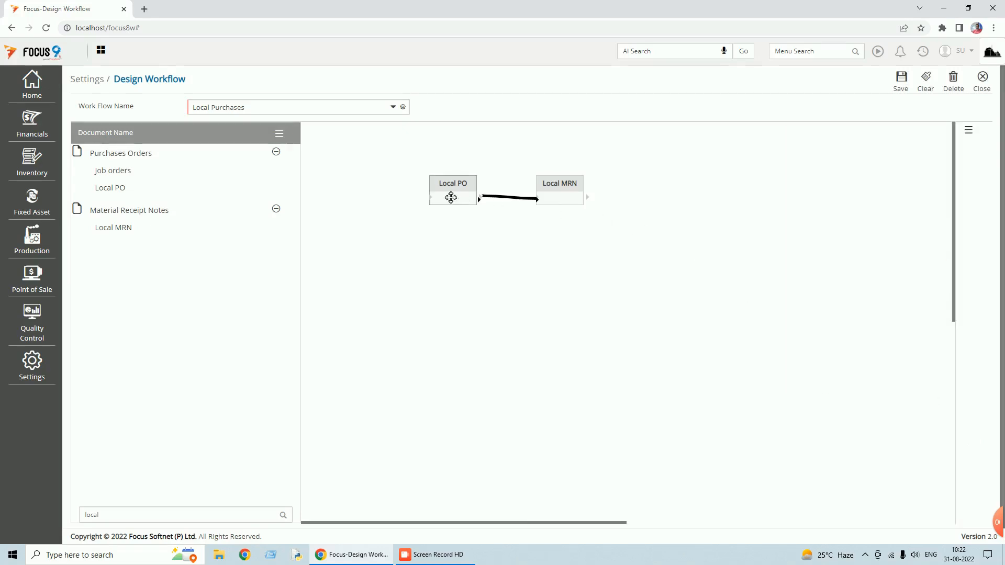
click(902, 88)
click(982, 90)
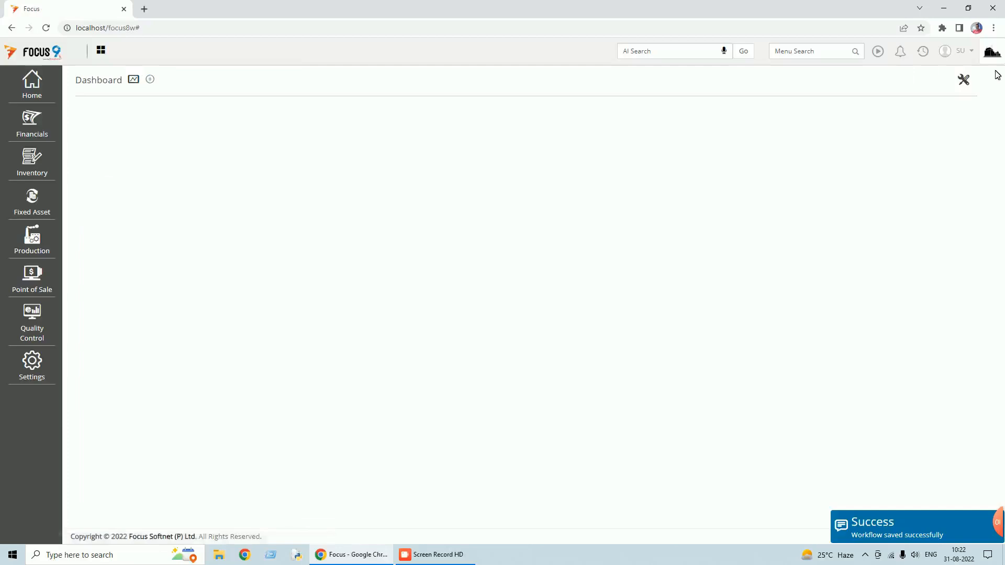
- Log out and sign back in to the MRP-2 [020] company as su
click(966, 51)
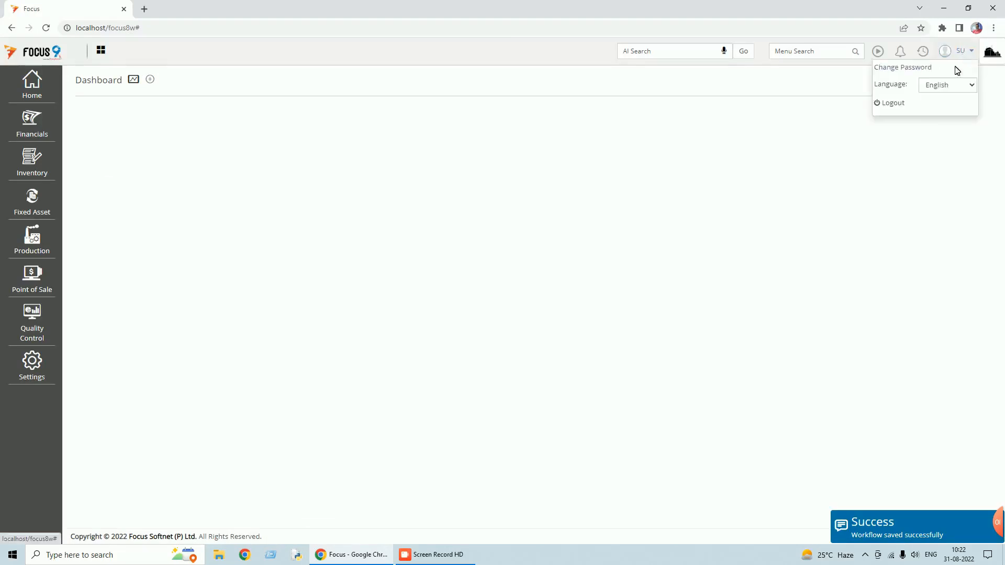
click(894, 107)
text(su)
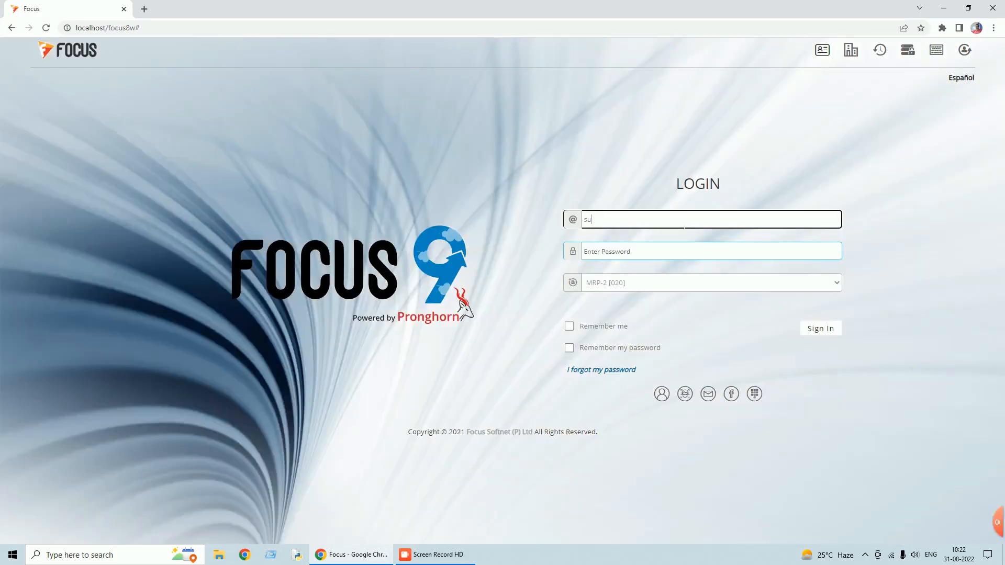
key(Tab)
click(821, 329)
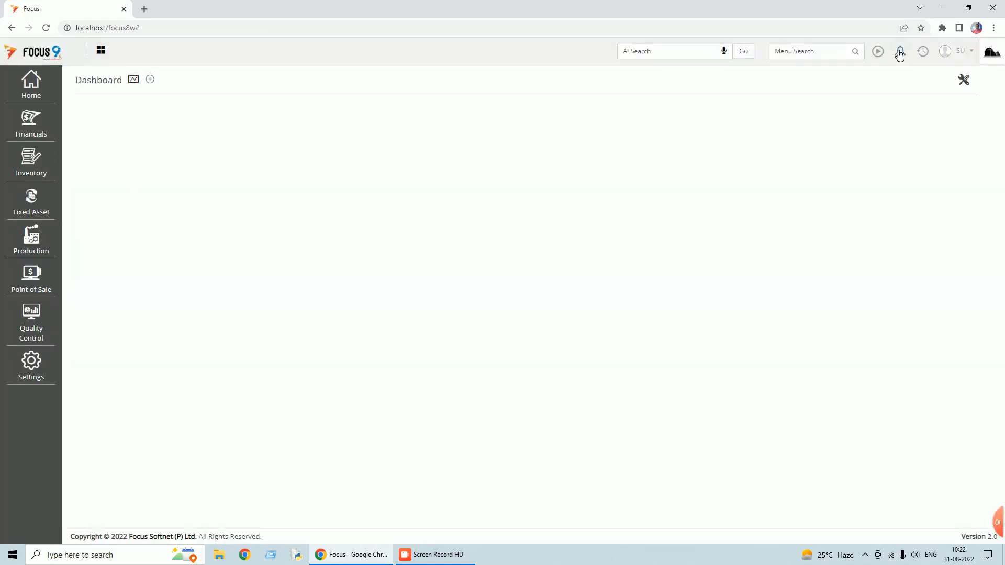
- Open the recently used Local PO document and save its existing voucher 1 again
click(923, 51)
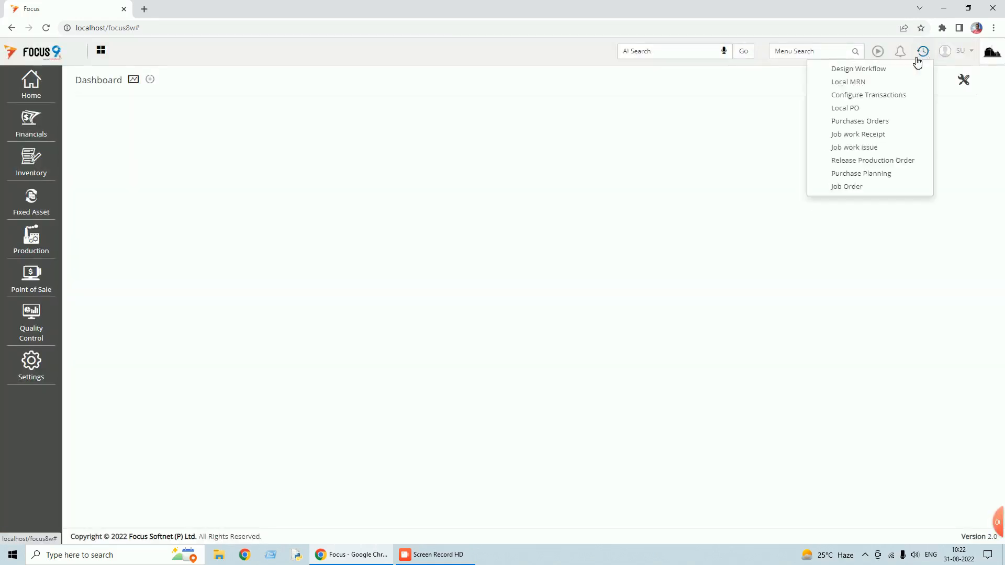
click(864, 109)
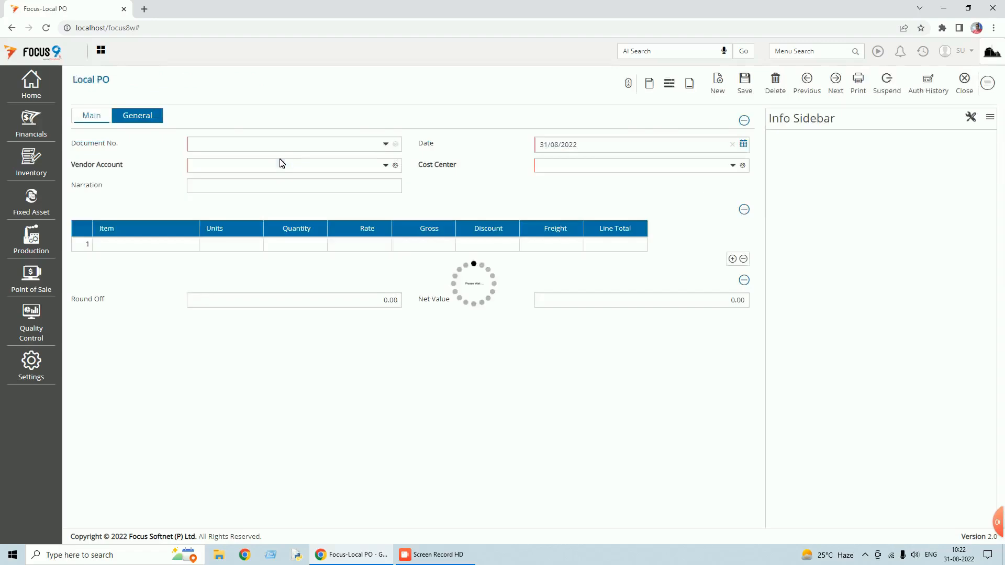
click(746, 84)
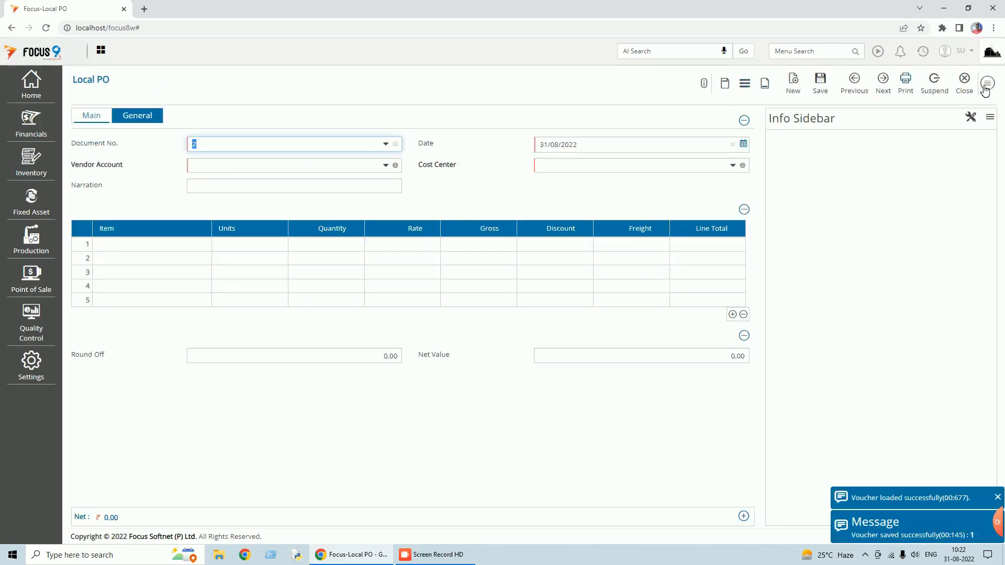
- Close Local PO, open Local MRN from the recent items to check its Pending Local PO vouchers, and close it
click(967, 90)
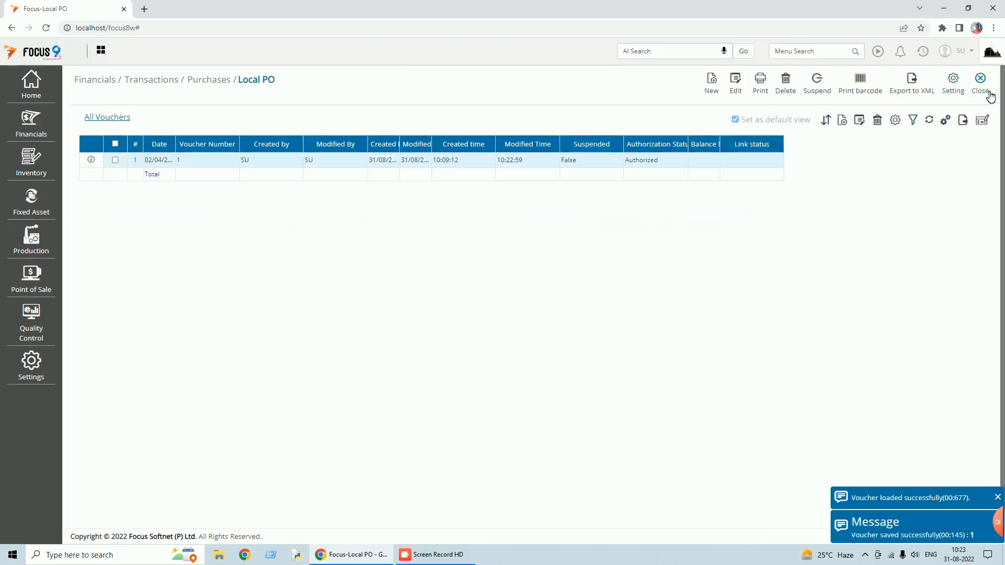
click(989, 96)
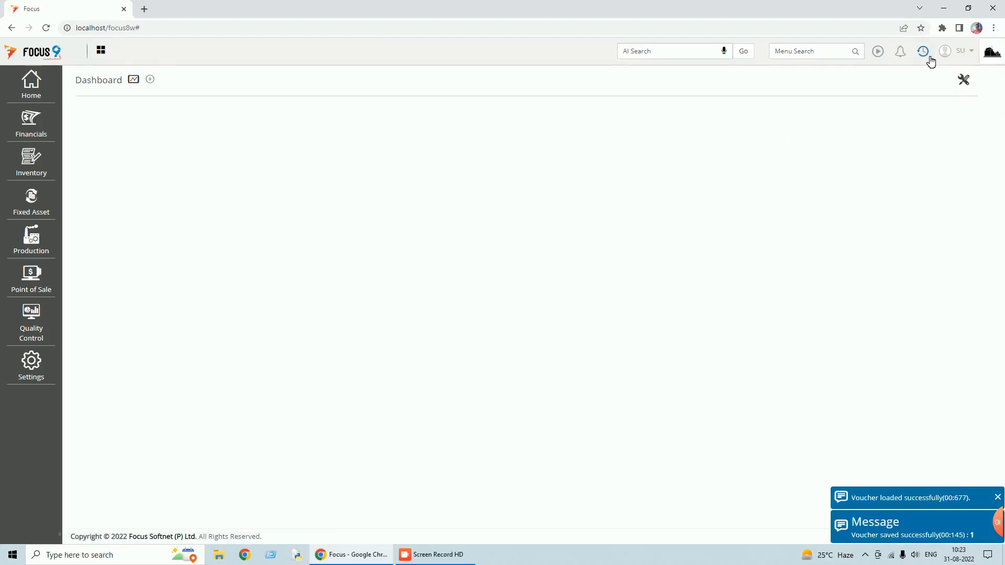
click(928, 57)
click(845, 95)
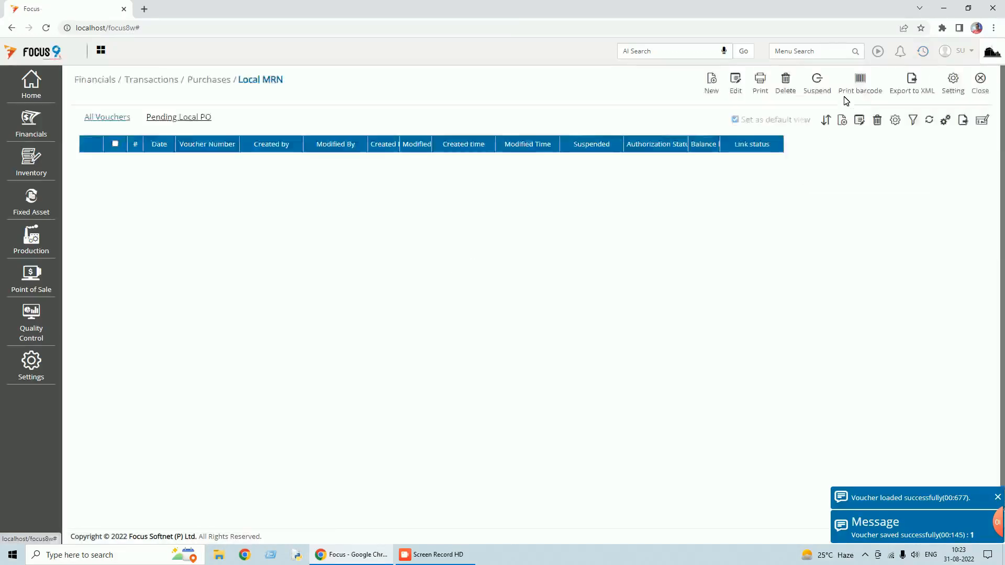
click(177, 122)
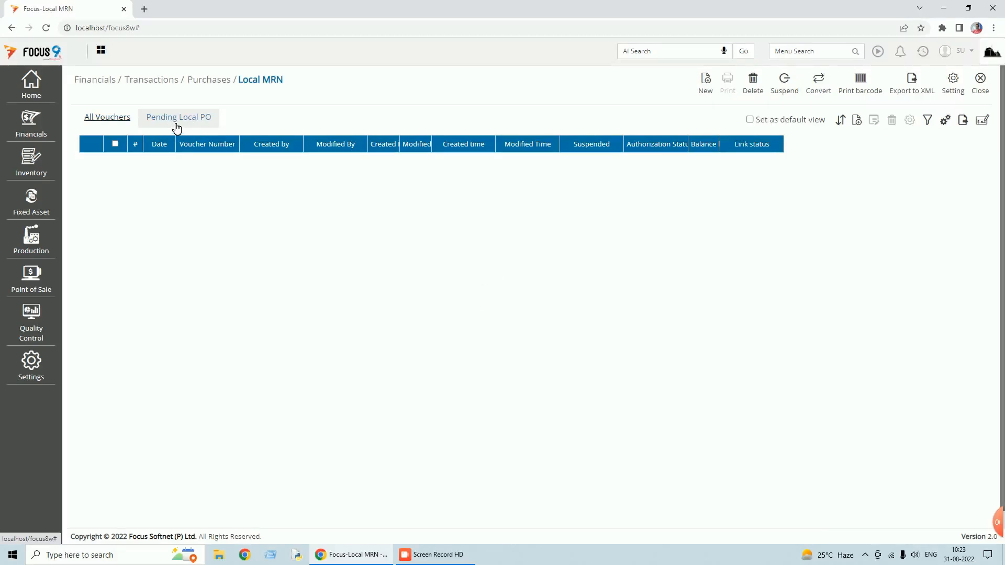
click(983, 92)
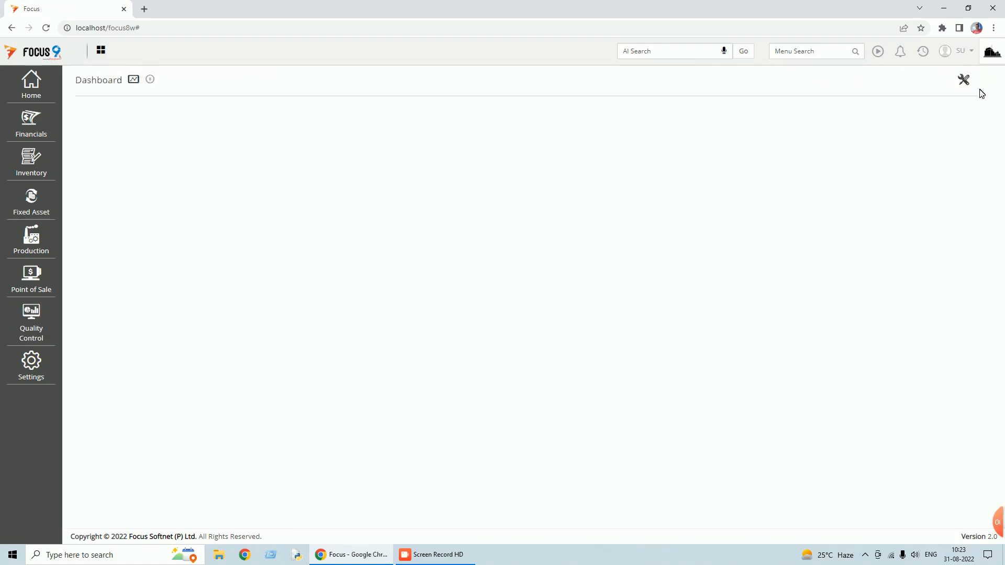
- Reopen Local PO voucher 1, copy its contents to the clipboard, and delete the voucher
click(923, 51)
click(864, 84)
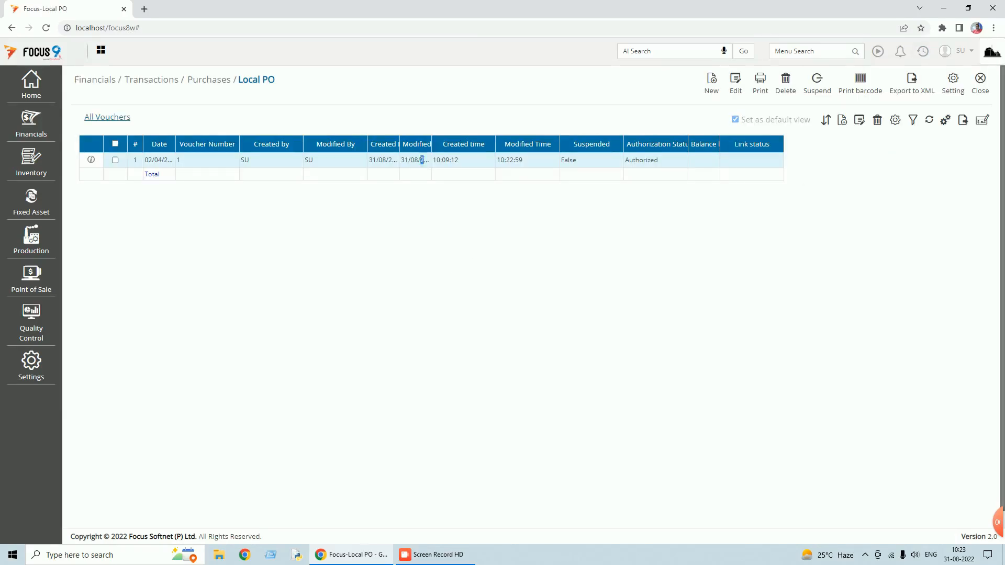
double_click(423, 162)
click(988, 84)
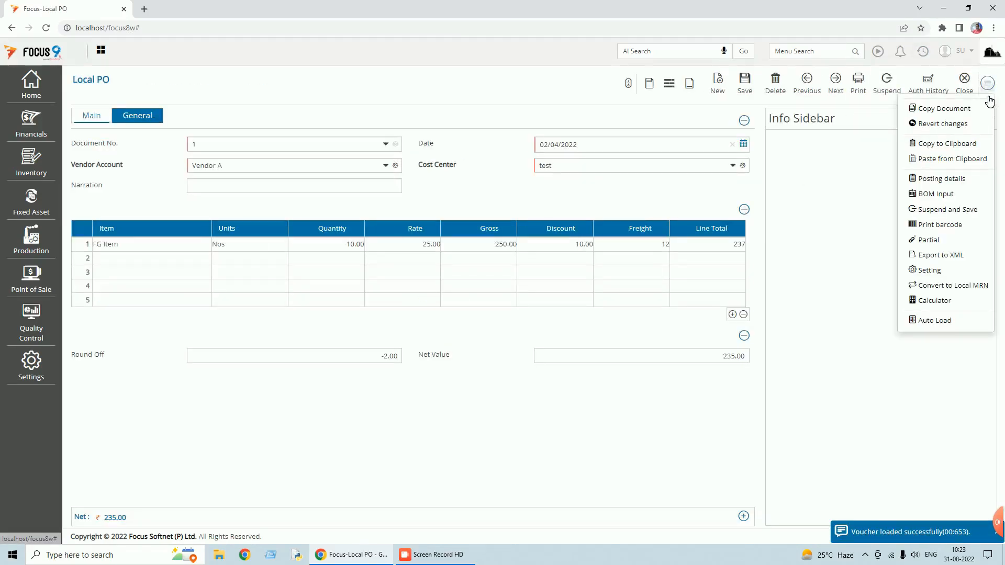
click(943, 148)
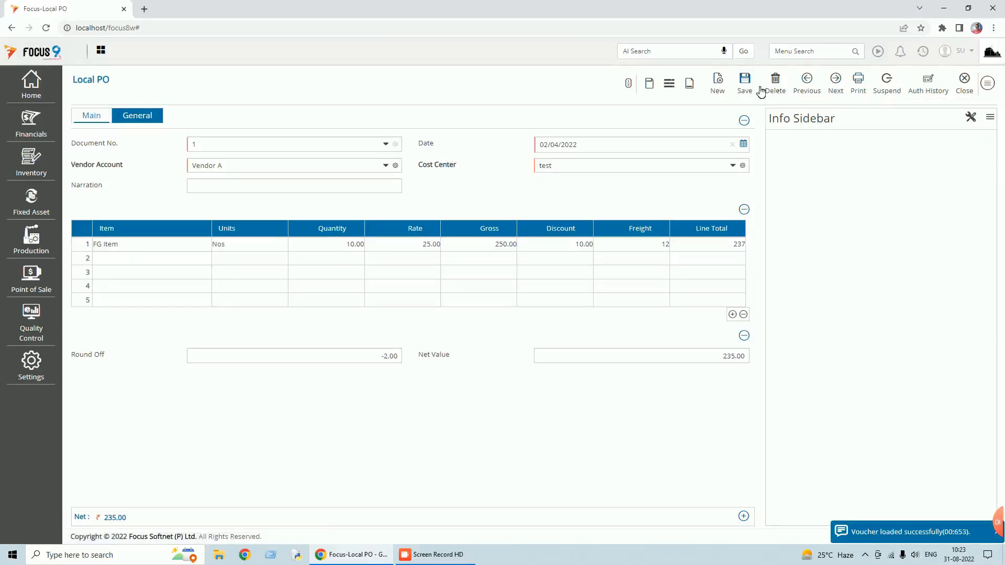
click(776, 88)
click(555, 85)
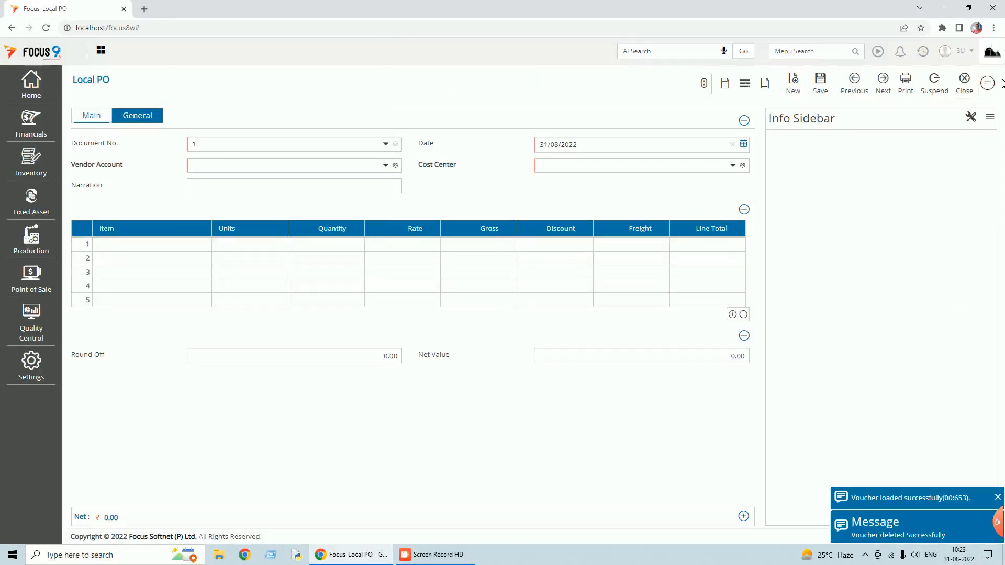
- Paste the copied contents into the blank Local PO voucher 1, save it, and close Local PO
click(987, 84)
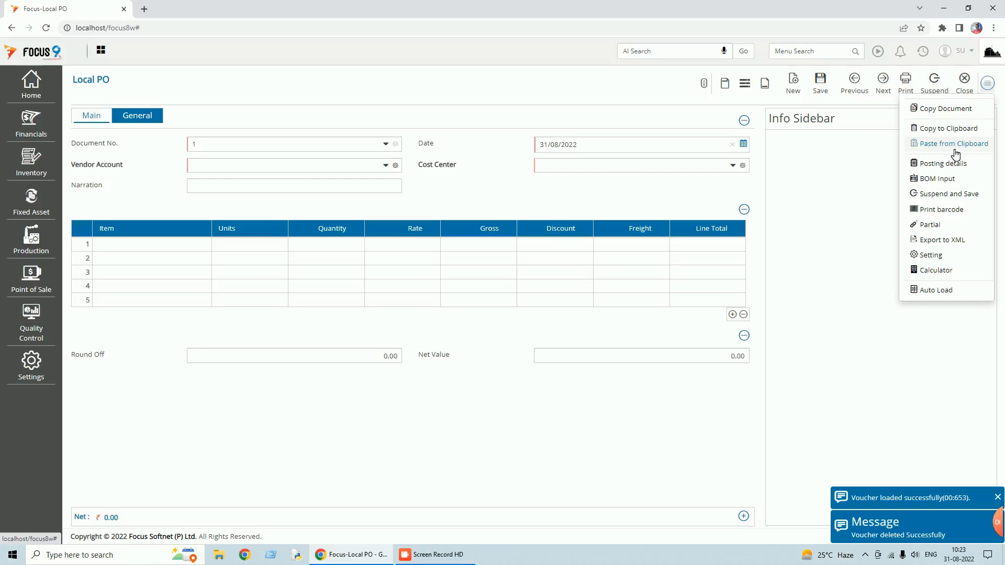
drag(954, 133, 954, 148)
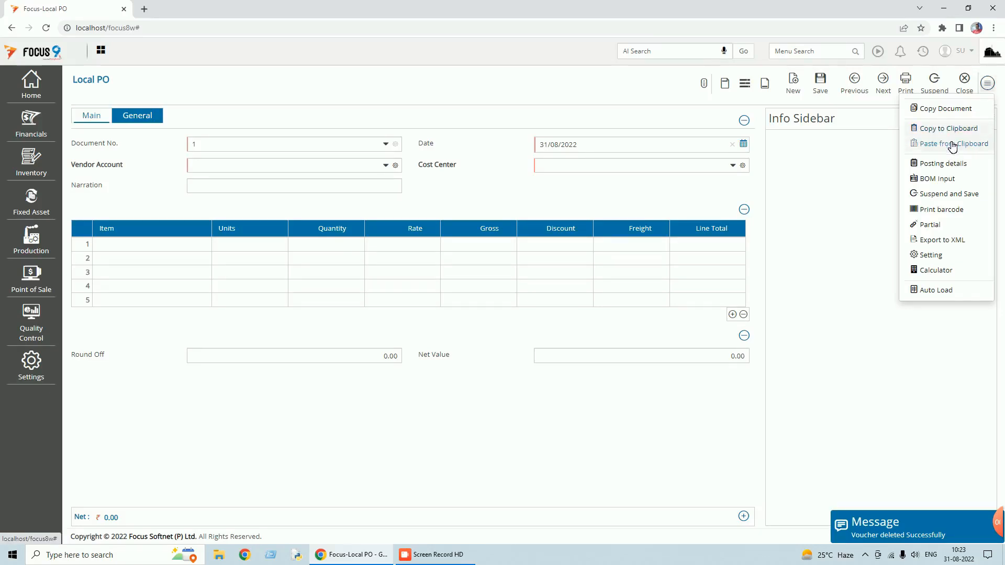
click(954, 148)
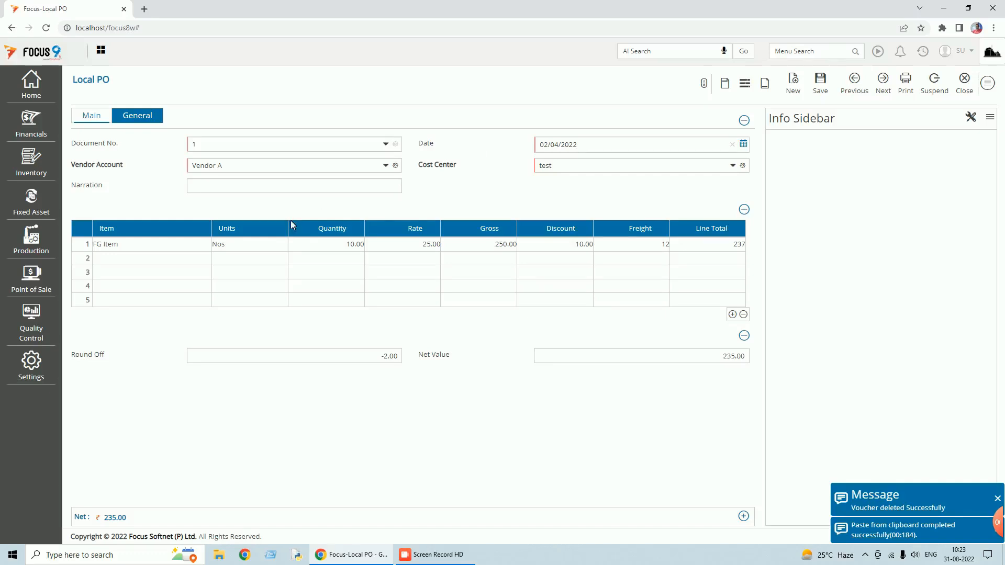
click(821, 83)
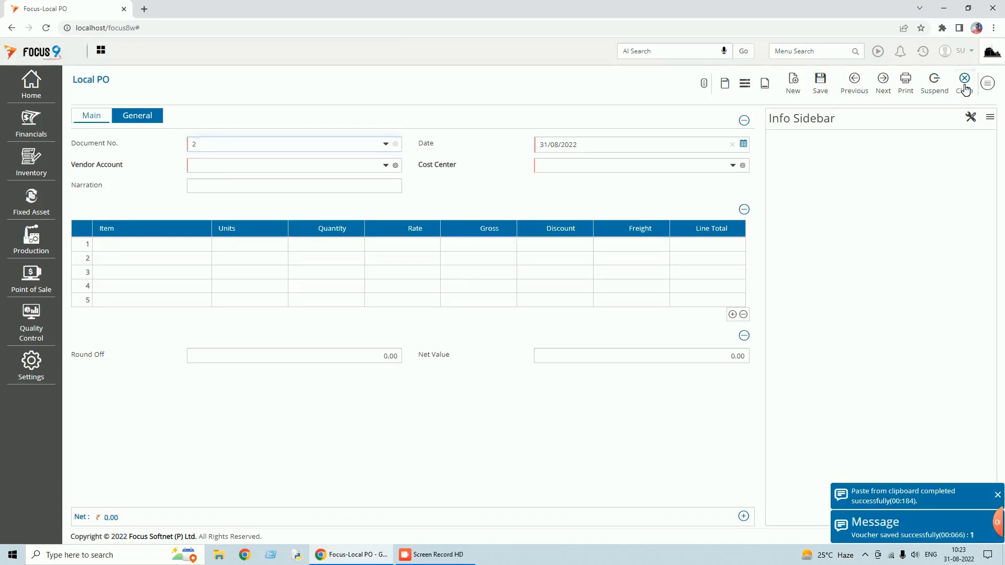
click(964, 87)
click(980, 88)
- Recheck the Pending Local PO vouchers in Local MRN, then close the document
click(923, 51)
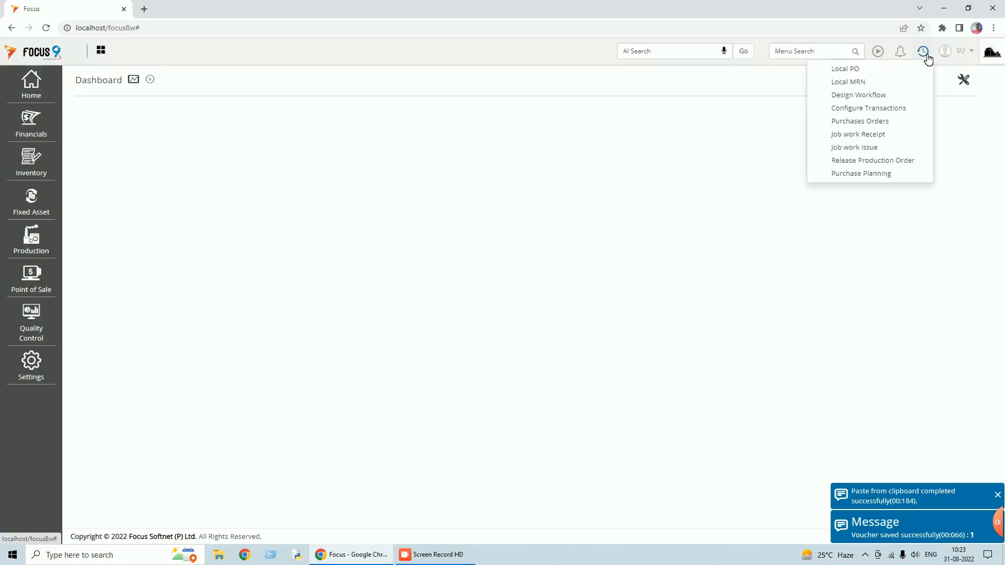
click(853, 82)
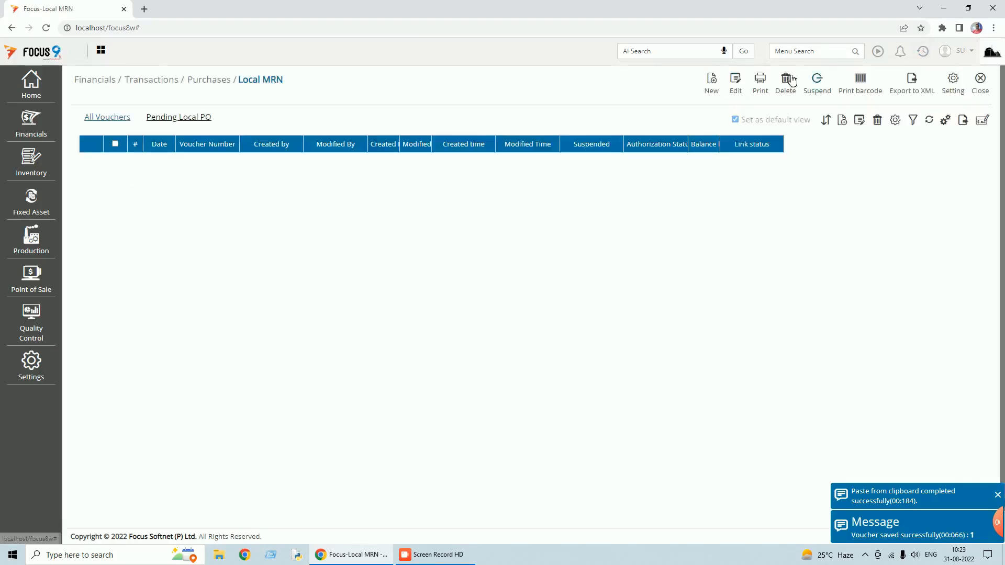
click(195, 117)
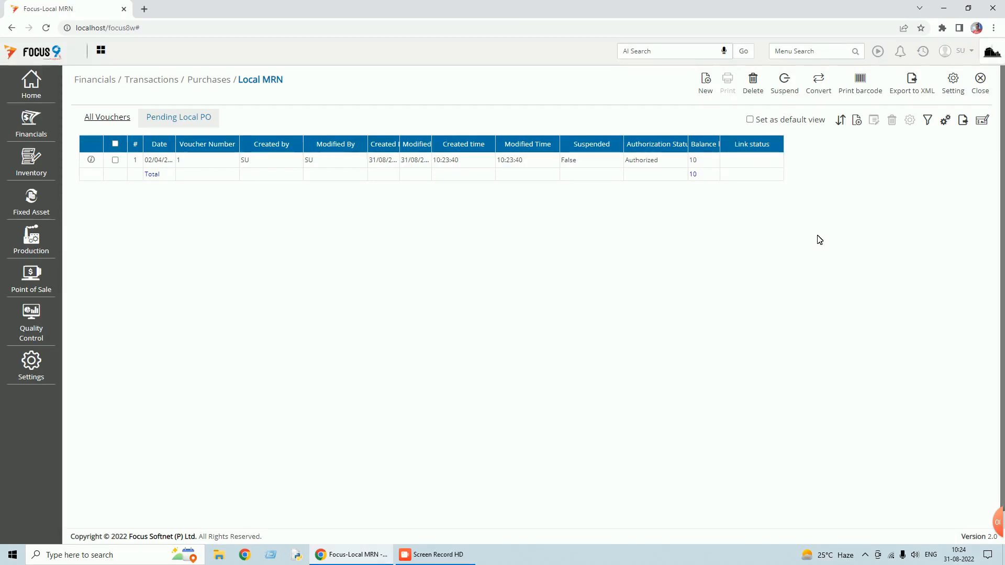
click(983, 93)
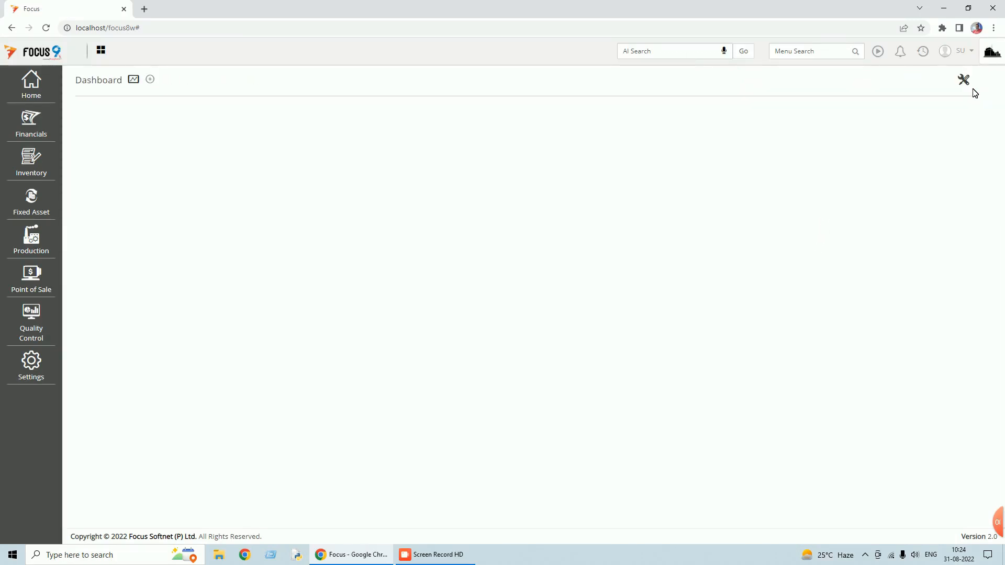